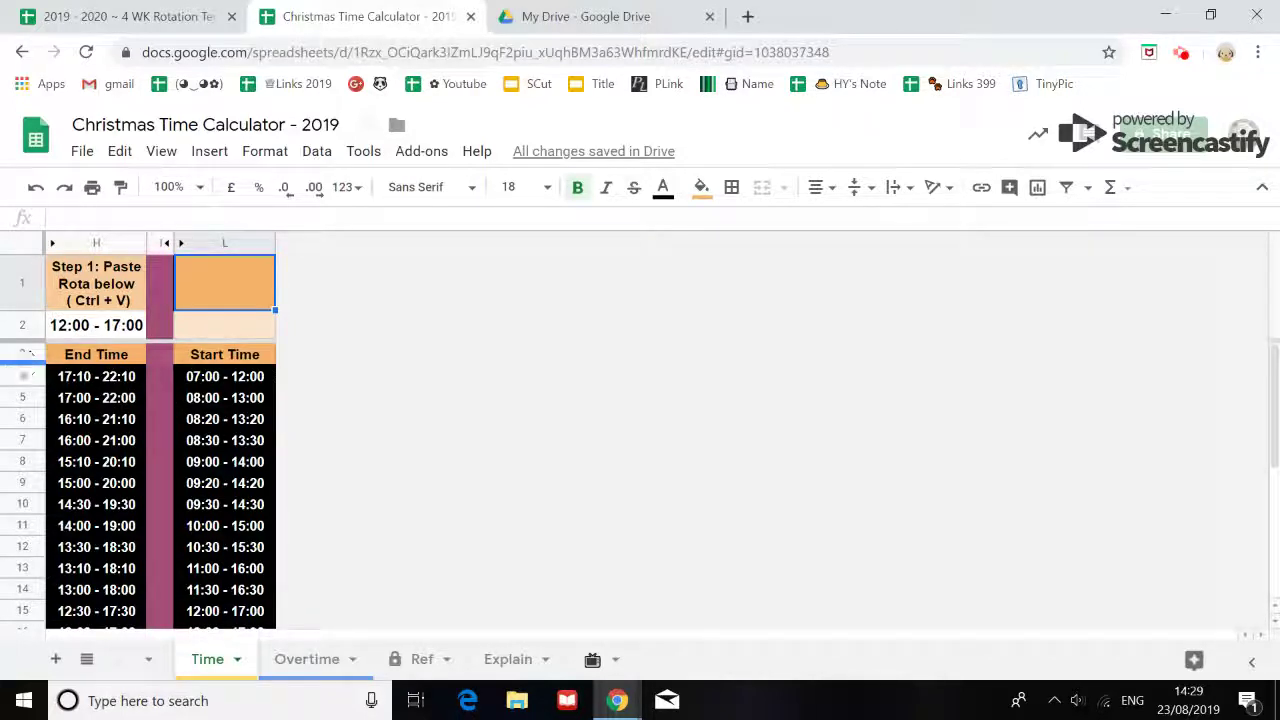
- Change the rota shift in H2 of the Time sheet to 12:00 - 17:15
left_click(100, 330)
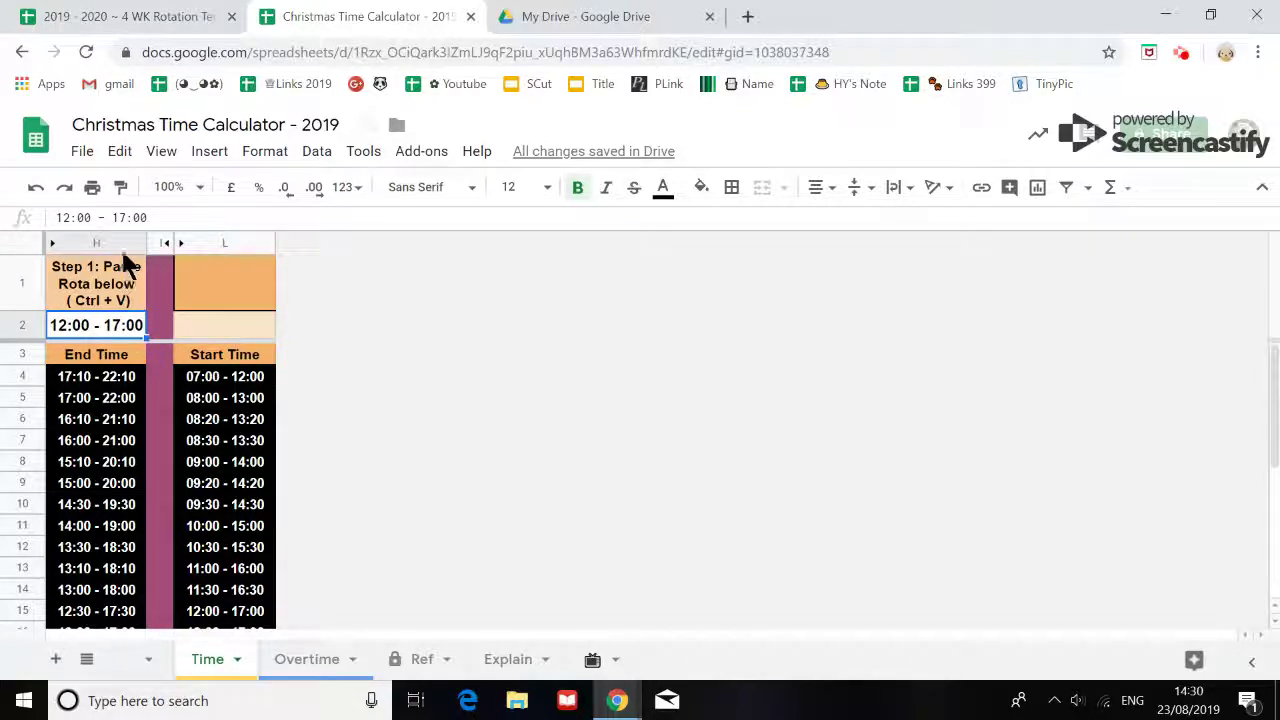
left_click(135, 217)
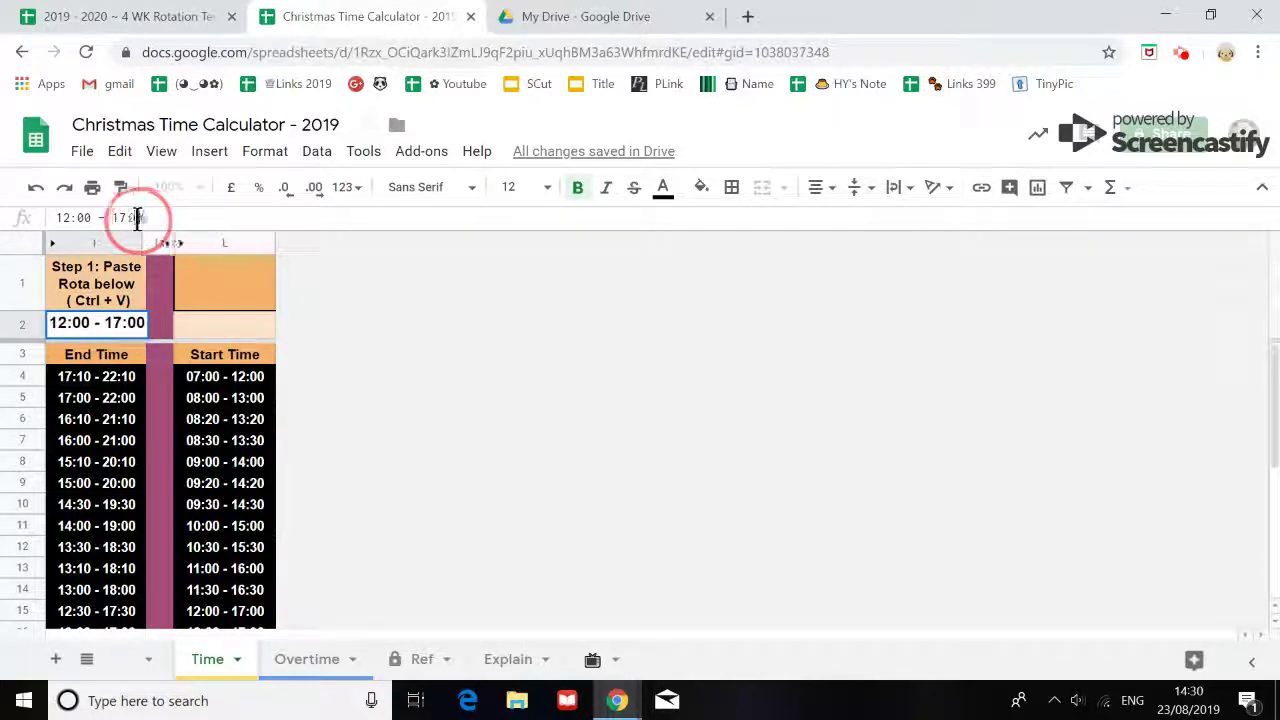
key("Delete")
key("Delete")
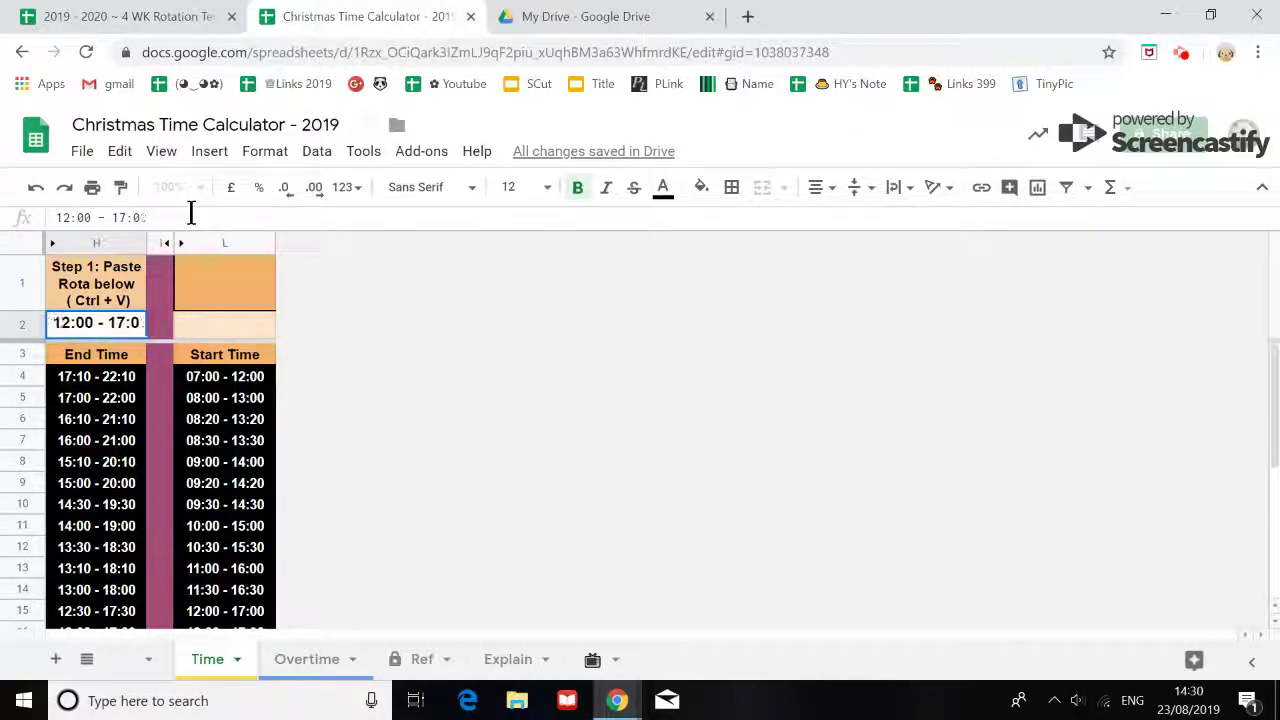
type("15")
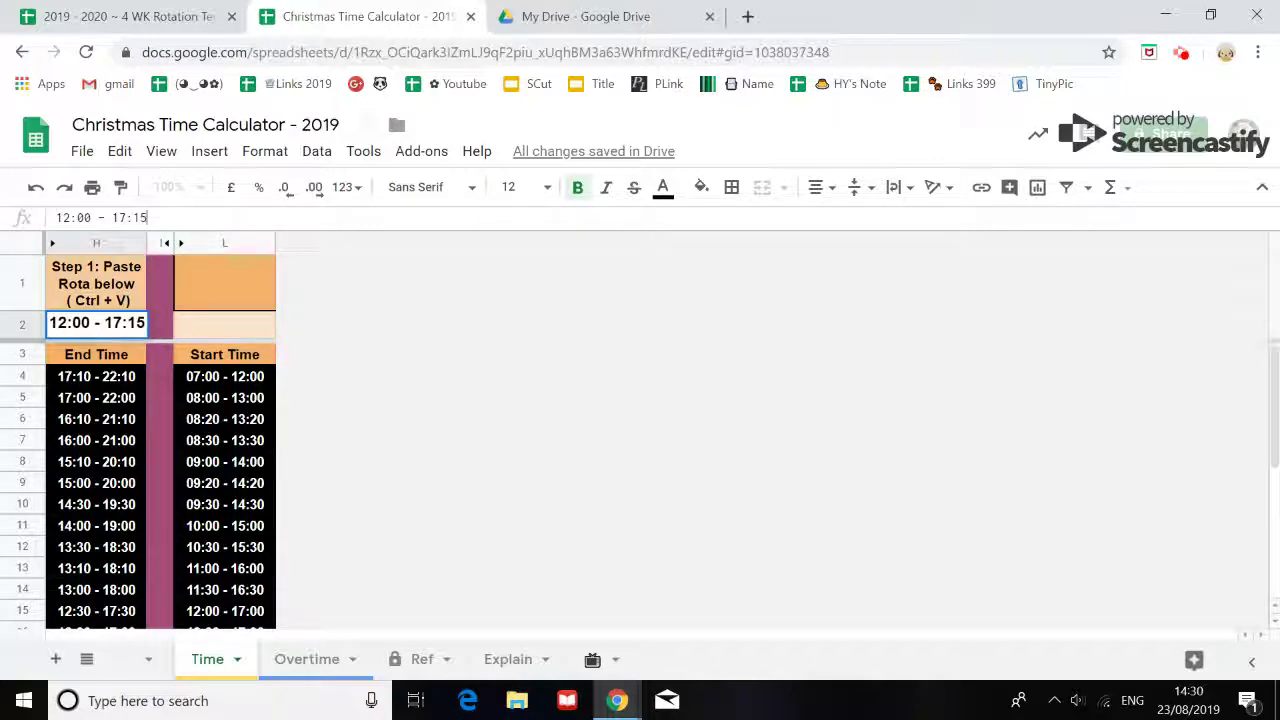
key("Return")
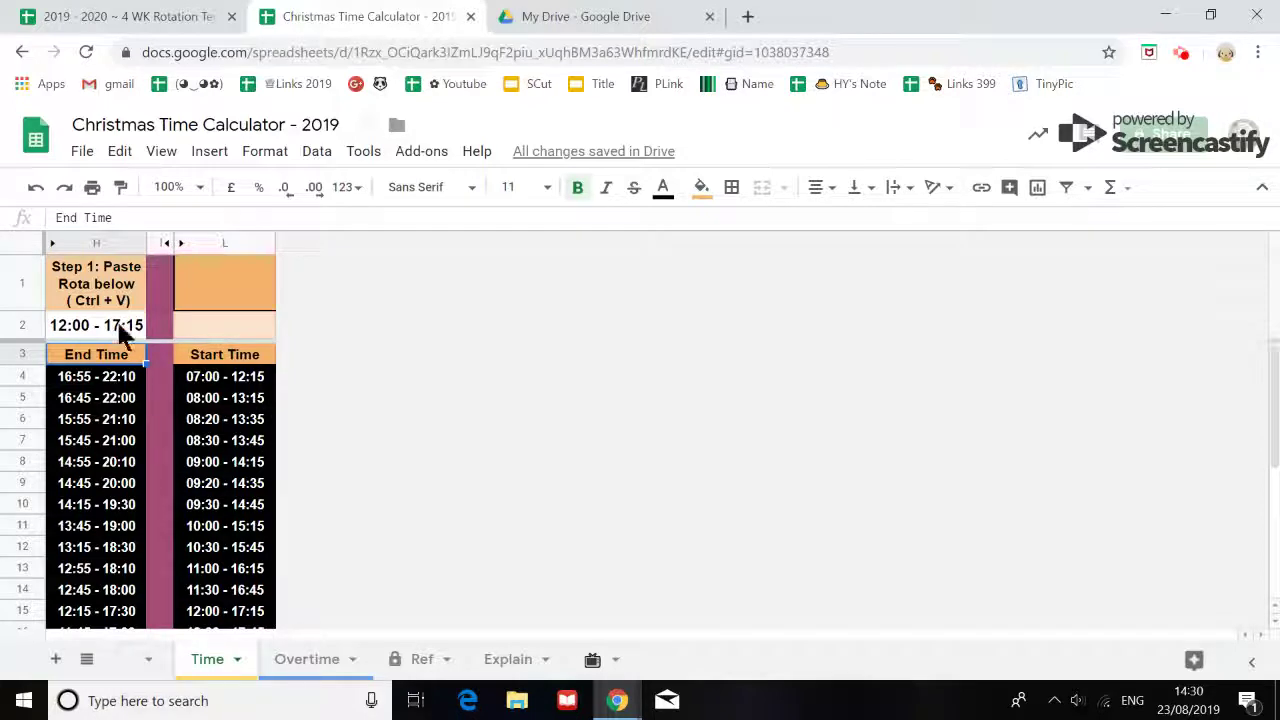
- Narrow the purple divider column between the End Time and Start Time lists and look through both lists
left_click(140, 328)
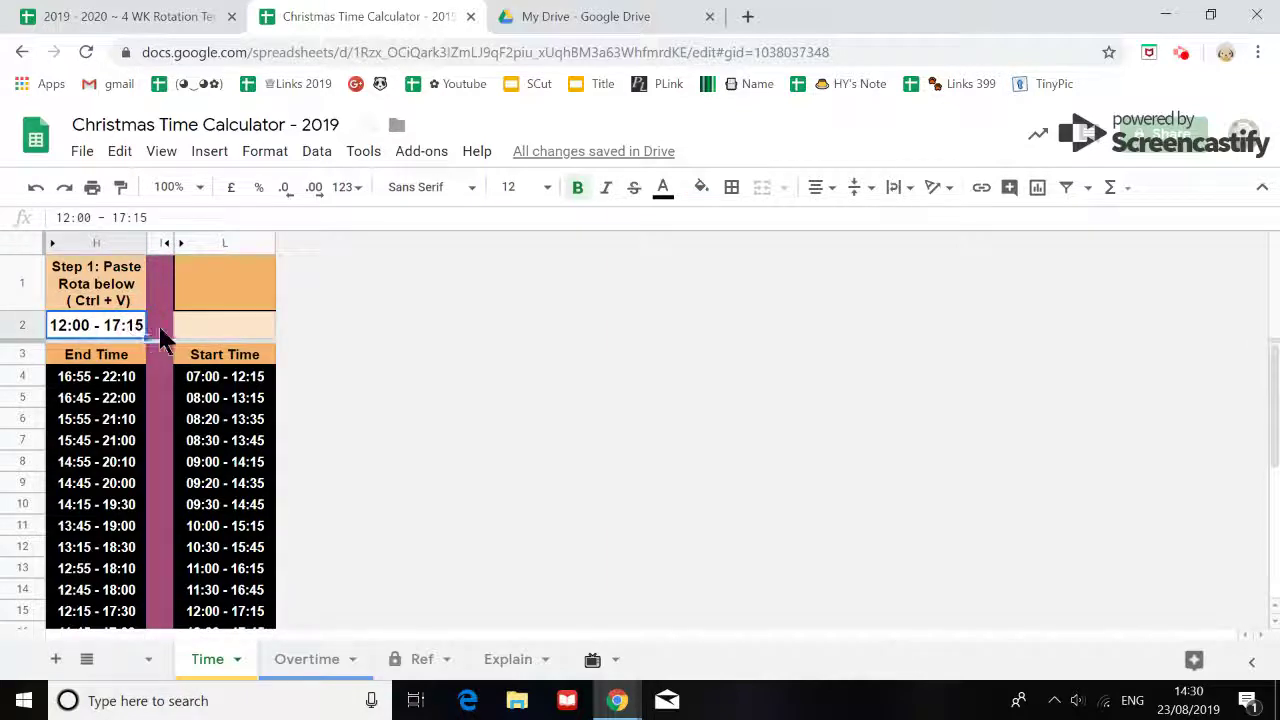
scroll(150, 335, "down", 1)
scroll(150, 335, "up", 1)
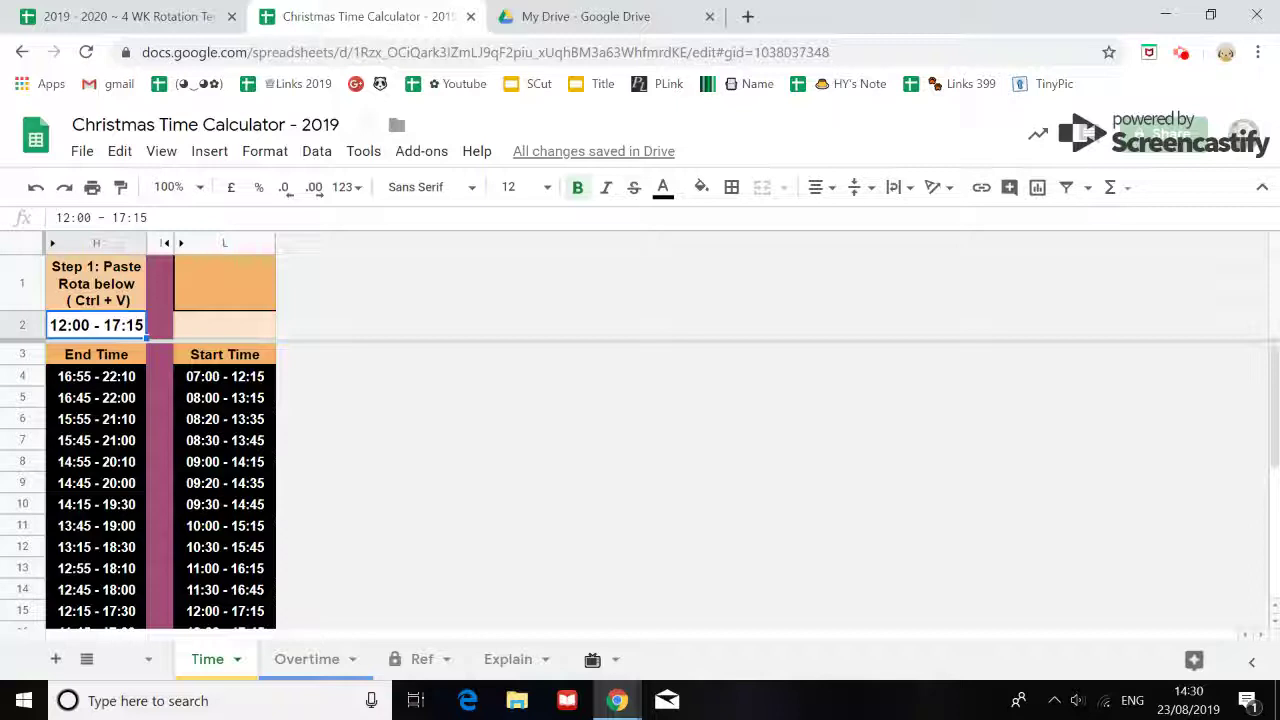
left_click_drag(171, 240, 160, 243)
left_click(183, 330)
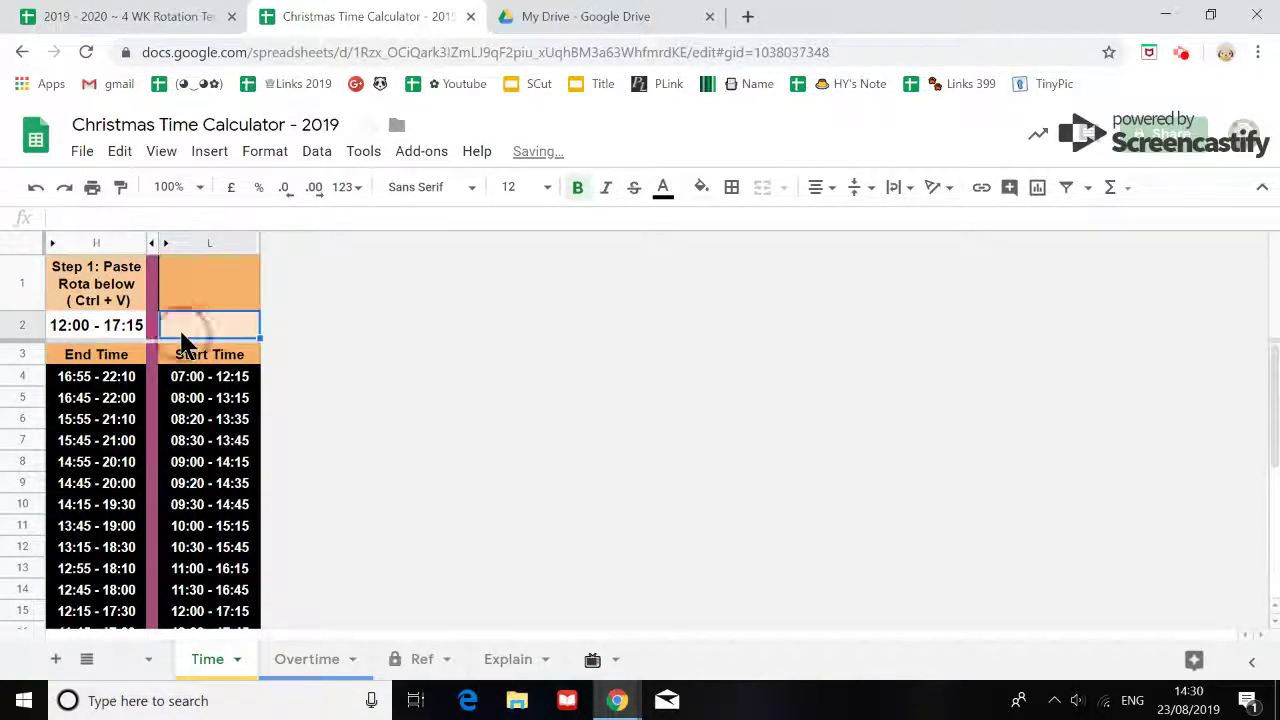
left_click(131, 331)
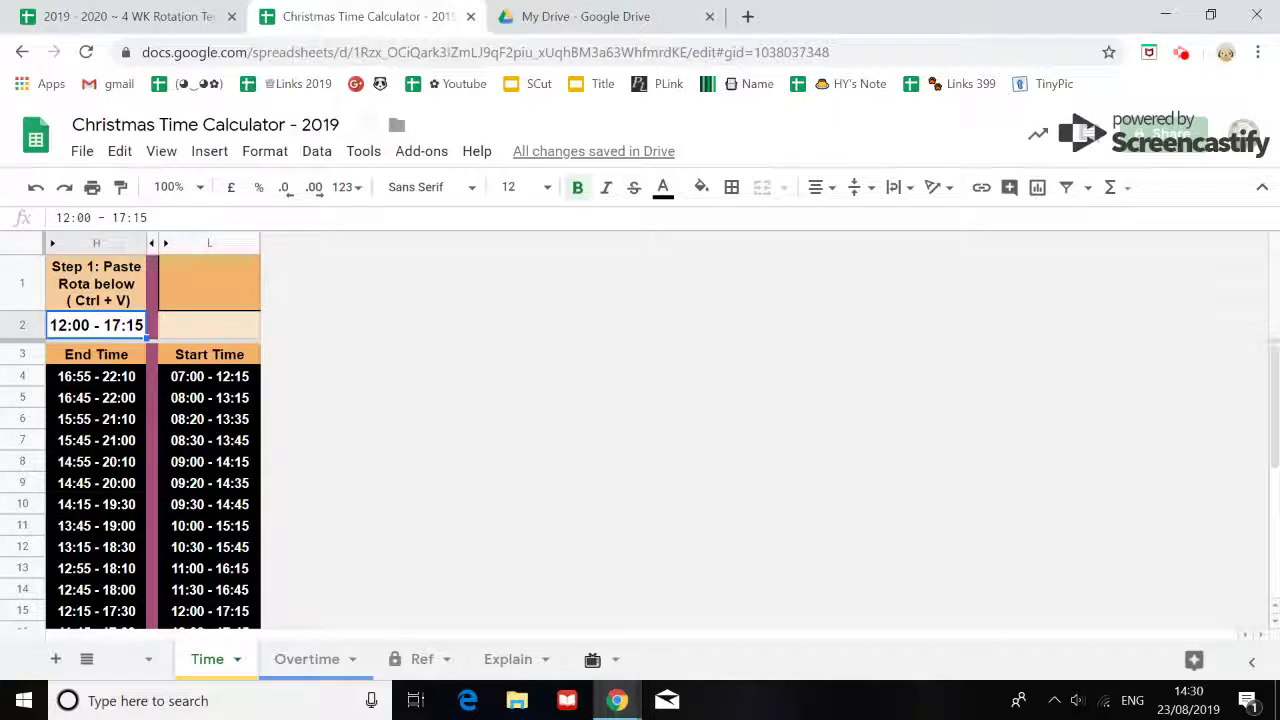
scroll(140, 380, "down", 5)
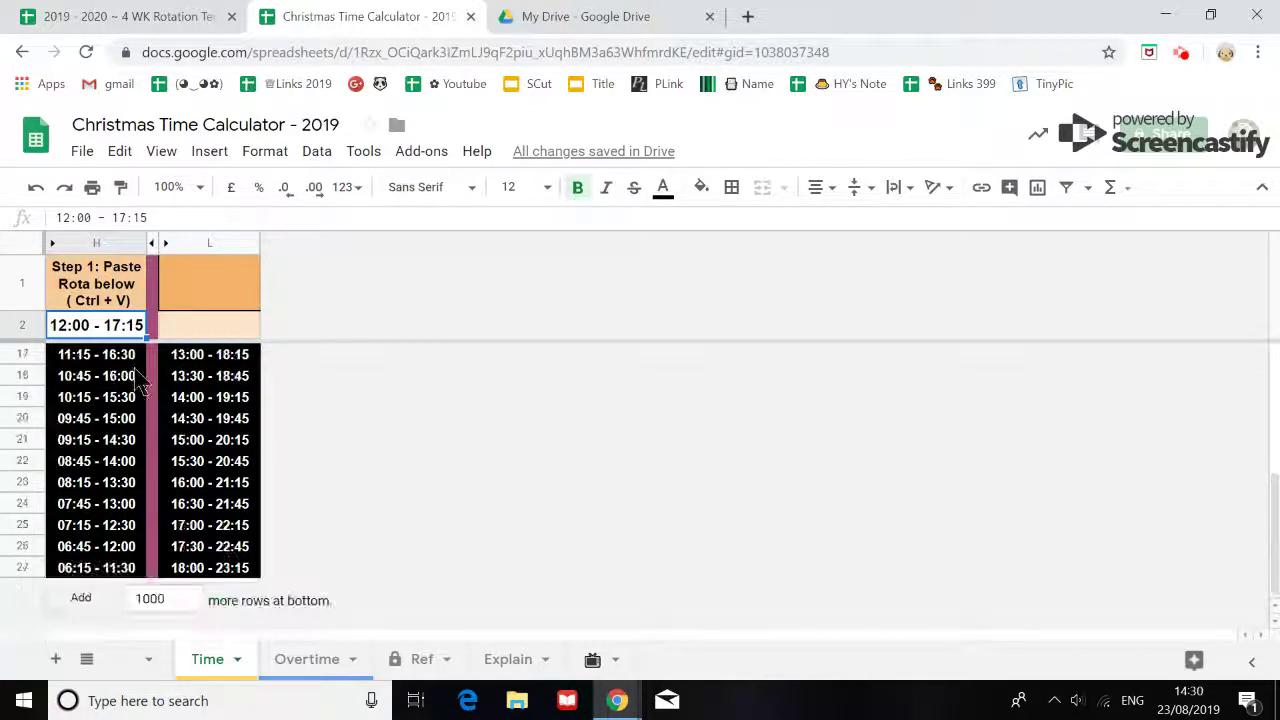
scroll(140, 380, "up", 5)
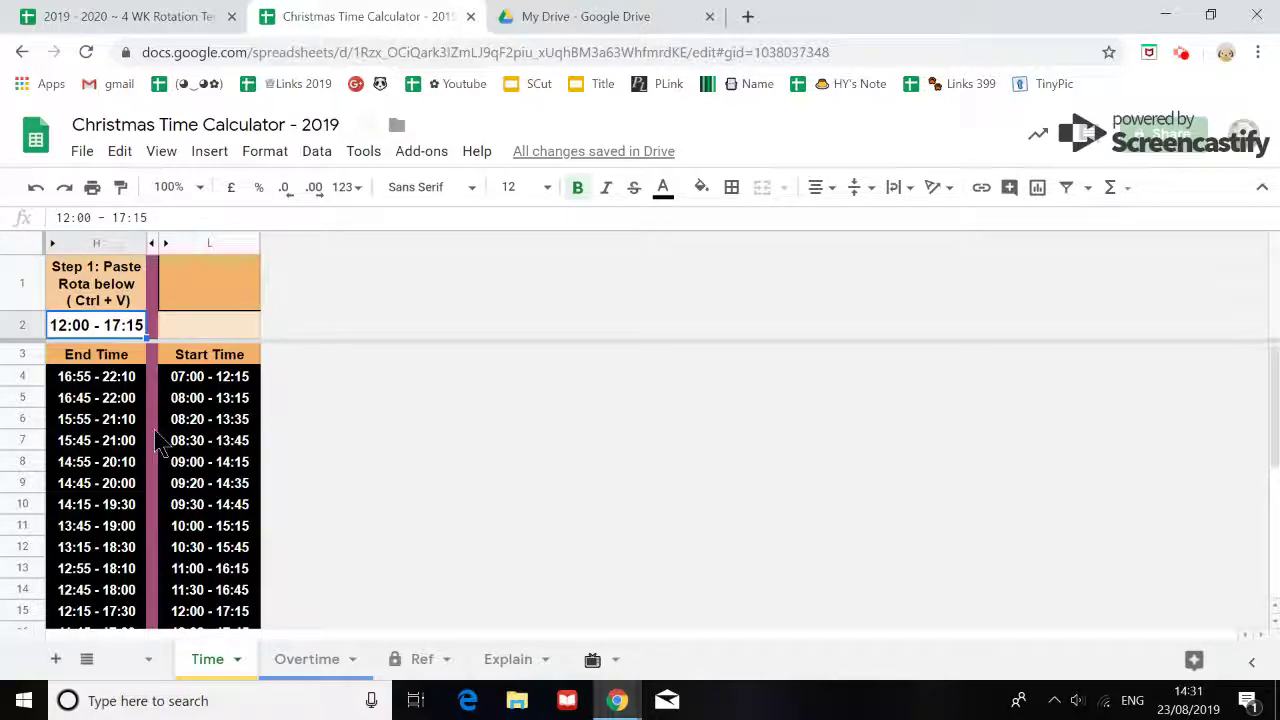
- Switch to the 2019 - 2020 4 WK Rotation Template Planner and copy Partner 1's shift for Saturday 30 Nov
left_click(160, 30)
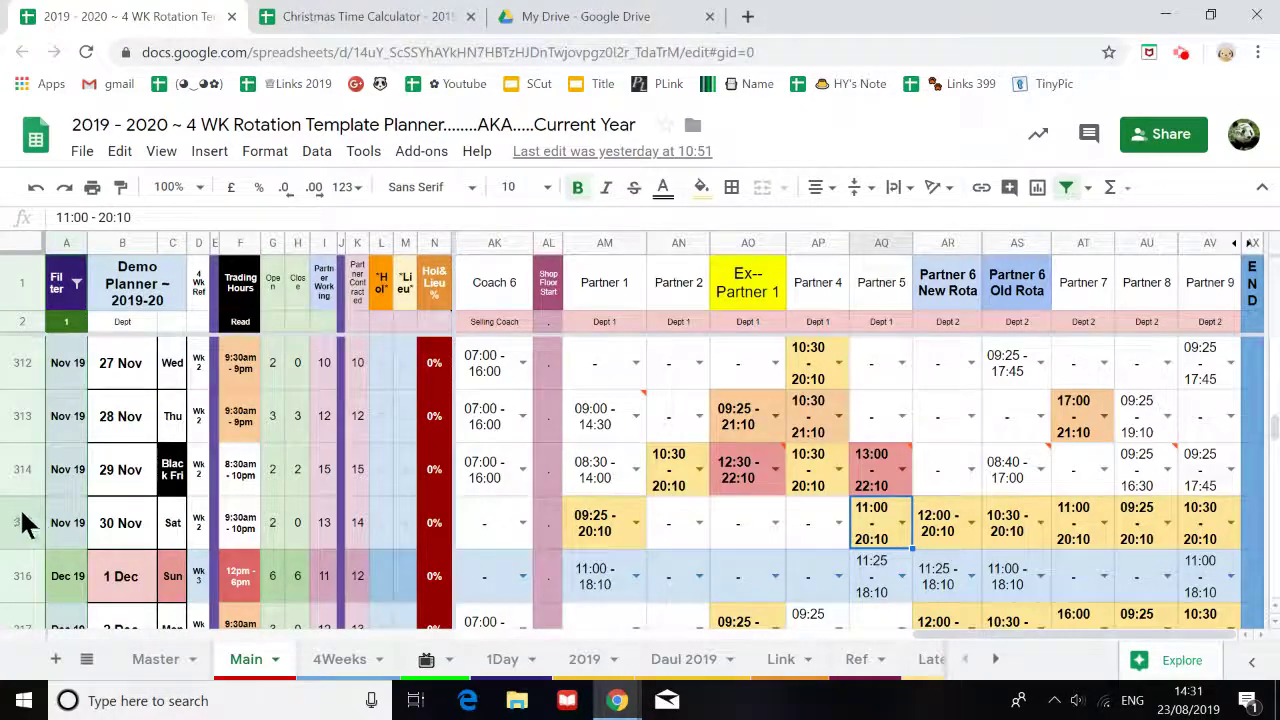
left_click_drag(948, 634, 486, 663)
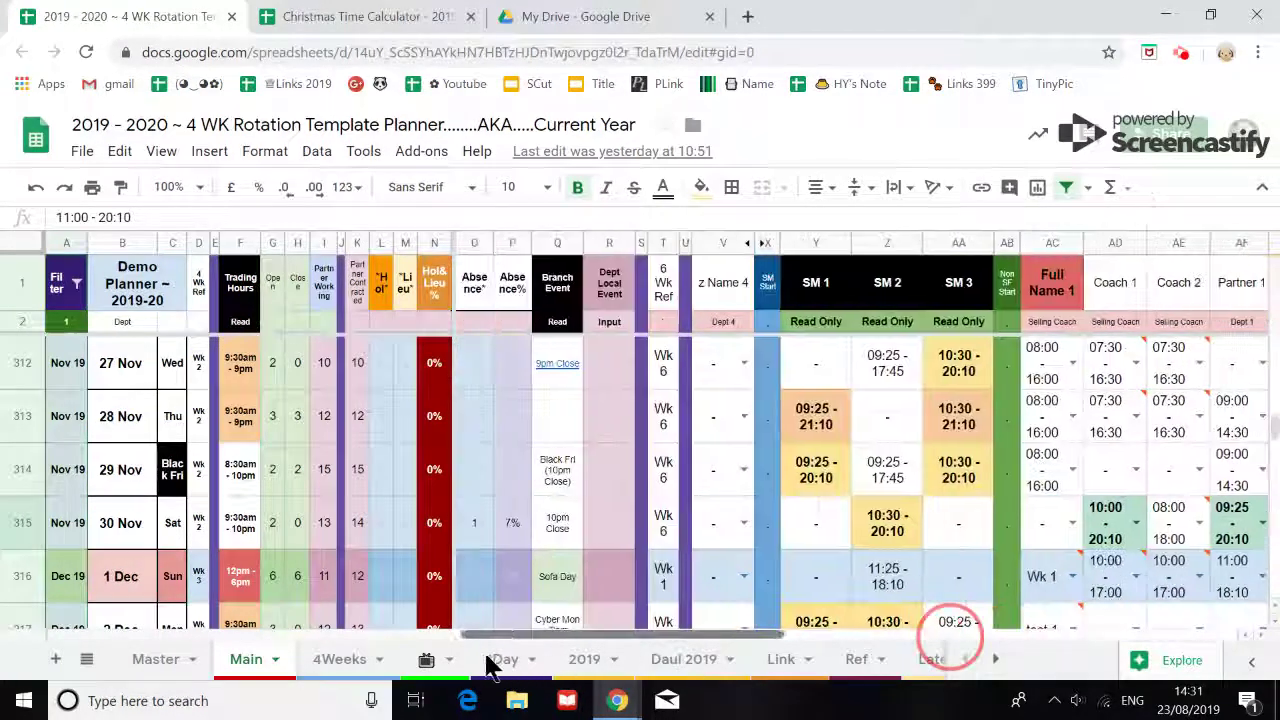
left_click(8, 522)
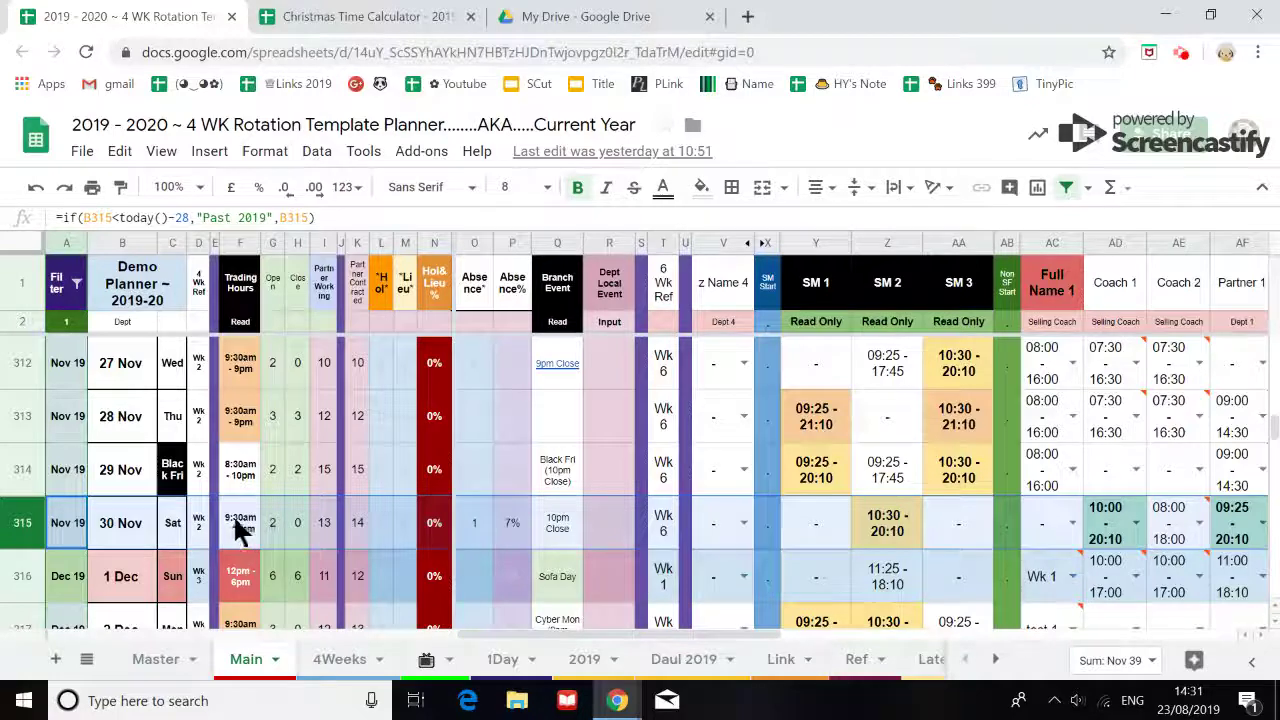
left_click_drag(495, 636, 946, 643)
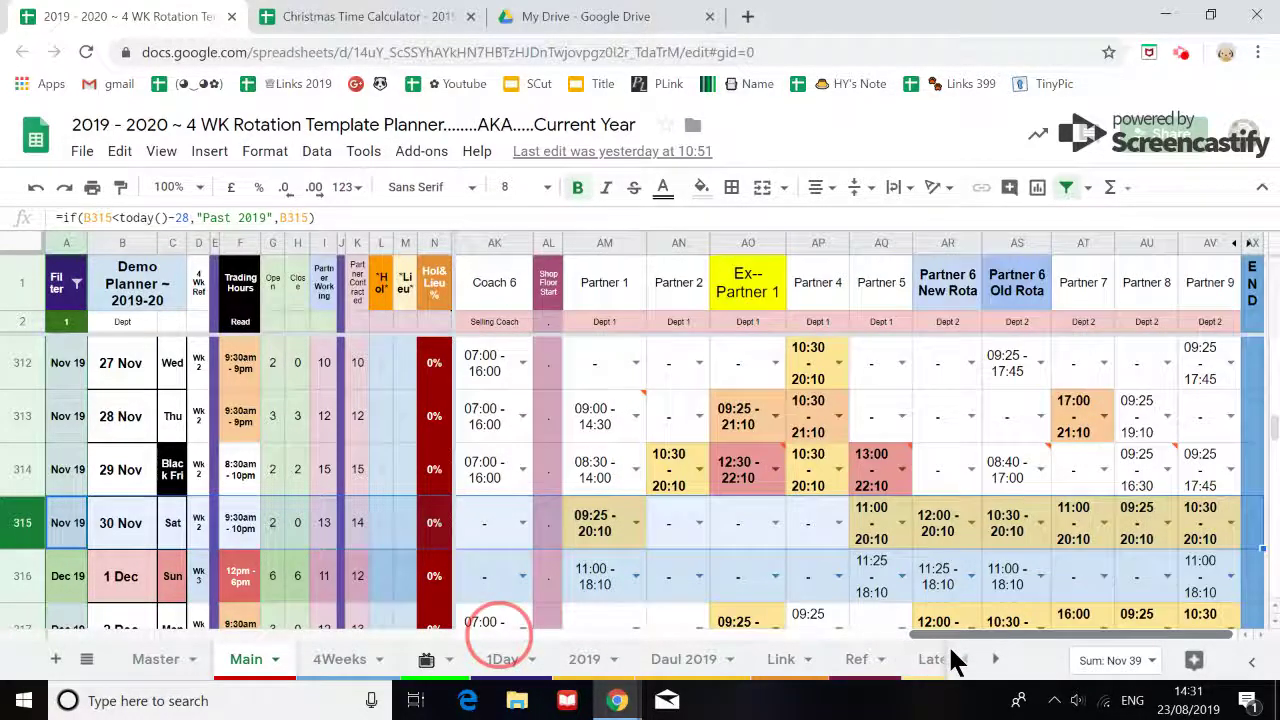
left_click(608, 533)
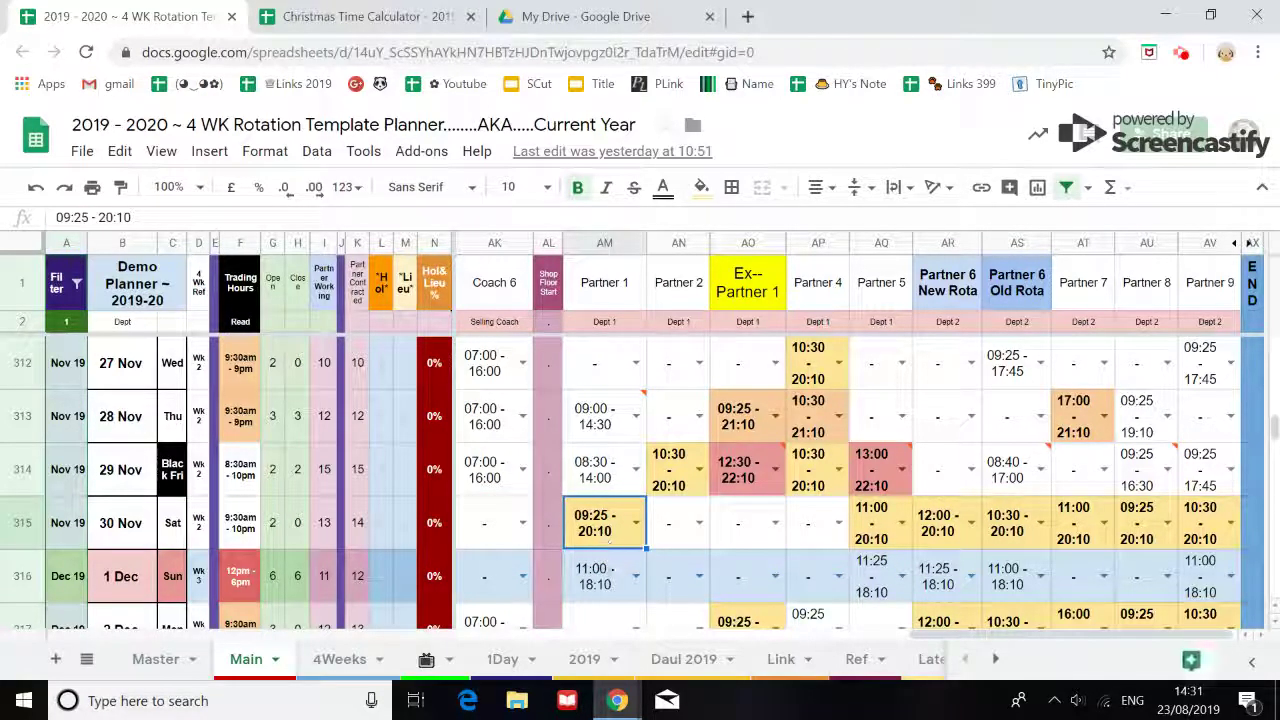
key("ctrl+c")
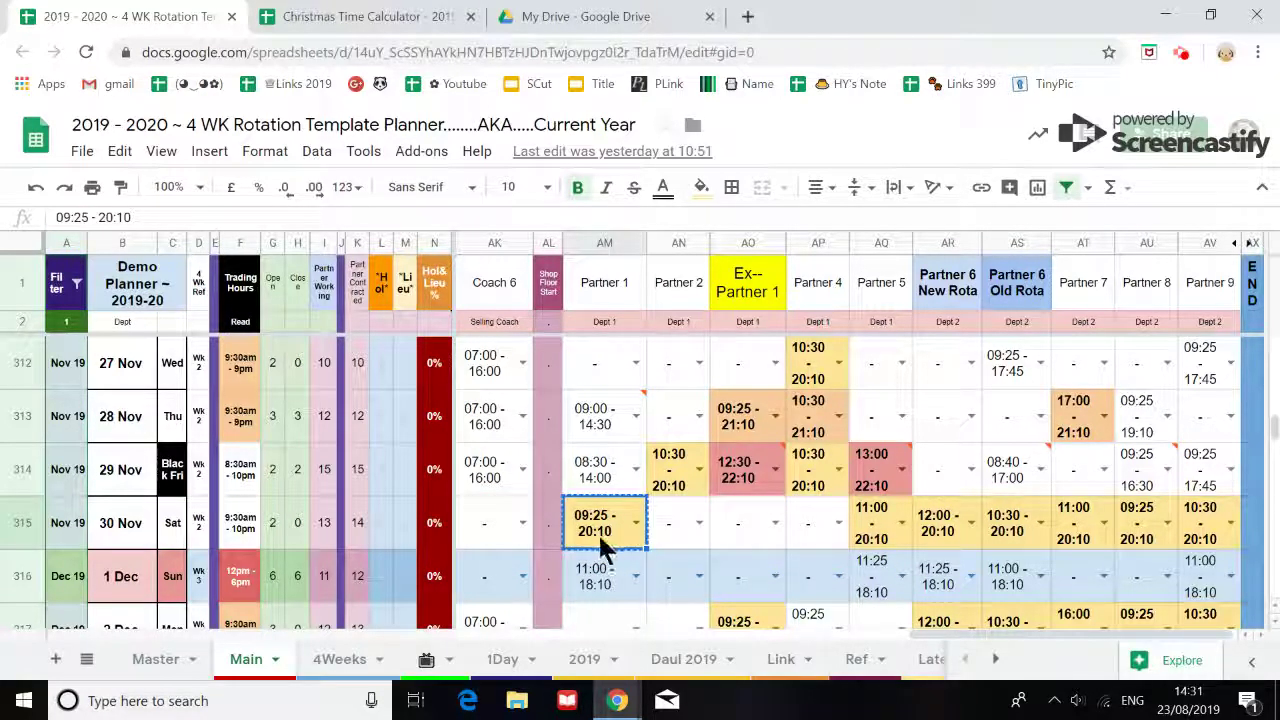
- Return to the Christmas Time Calculator and paste the copied shift 09:25 - 20:10 into the rota cell H2
left_click(316, 22)
left_click(115, 328)
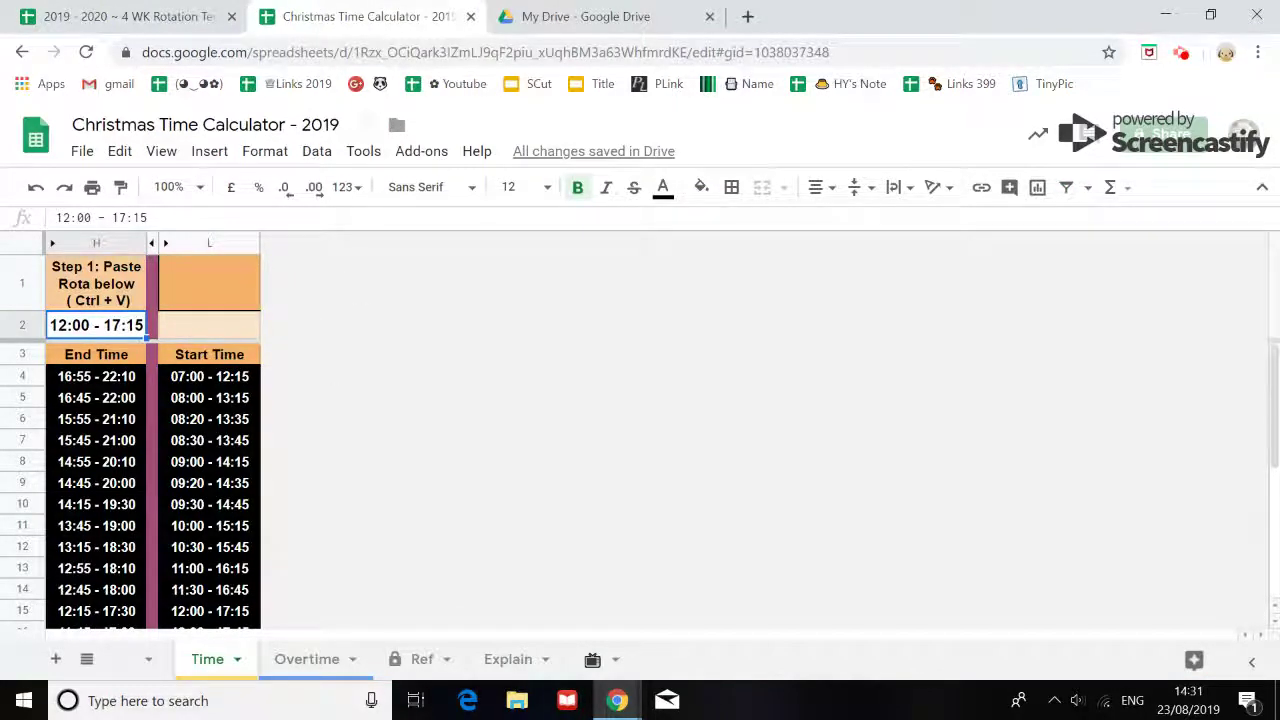
key("ctrl+v")
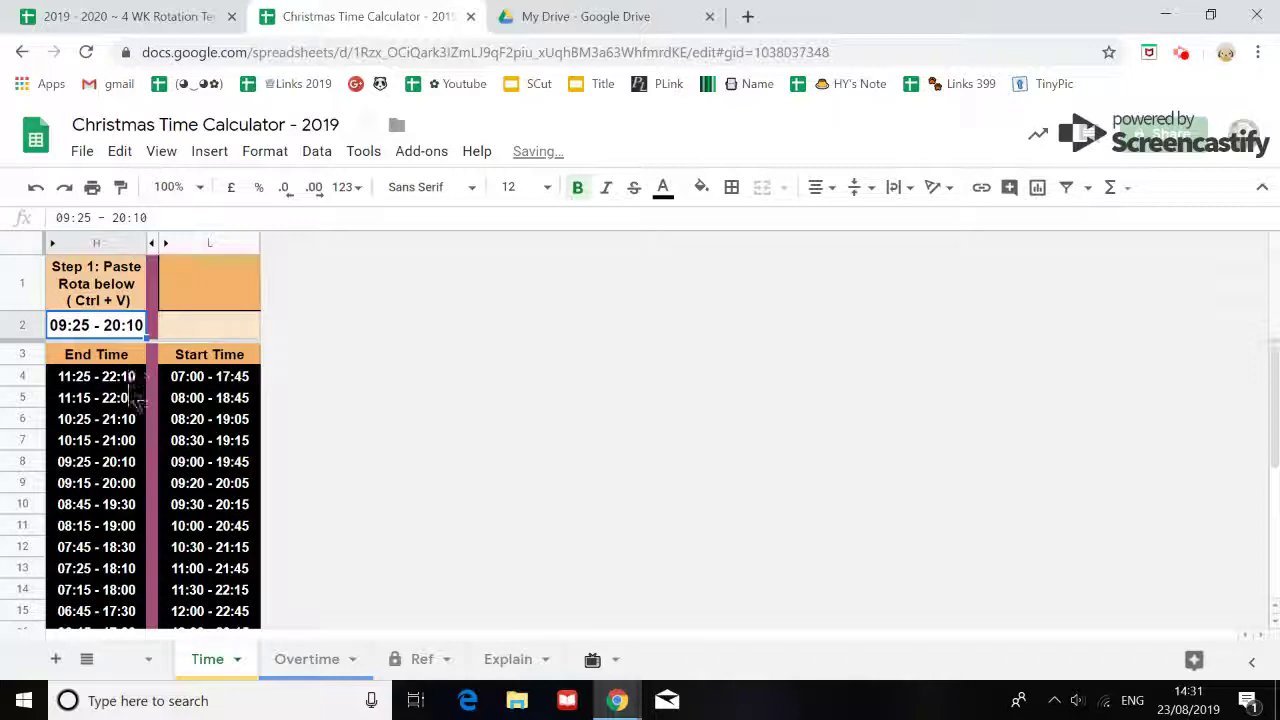
- Set the sheet zoom to 150% and hide the menus so more of the shift lists fits on screen
left_click(130, 383)
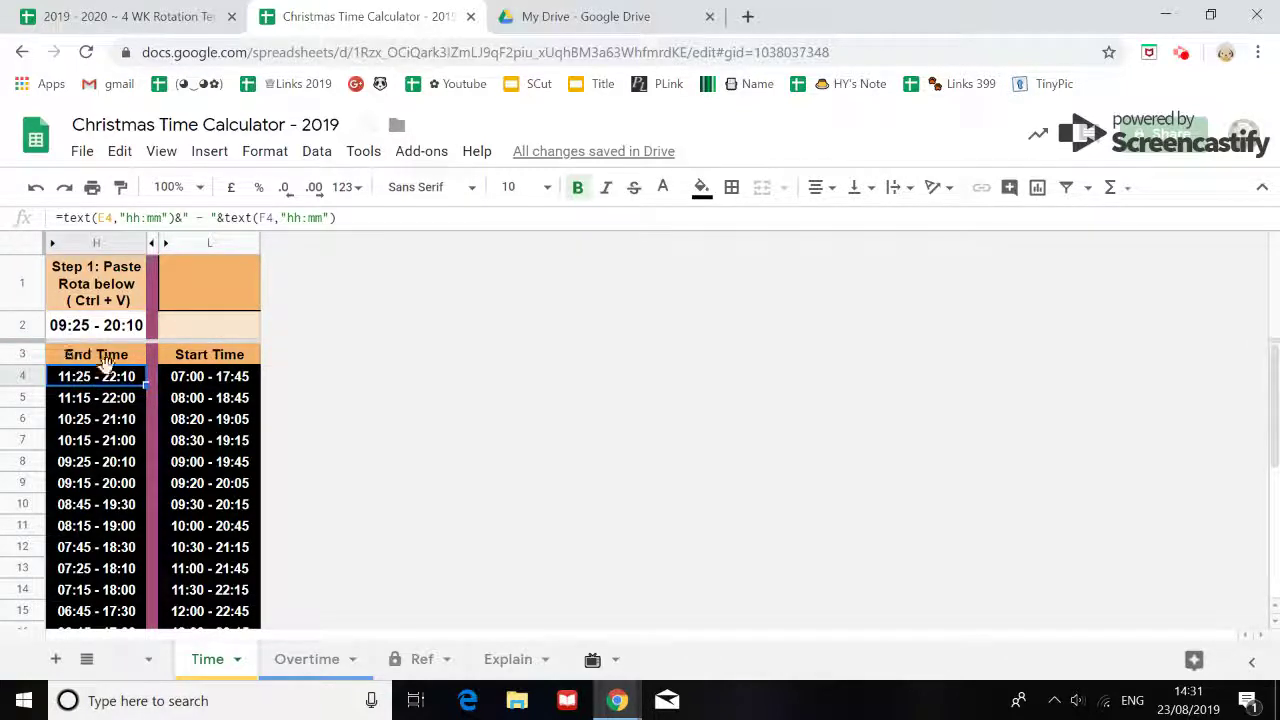
left_click(170, 187)
left_click(177, 384)
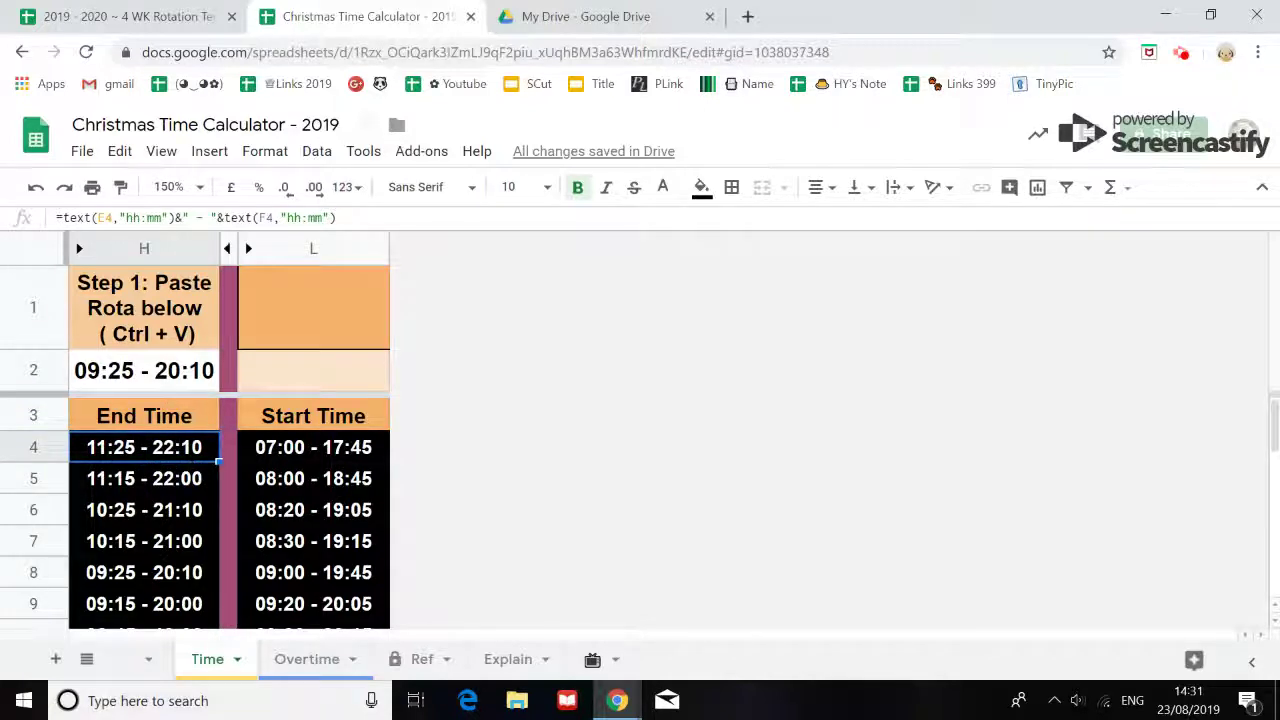
scroll(188, 500, "down", 1)
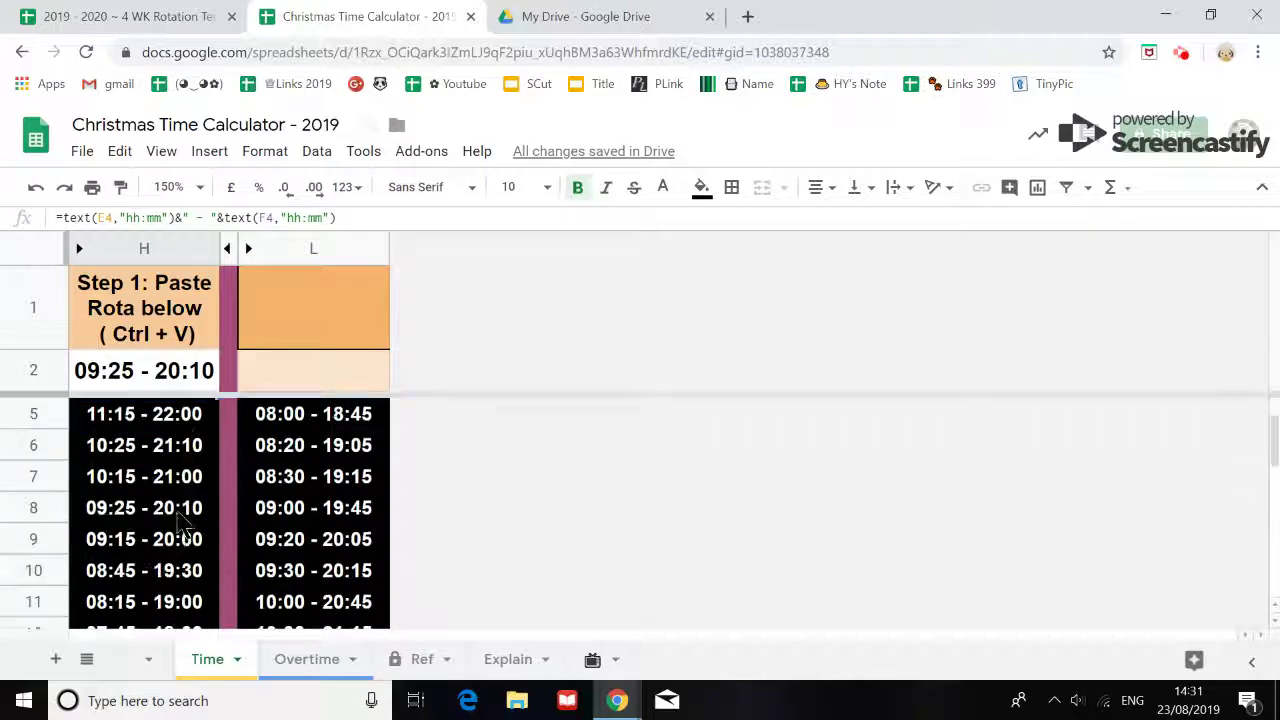
scroll(180, 535, "down", 1)
scroll(175, 555, "down", 1)
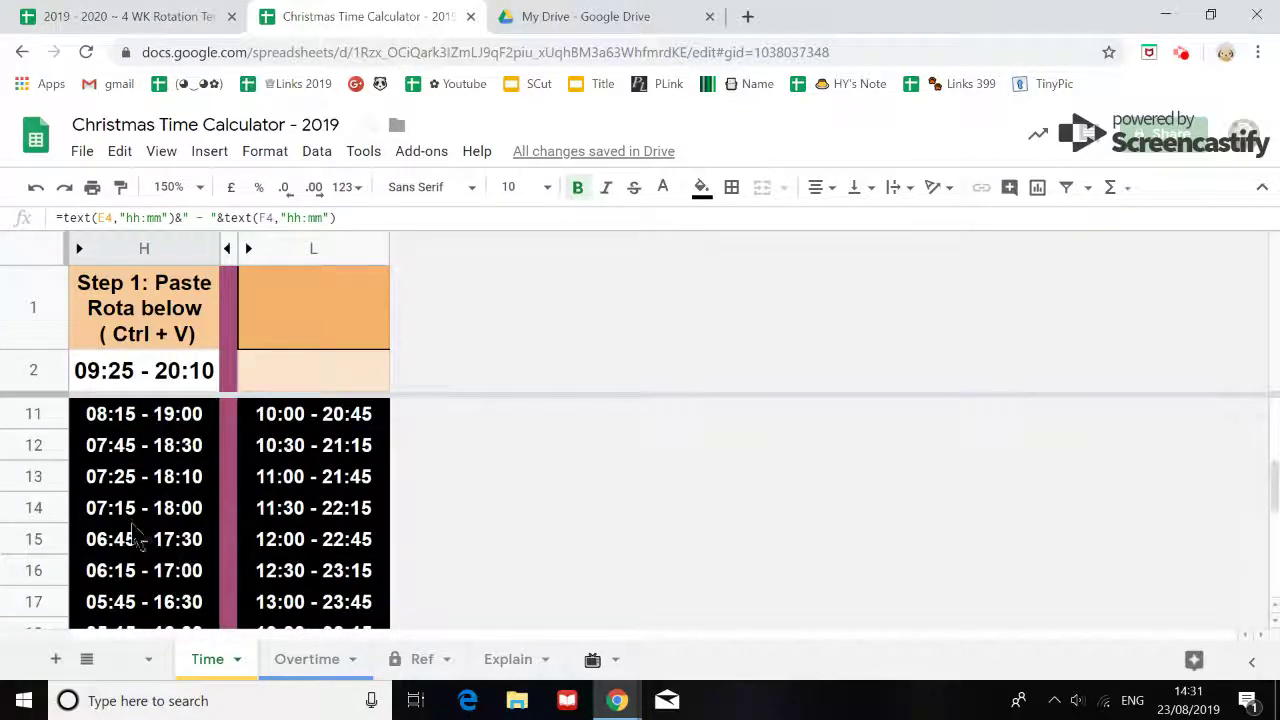
scroll(195, 566, "down", 1)
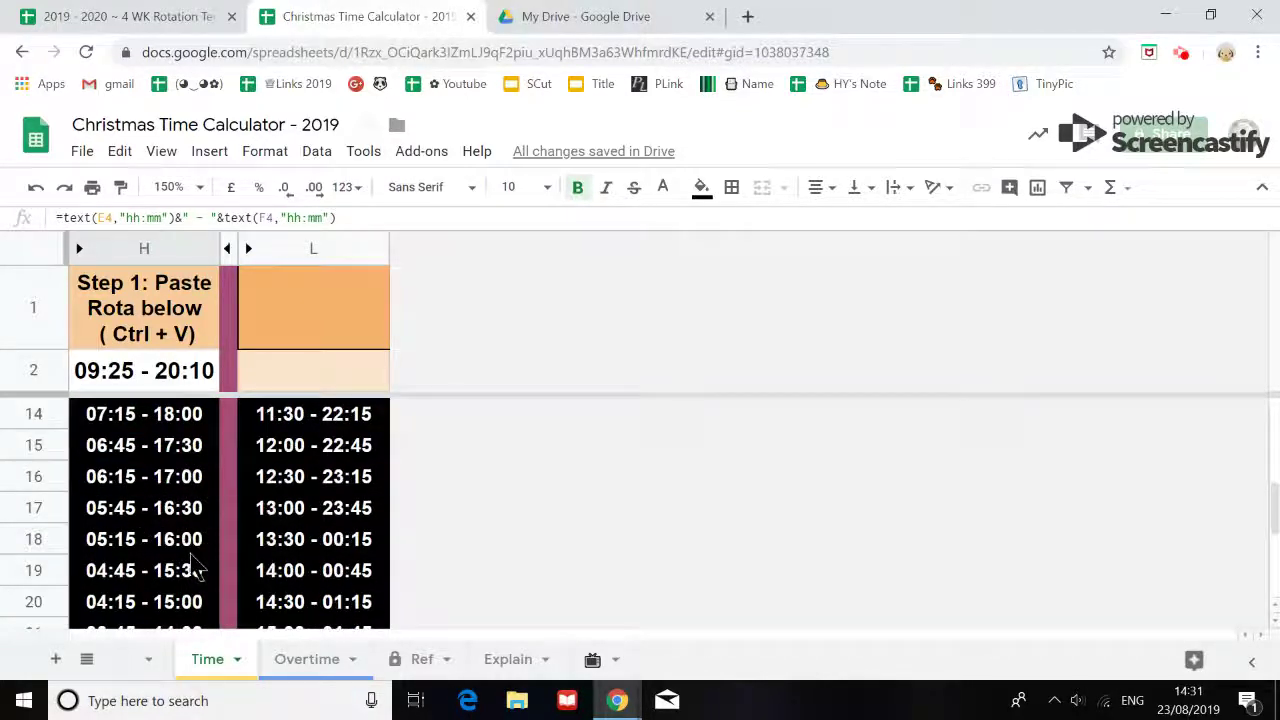
scroll(200, 515, "down", 1)
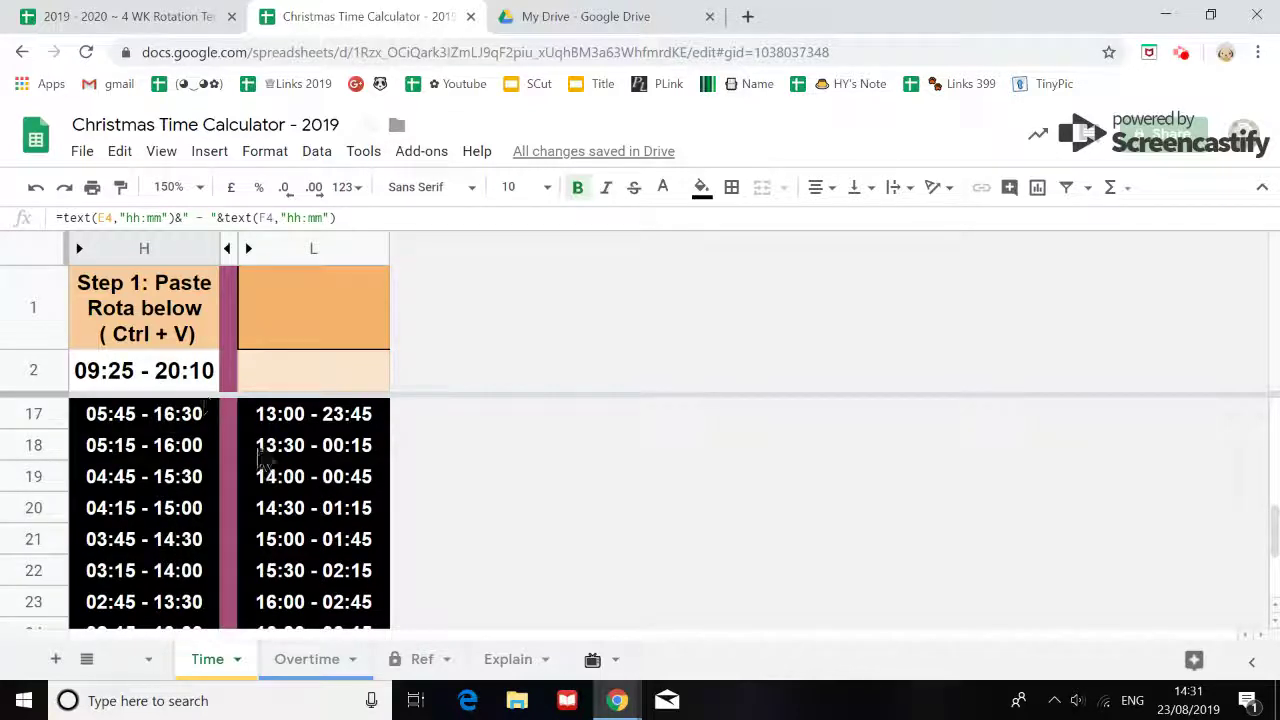
scroll(262, 462, "up", 5)
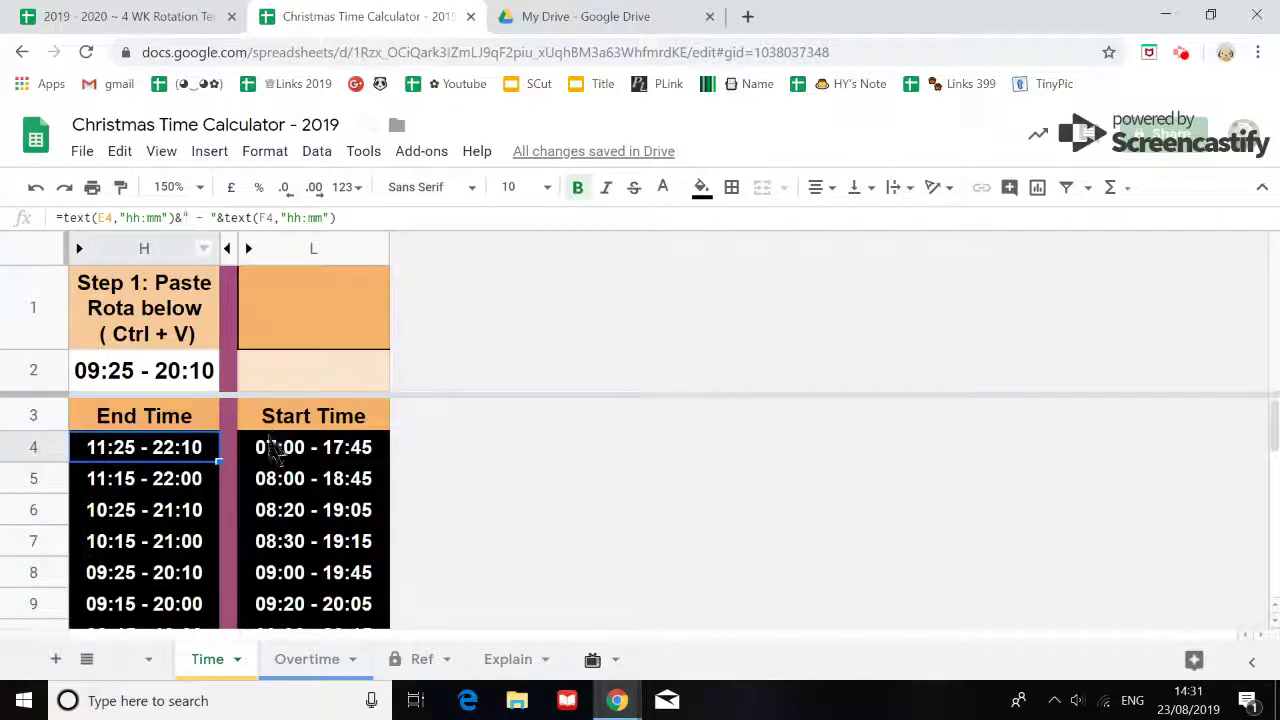
key("ctrl+shift+f")
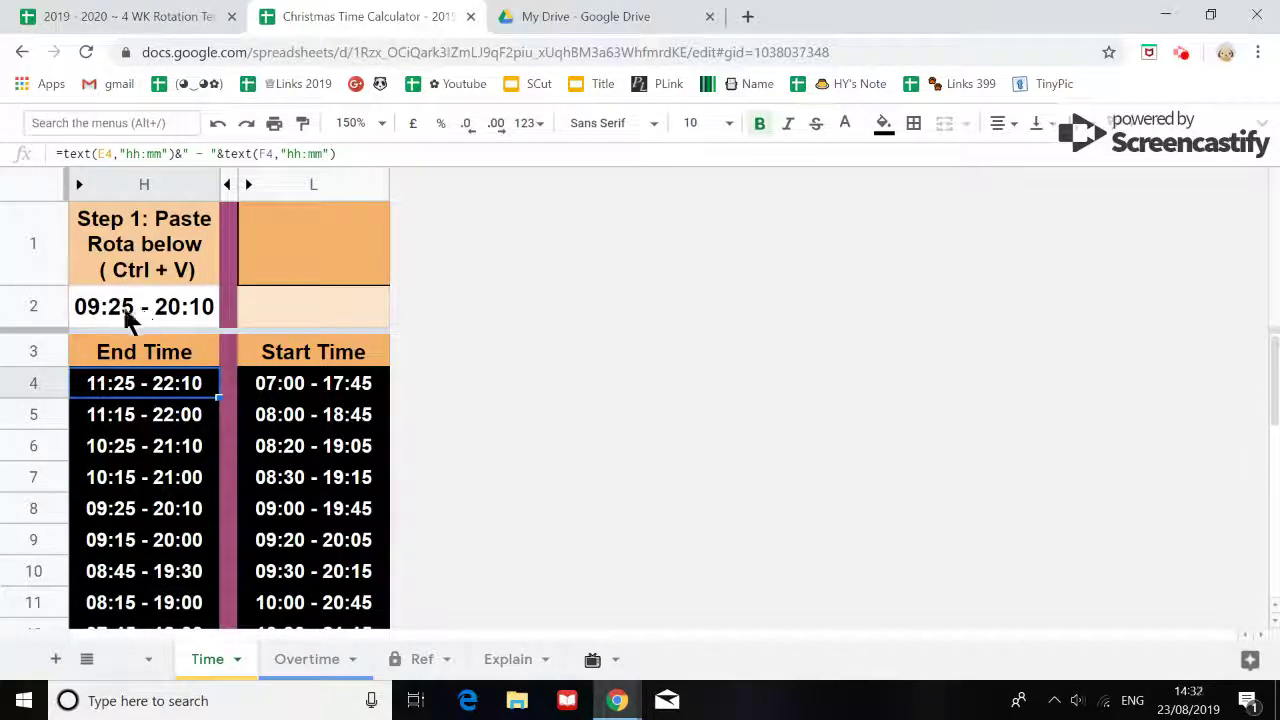
- Examine the alternative shifts in the Start Time list and go through the End Time entries down to row 16
scroll(175, 495, "down", 1)
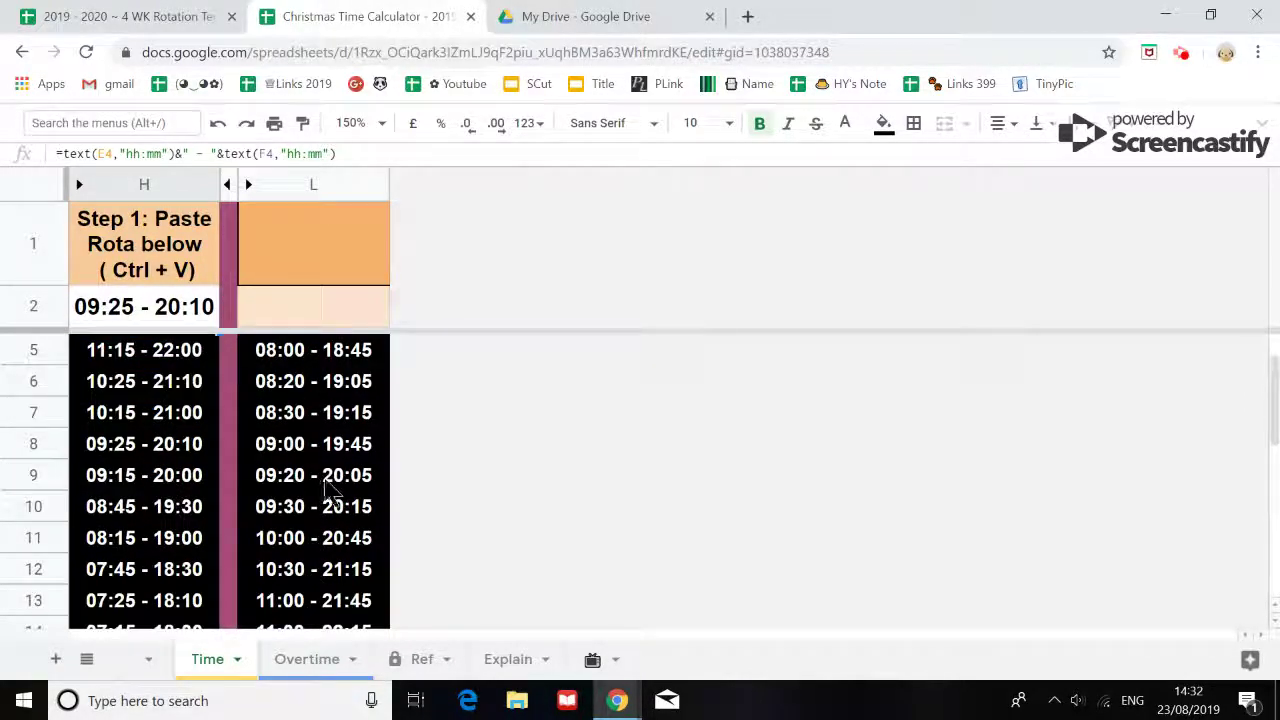
scroll(325, 500, "down", 1)
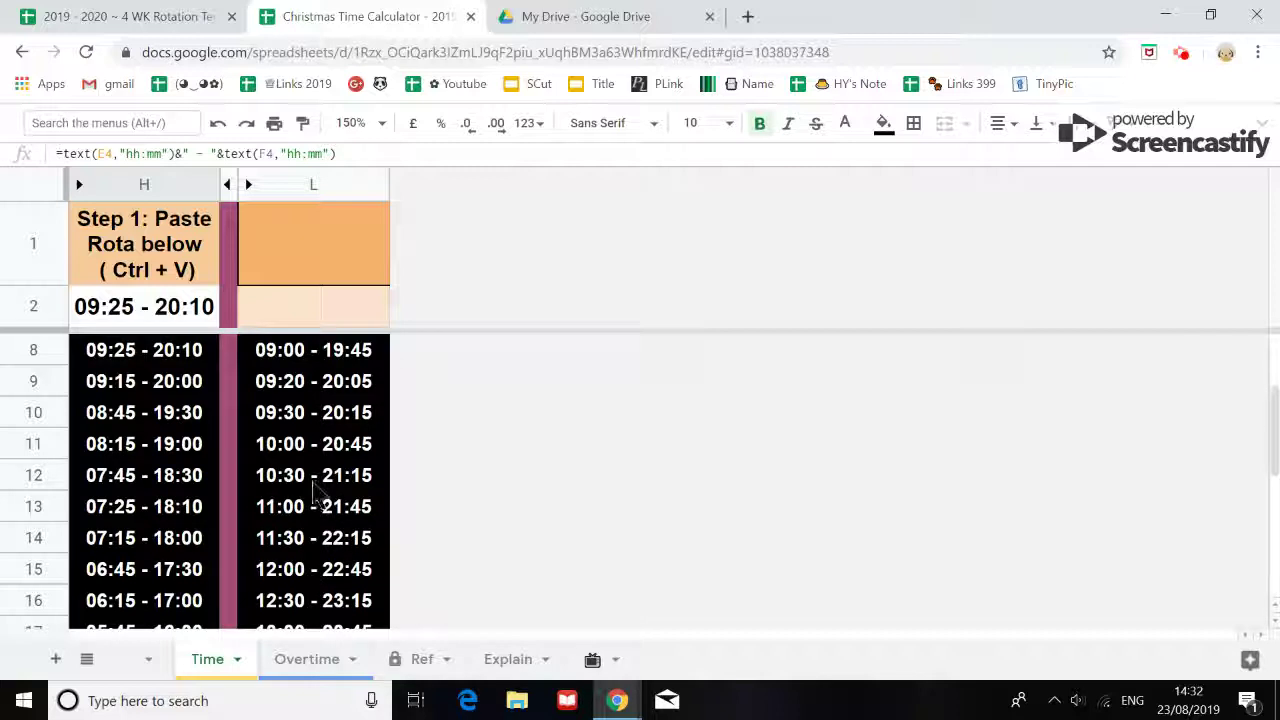
scroll(318, 492, "down", 3)
scroll(318, 492, "up", 5)
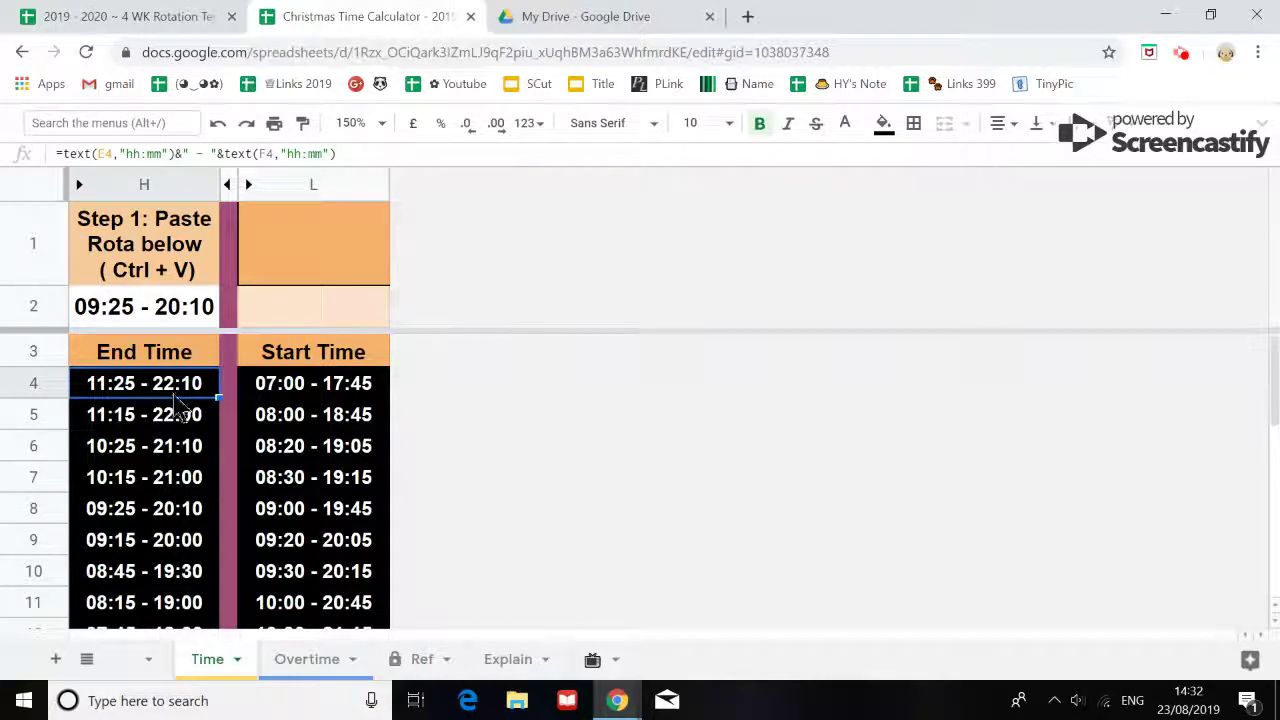
left_click(180, 420)
left_click(187, 452)
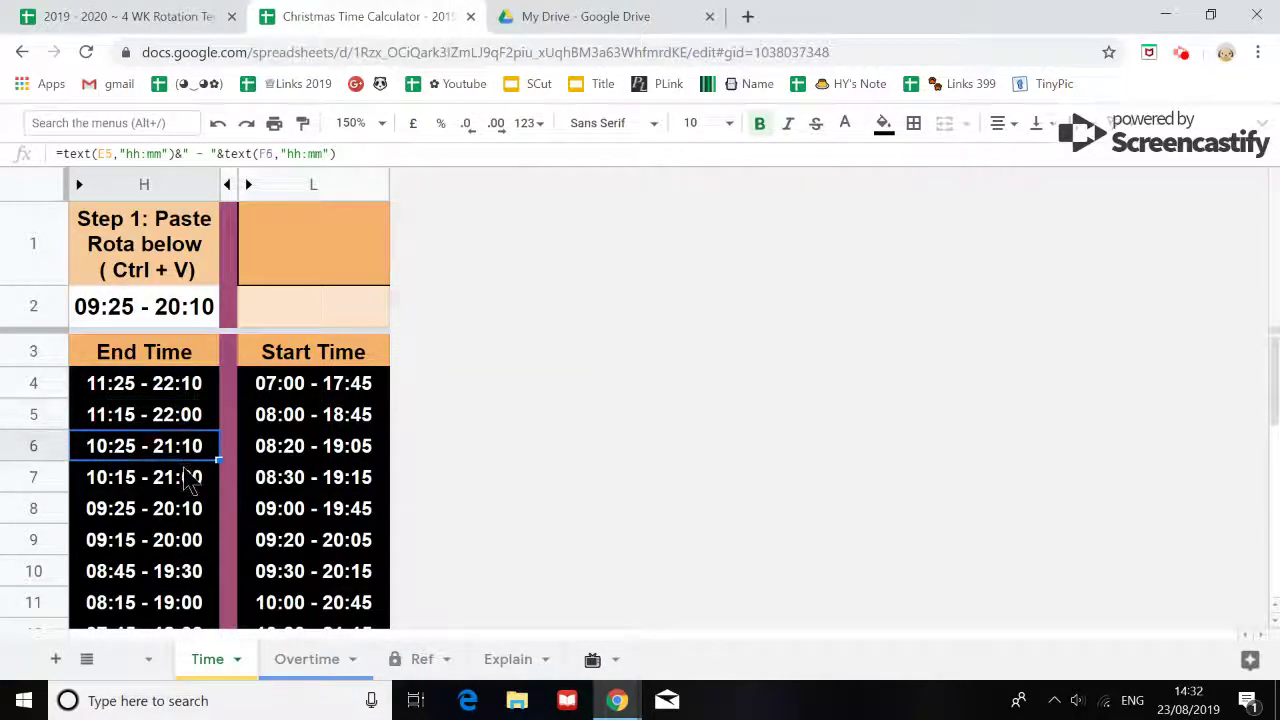
left_click(197, 390)
left_click(188, 450)
left_click(197, 512)
scroll(200, 540, "down", 1)
left_click(197, 510)
scroll(203, 543, "down", 1)
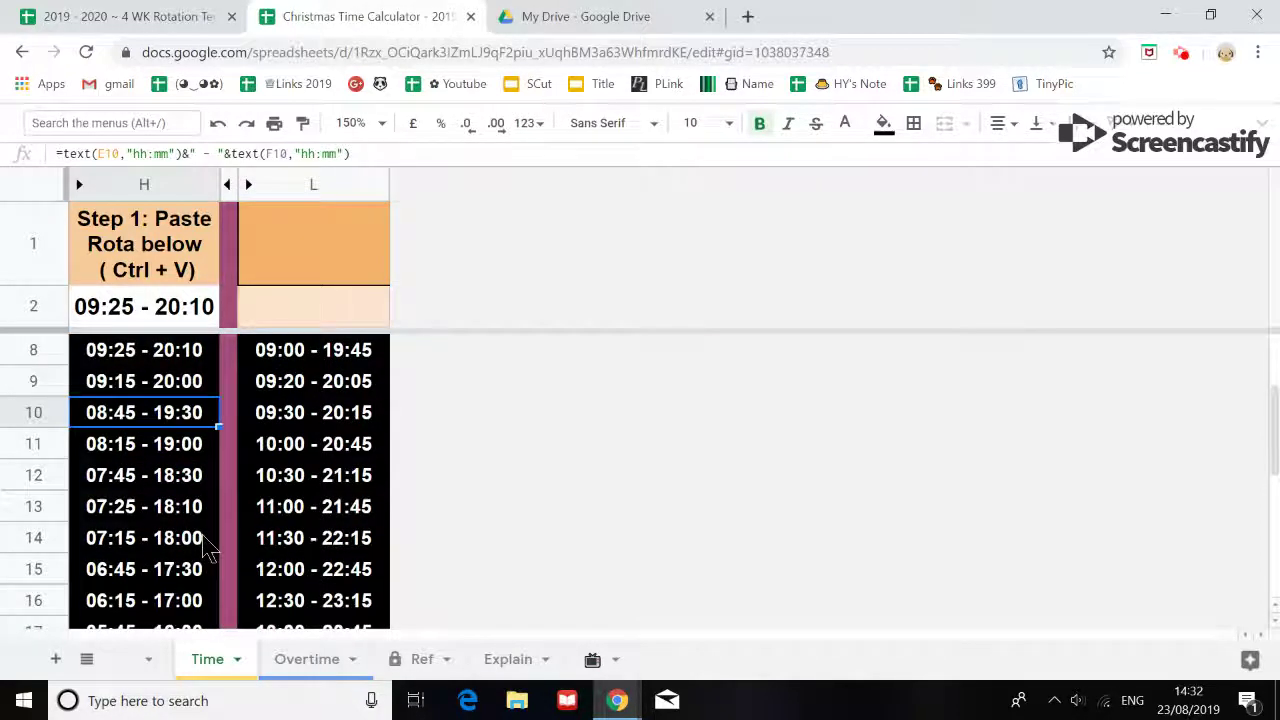
left_click(198, 507)
scroll(197, 545, "down", 1)
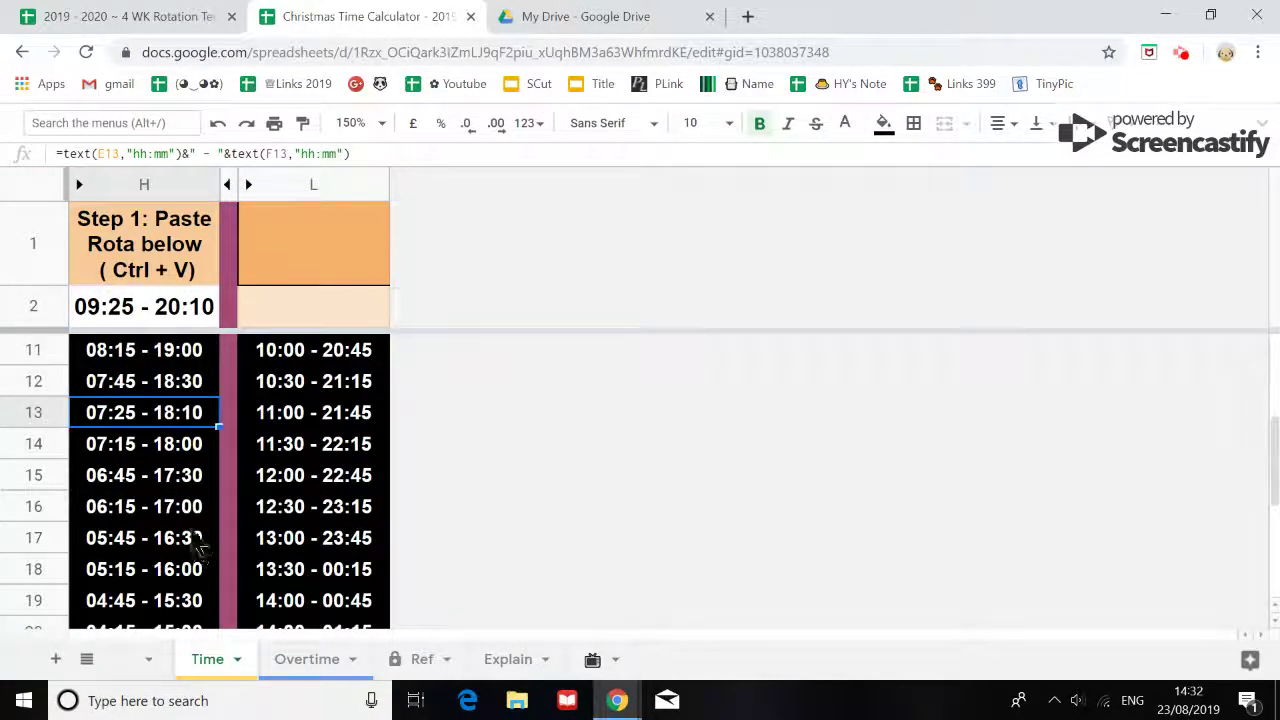
left_click(197, 508)
scroll(190, 600, "down", 2)
scroll(205, 590, "up", 3)
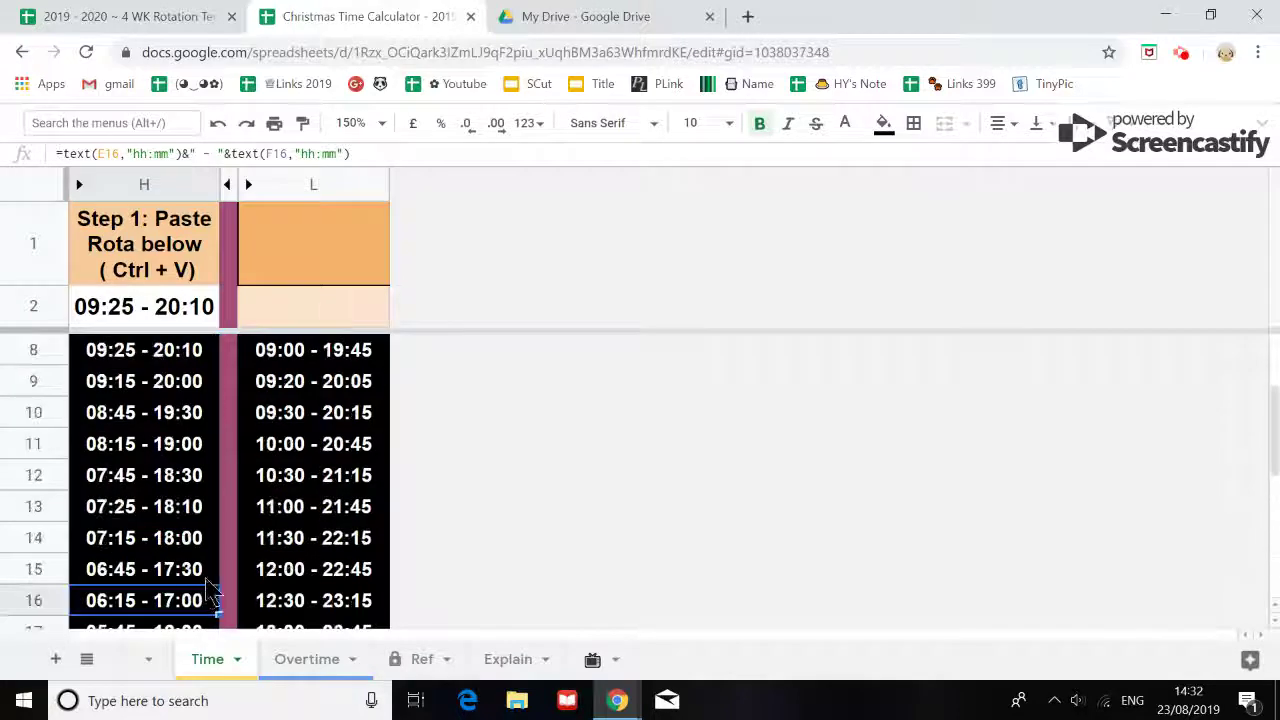
scroll(210, 590, "up", 2)
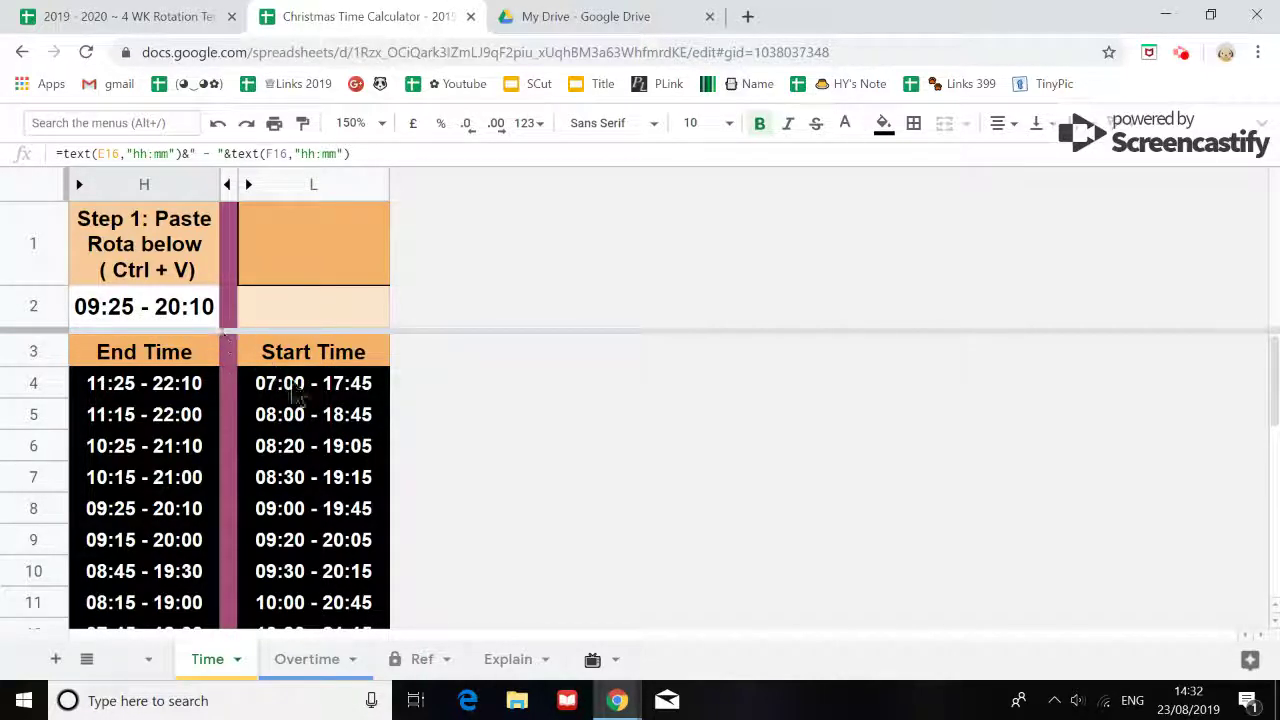
- Go through the alternative shifts in the Start Time column from row 4 down to row 14
left_click(291, 392)
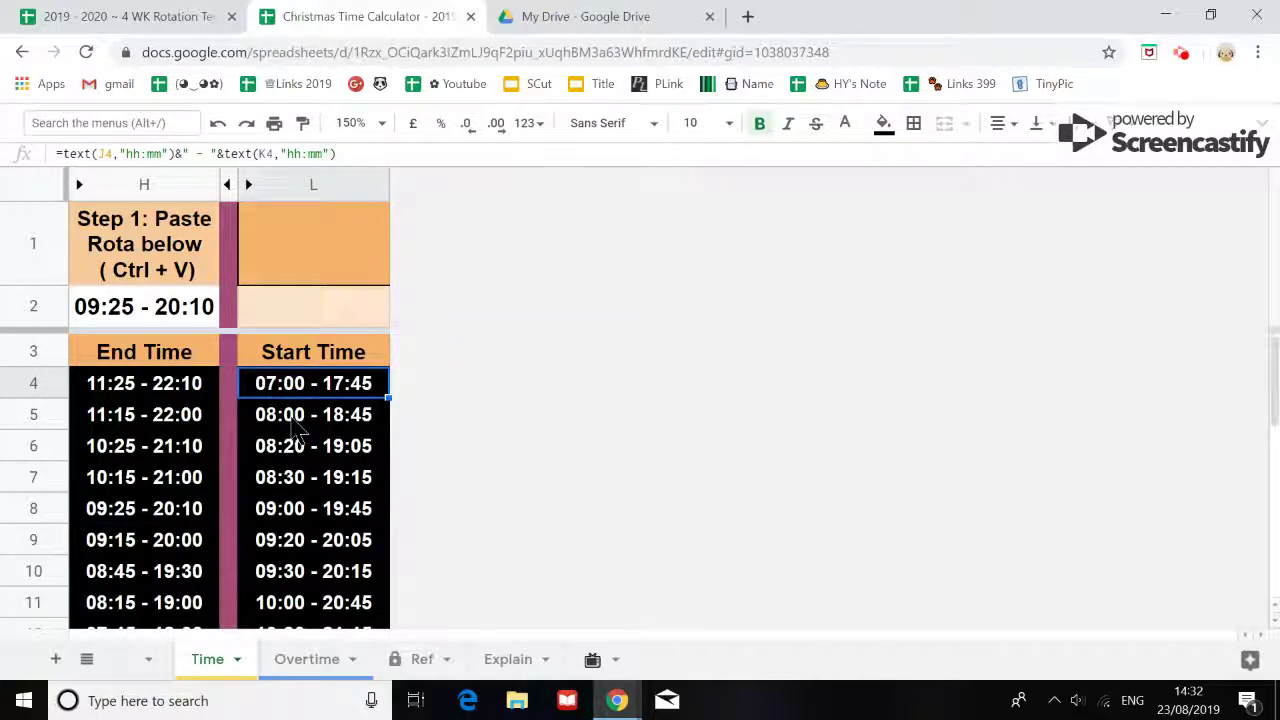
left_click(297, 428)
left_click(297, 510)
scroll(300, 534, "down", 1)
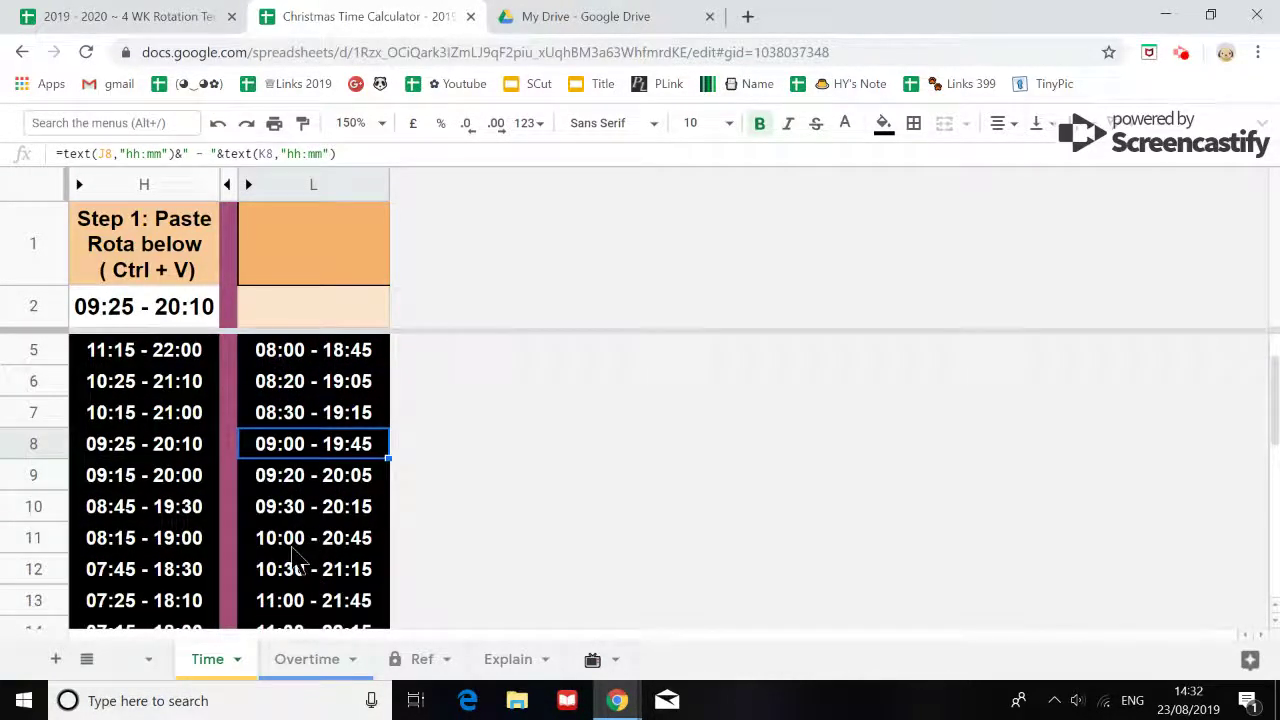
left_click(295, 545)
scroll(307, 544, "down", 2)
left_click(291, 448)
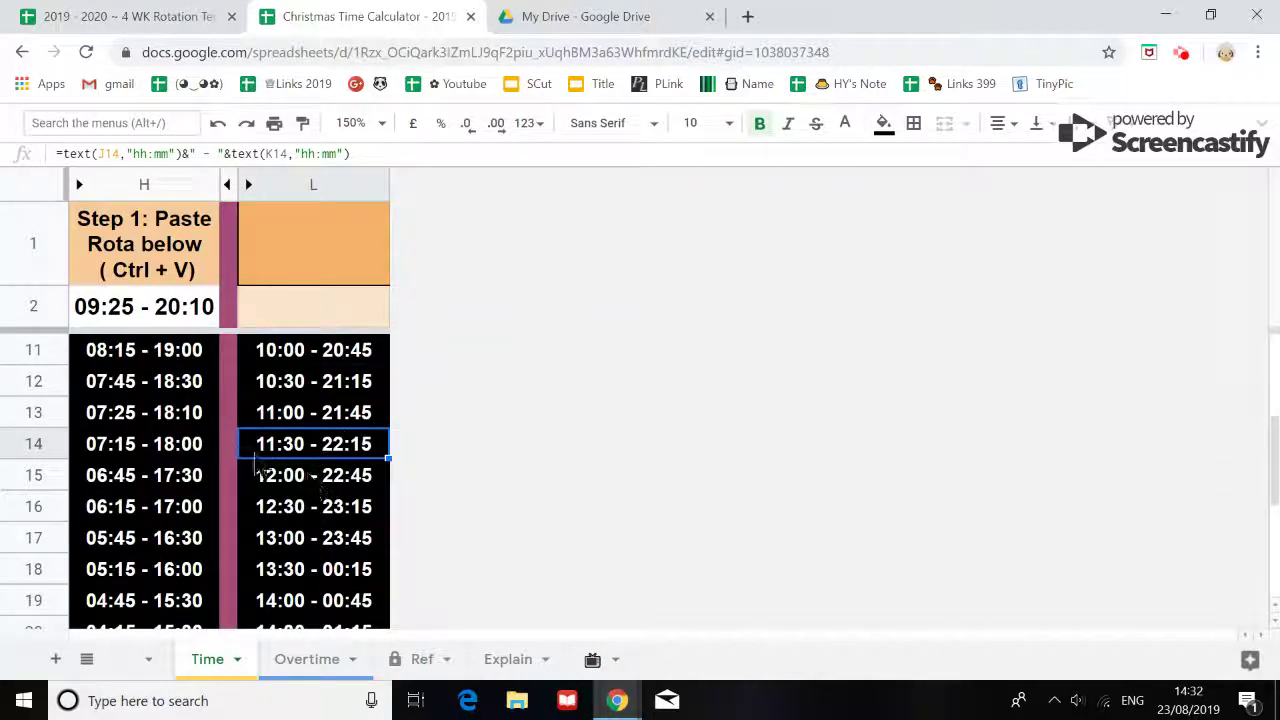
scroll(303, 483, "up", 3)
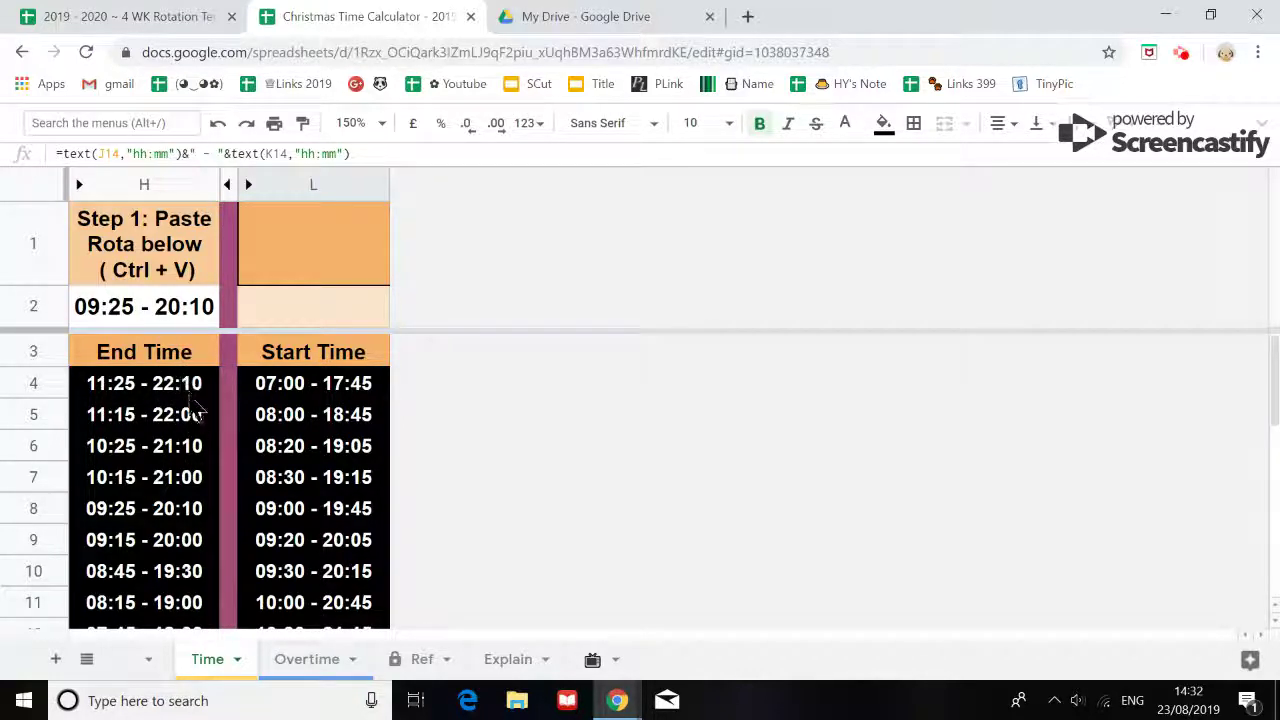
- Copy the End Time shift 11:25 - 22:10 and paste it as a value into Partner 1's 30 Nov cell in the rotation planner, checking the Close count
left_click(196, 398)
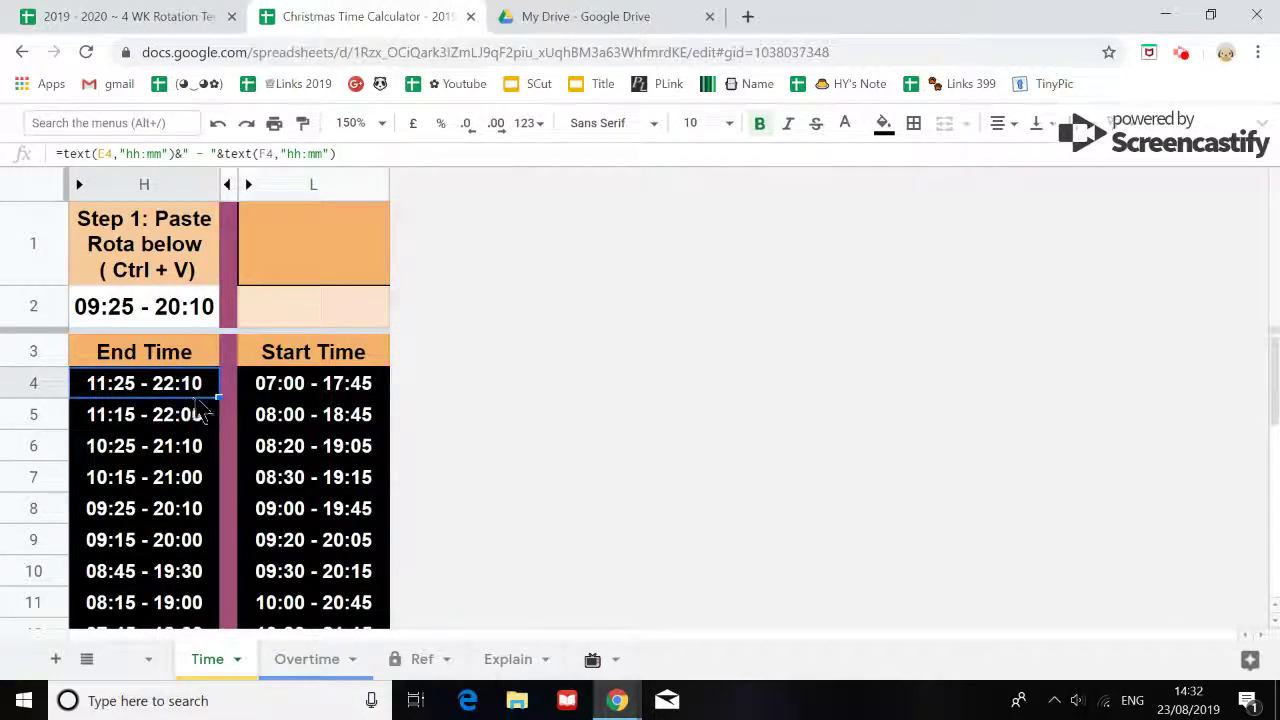
left_click(105, 18)
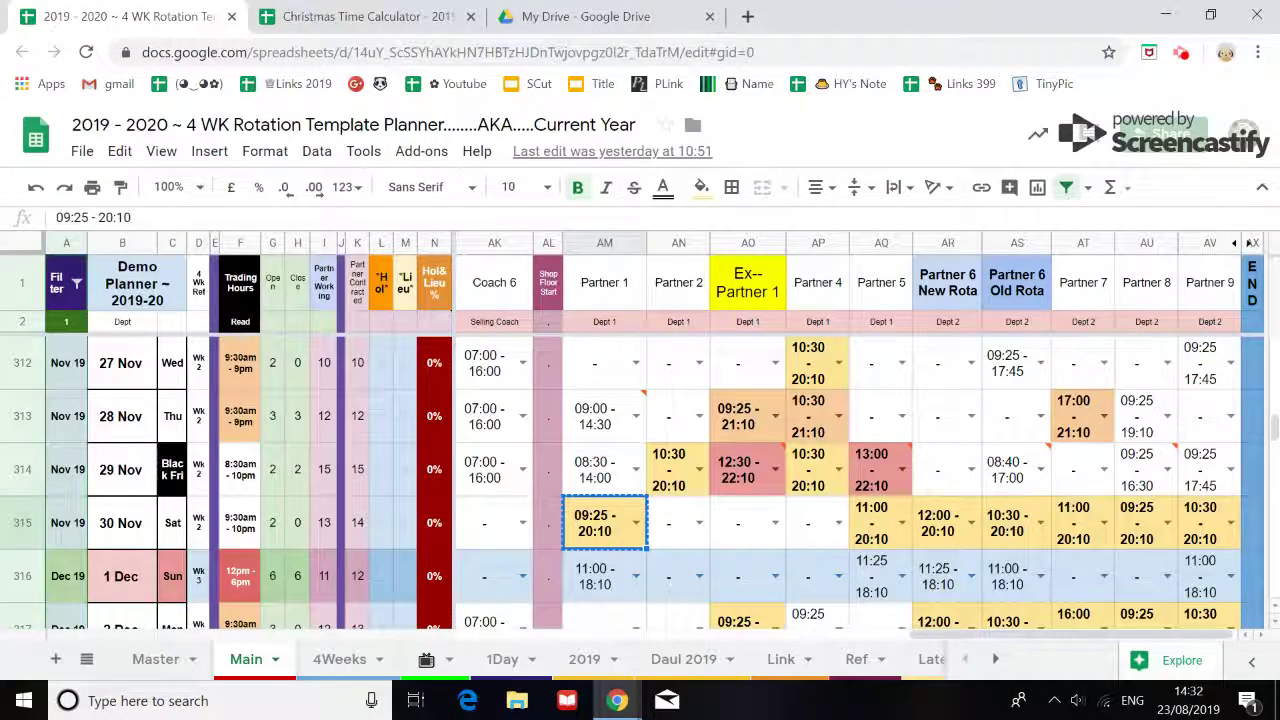
key("ctrl+v")
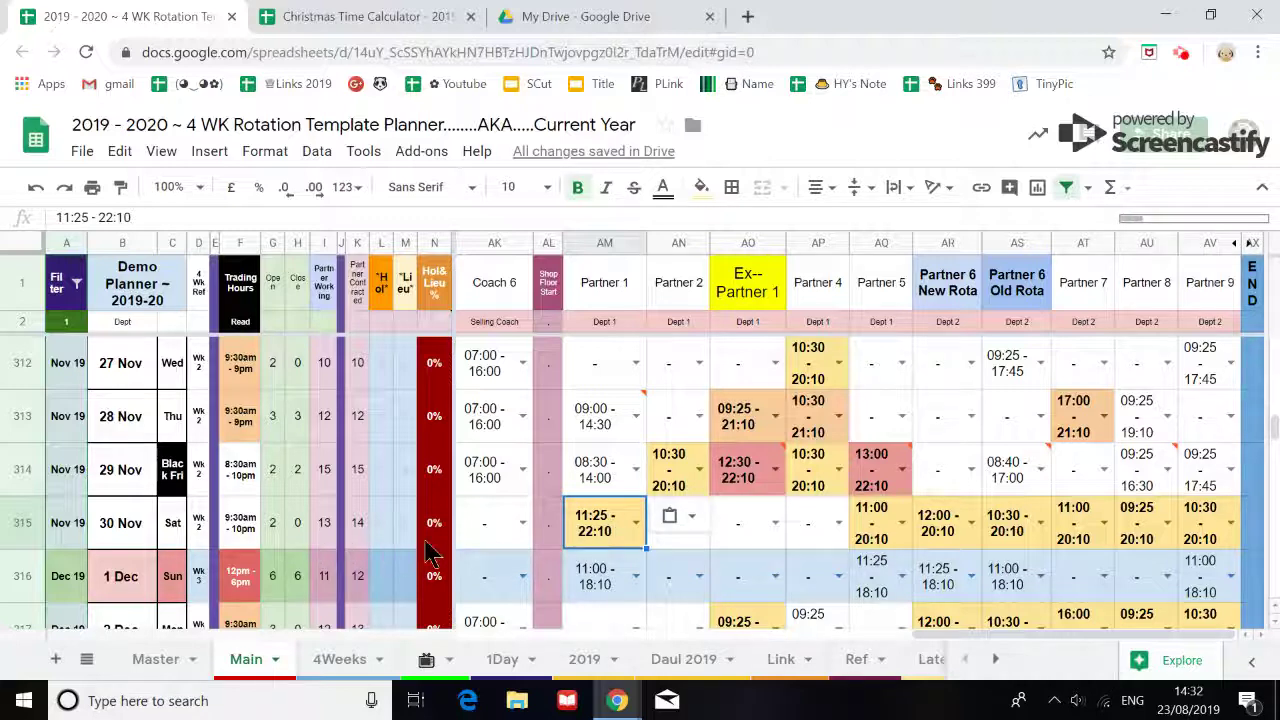
left_click(590, 535)
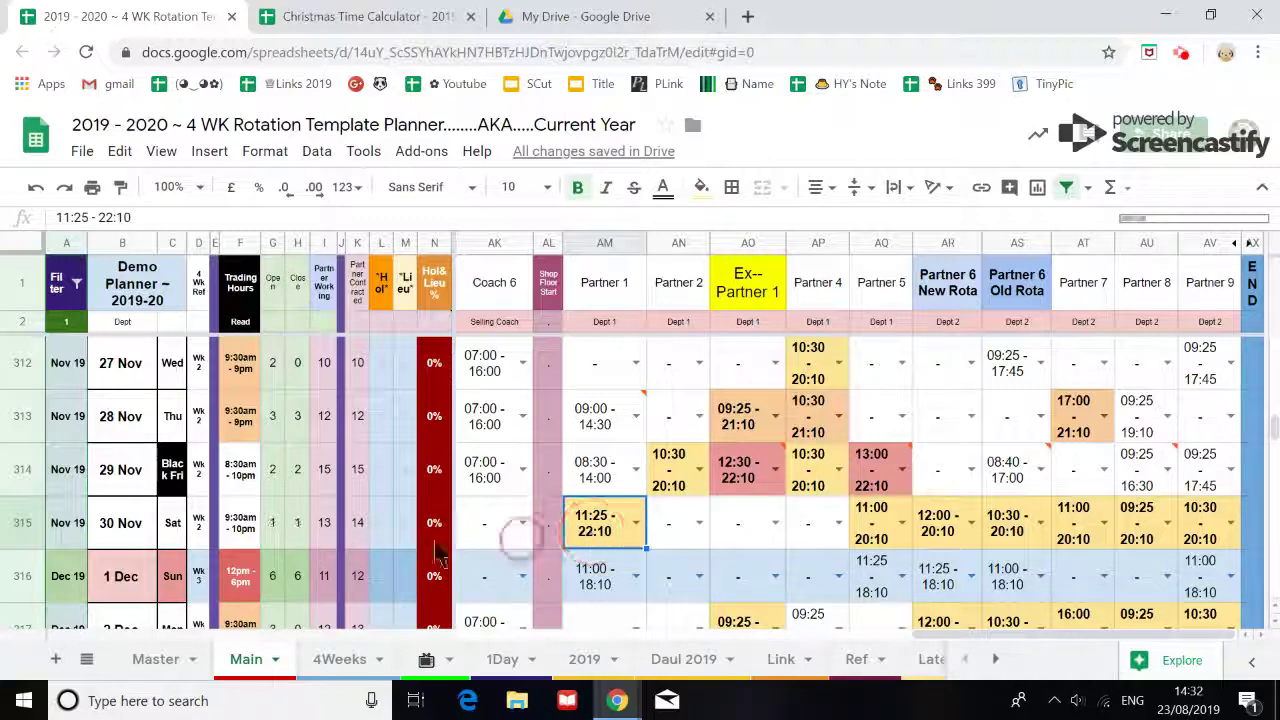
left_click(298, 525)
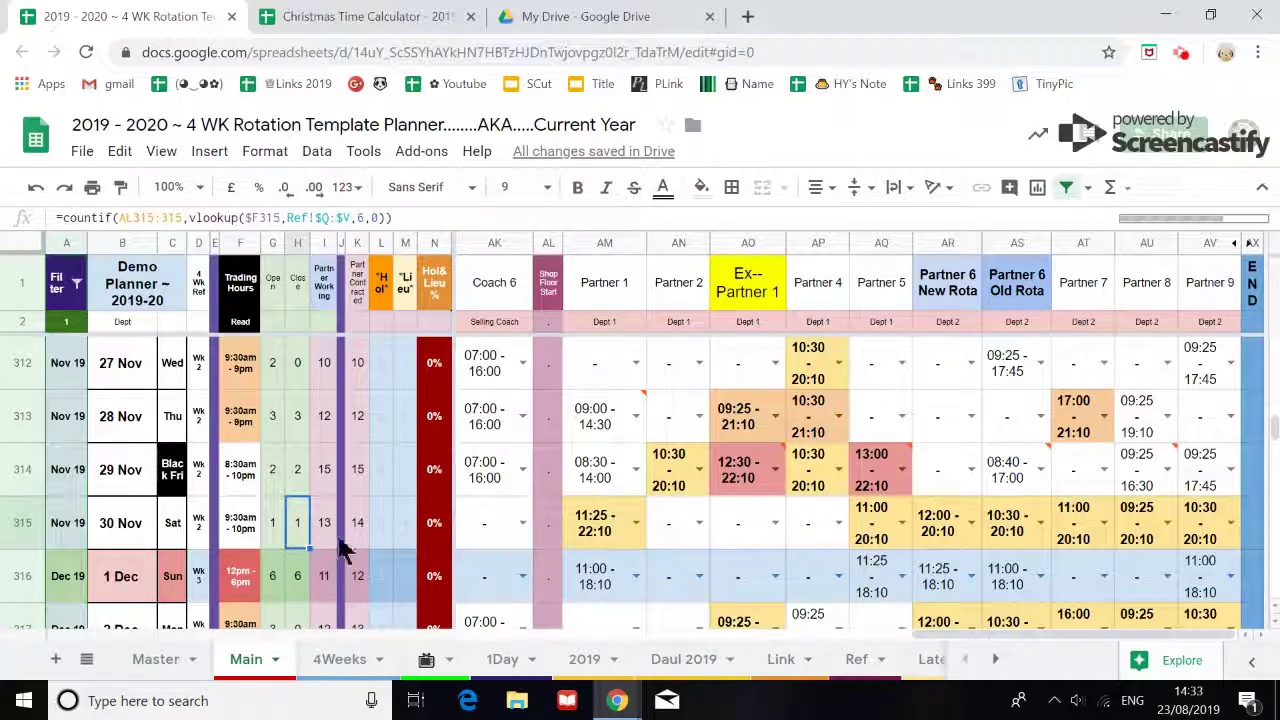
- Copy the Partner 6 New Rota shift 12:00 - 20:10 for 30 Nov and paste its value into the Christmas Time Calculator's rota cell H2
left_click(1014, 530)
left_click(940, 530)
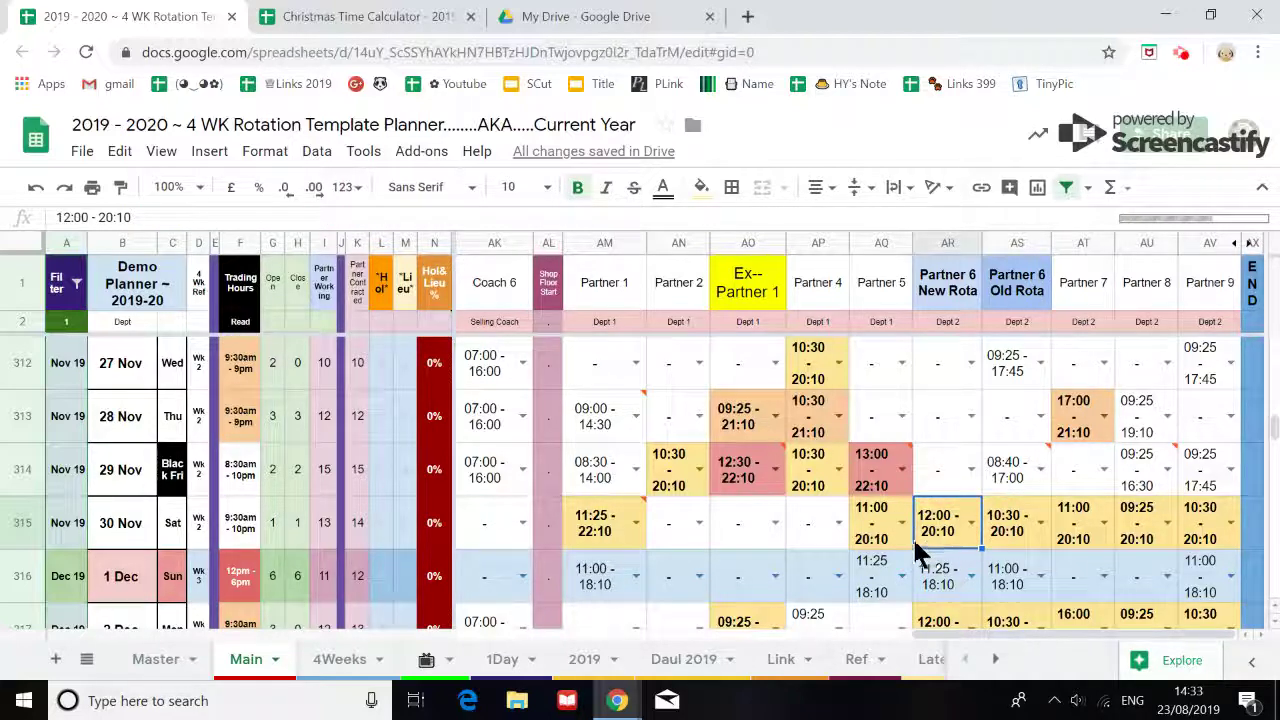
key("ctrl+c")
key("Escape")
left_click(372, 18)
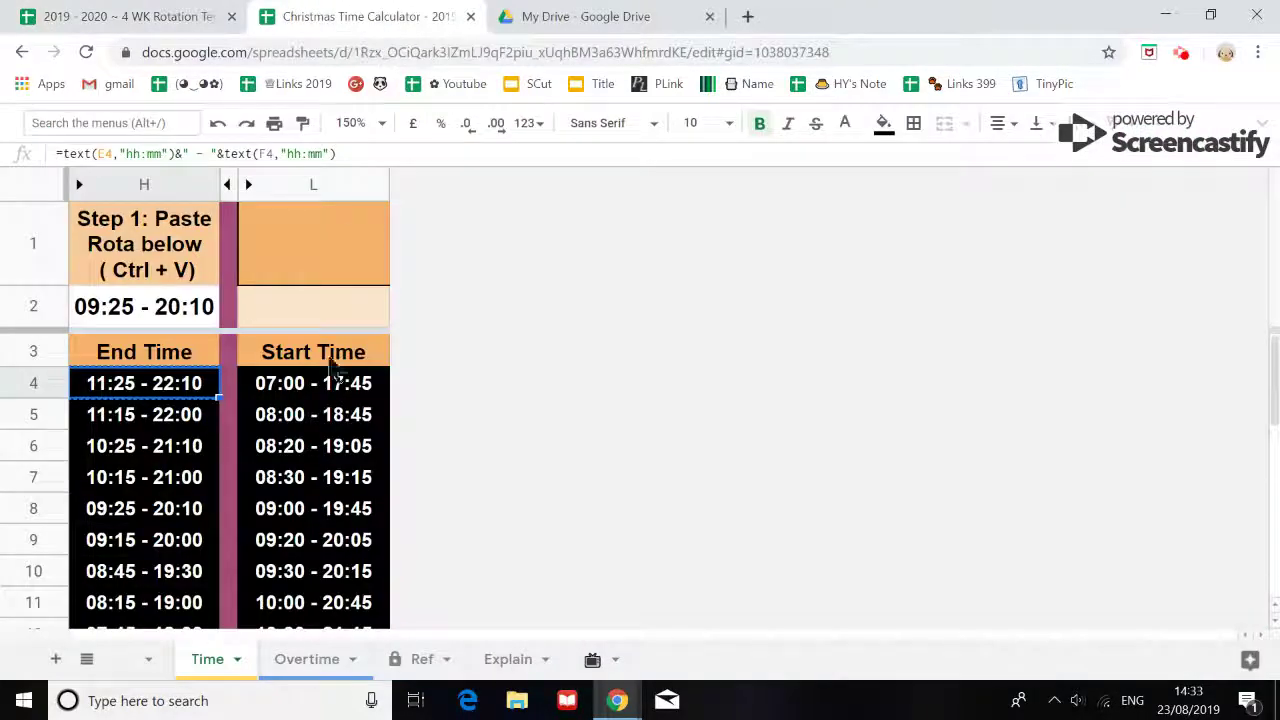
left_click(139, 312)
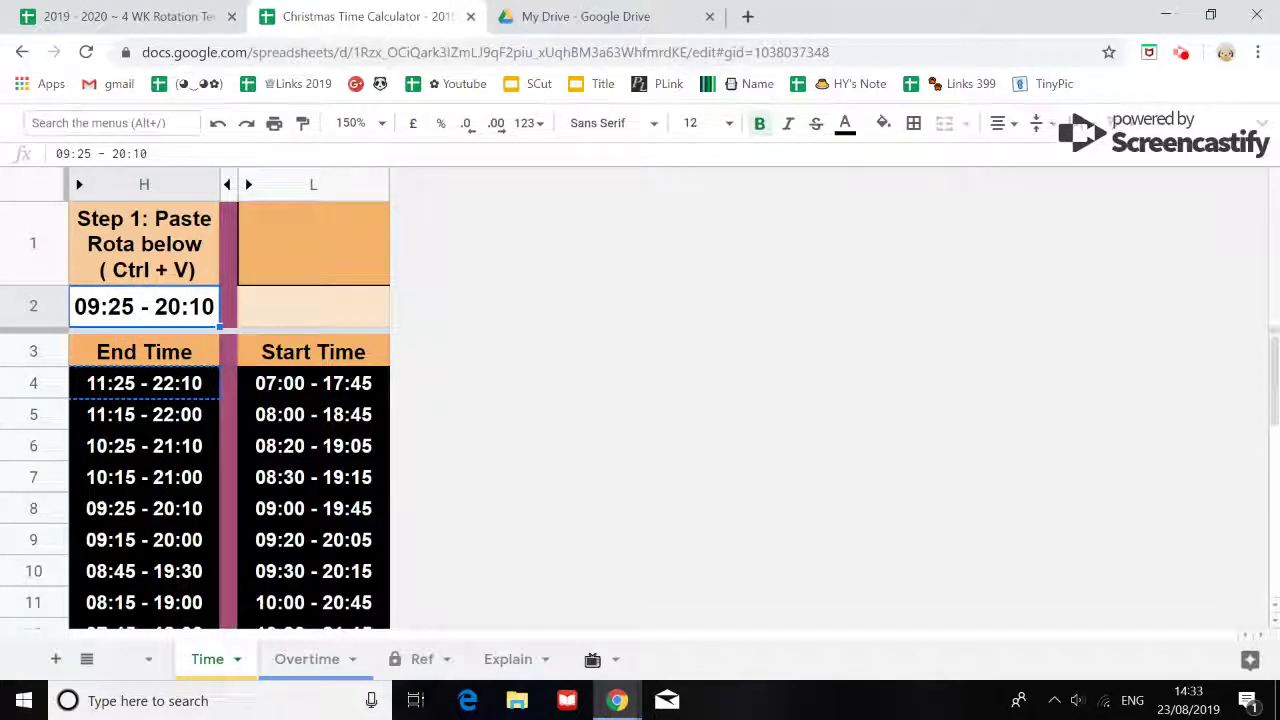
key("ctrl+v")
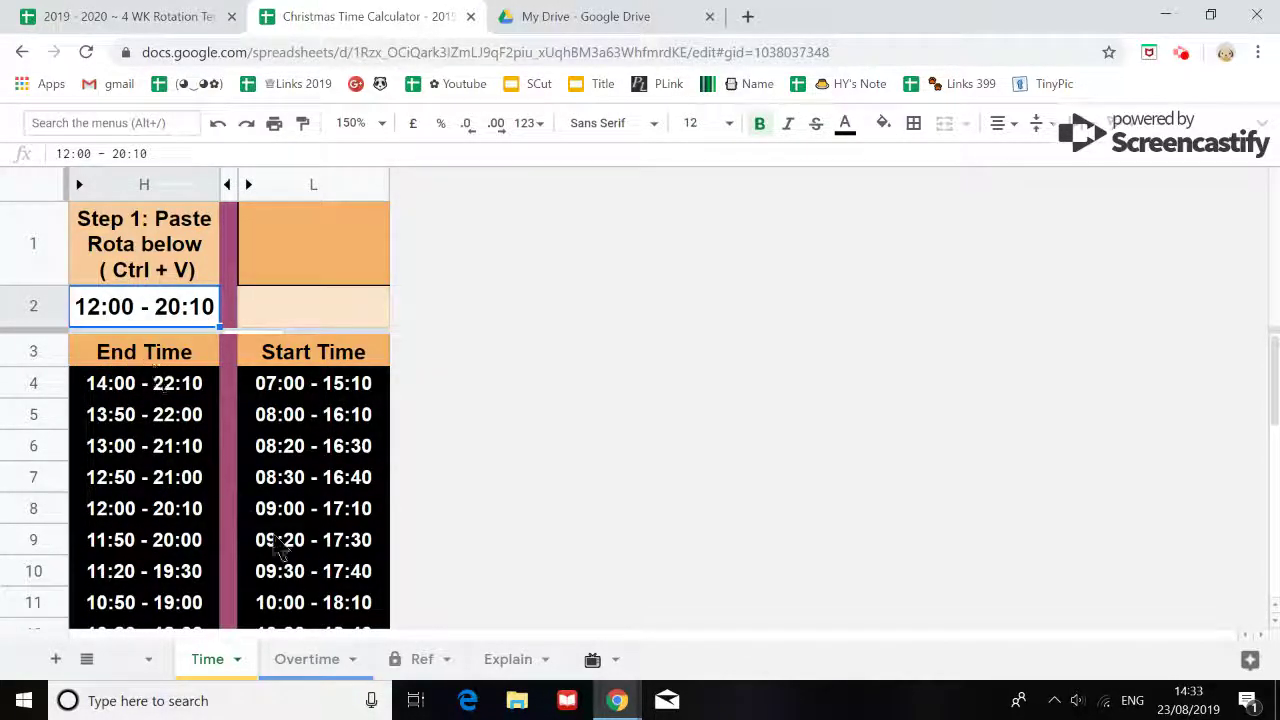
- Copy the Start Time shift 09:20 - 17:30 and paste it as a value into the planner's Partner 6 New Rota cell for 30 Nov
left_click(297, 584)
scroll(270, 575, "down", 1)
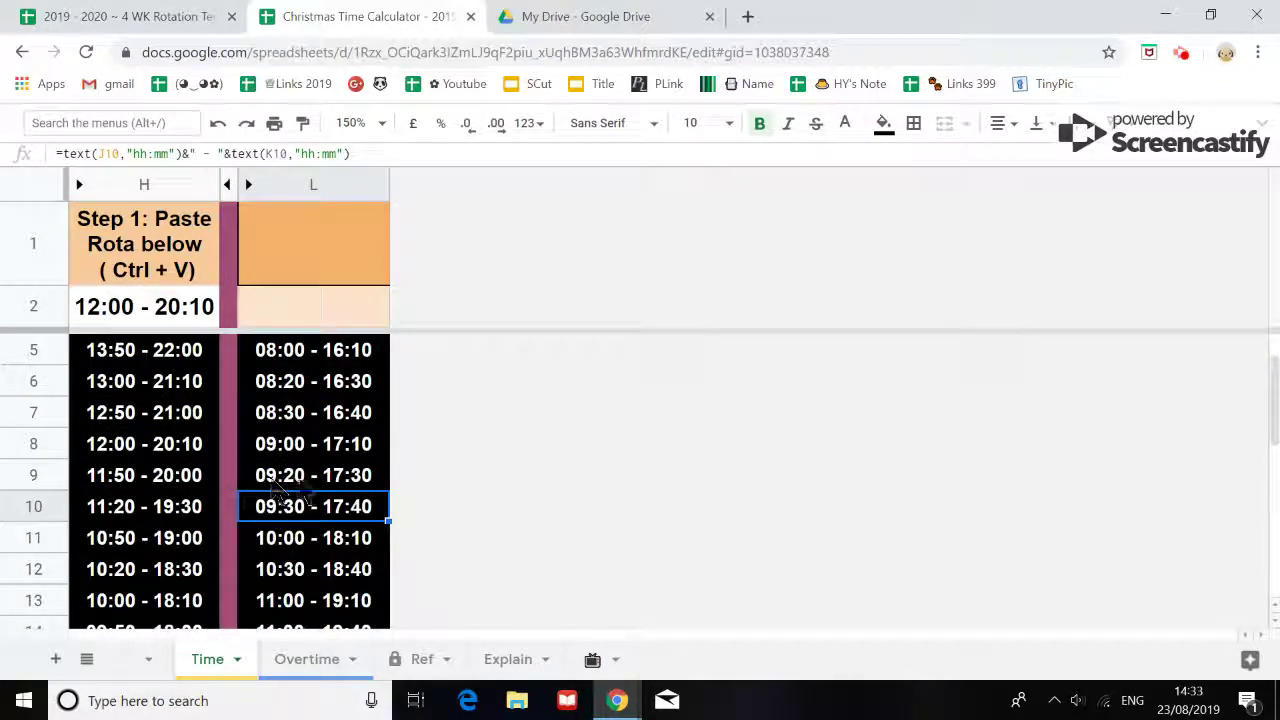
left_click(284, 484)
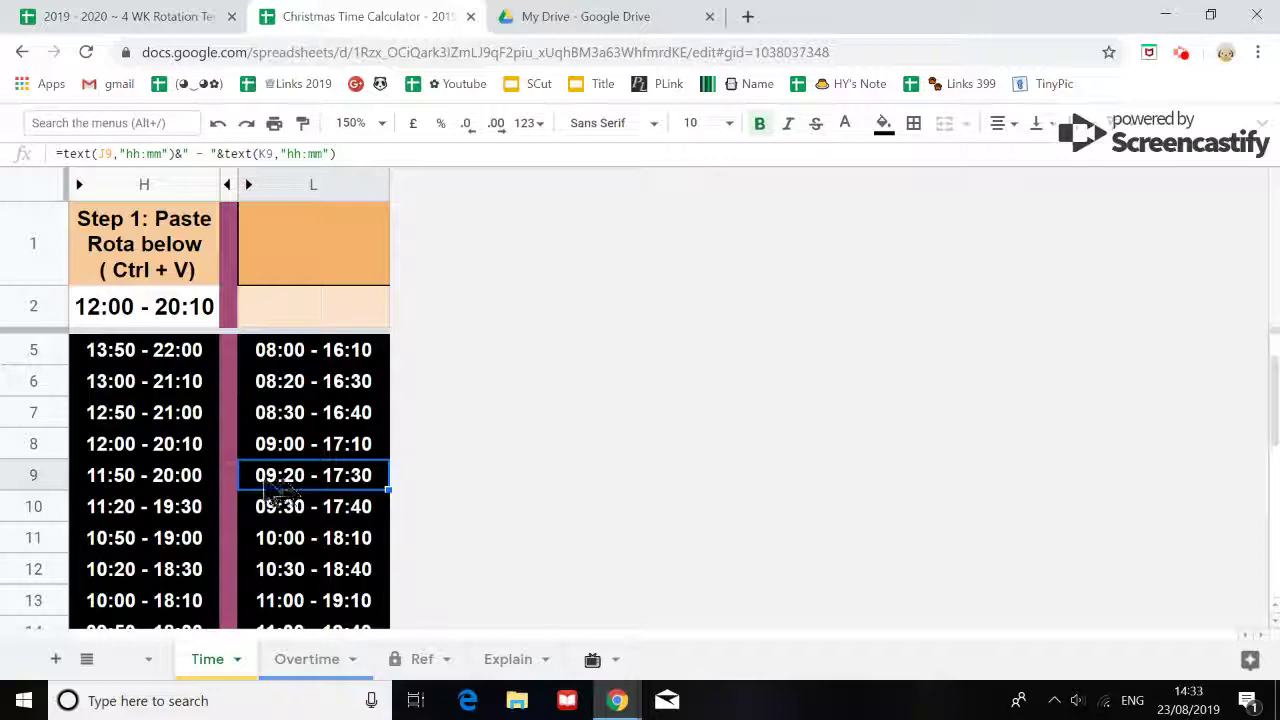
key("ctrl+c")
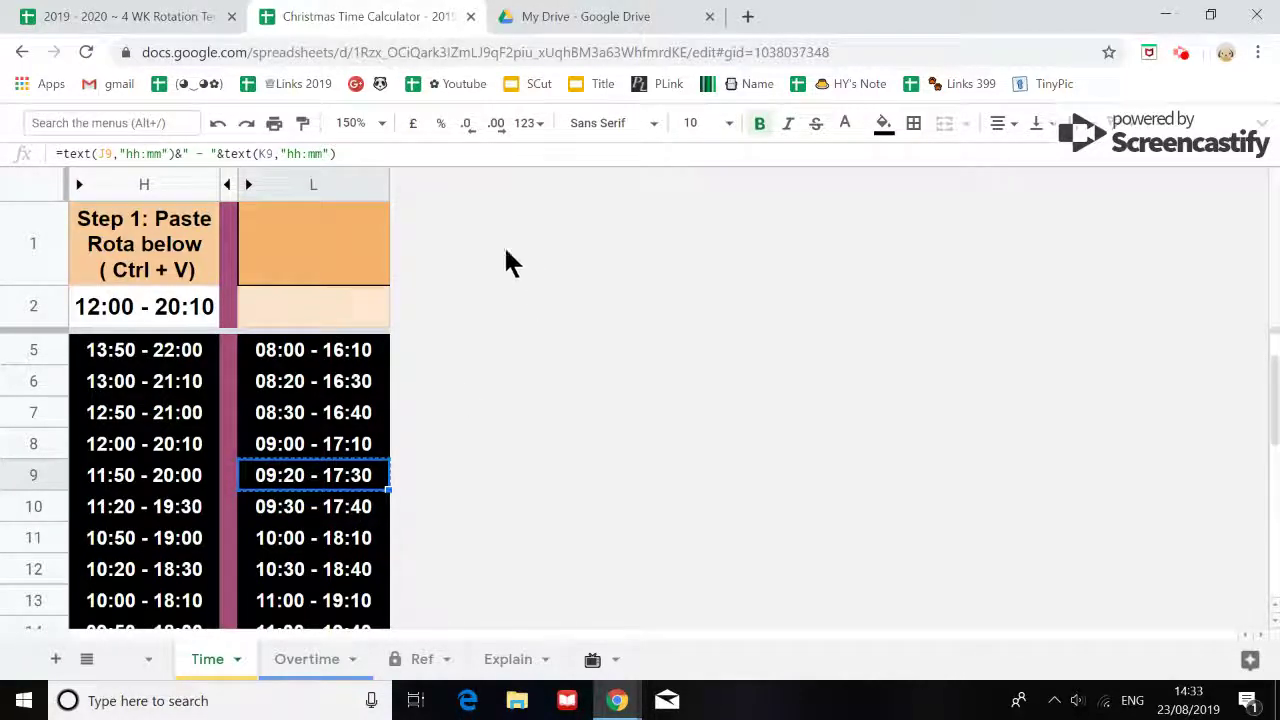
left_click(113, 22)
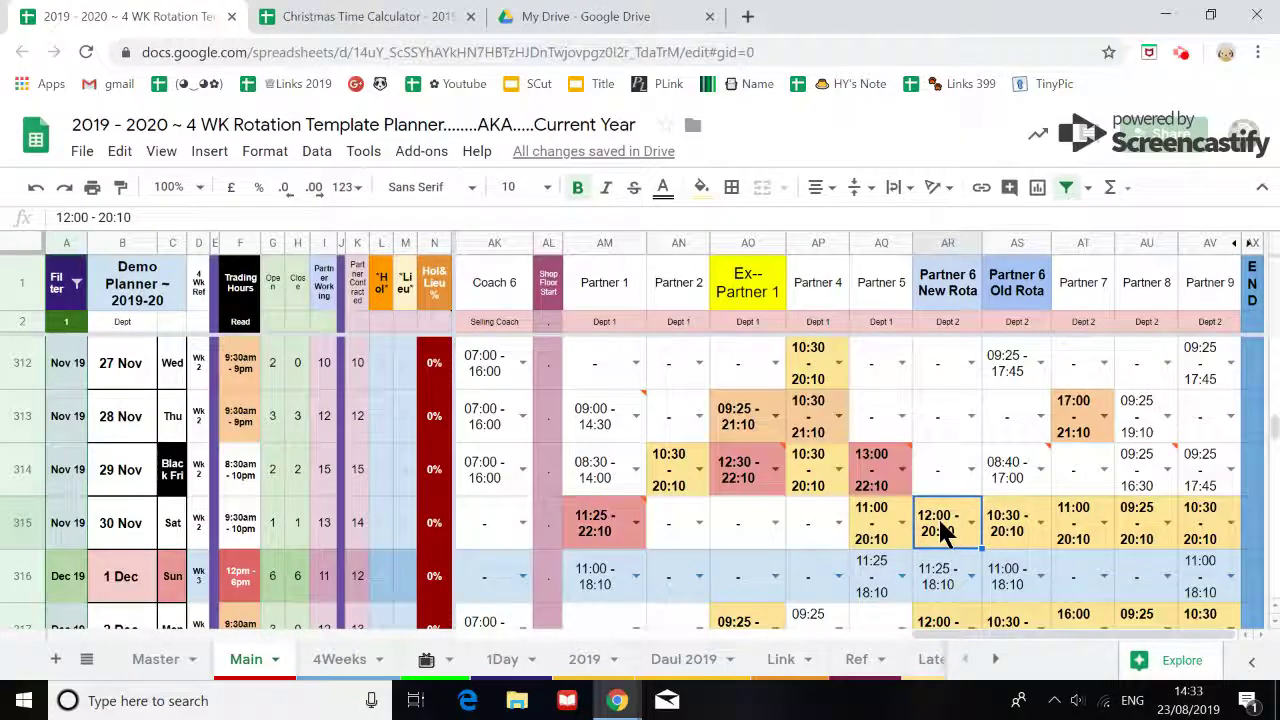
key("ctrl+v")
left_click(766, 537)
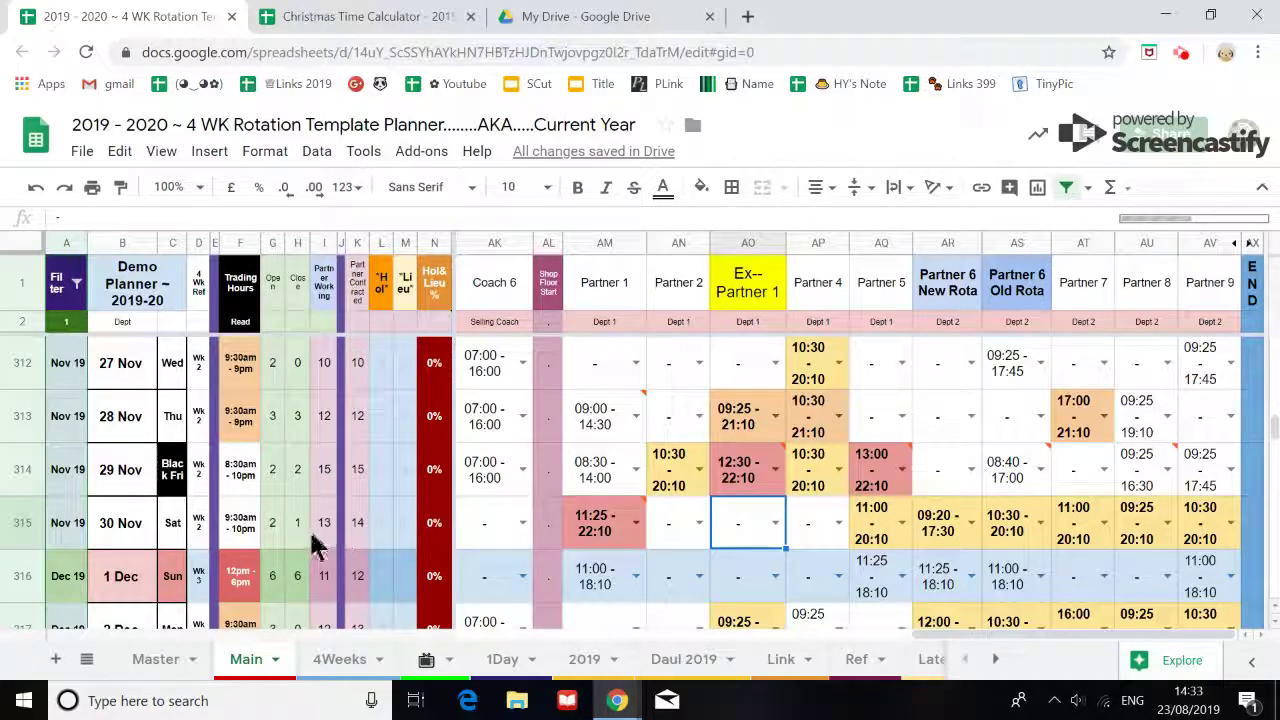
- Copy the Partner 6 Old Rota shift 10:30 - 20:10 for 30 Nov and paste its value into the Christmas Time Calculator's rota cell H2
left_click(1016, 532)
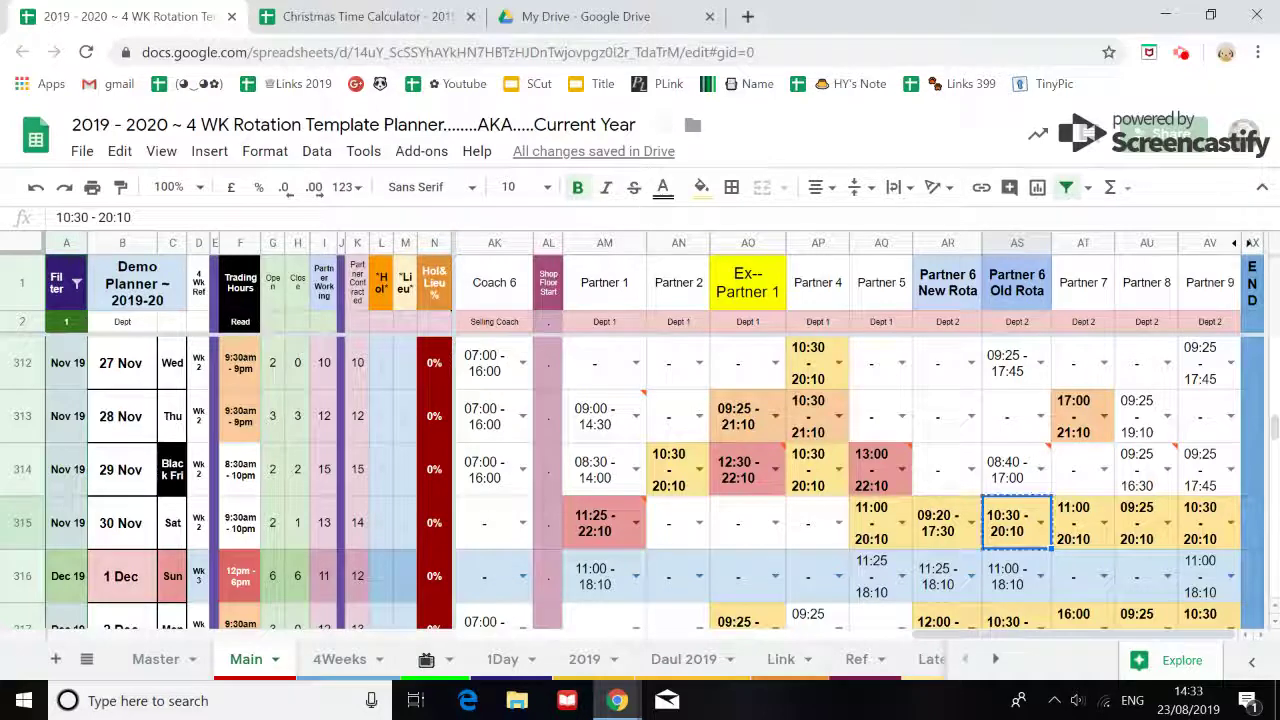
left_click(368, 20)
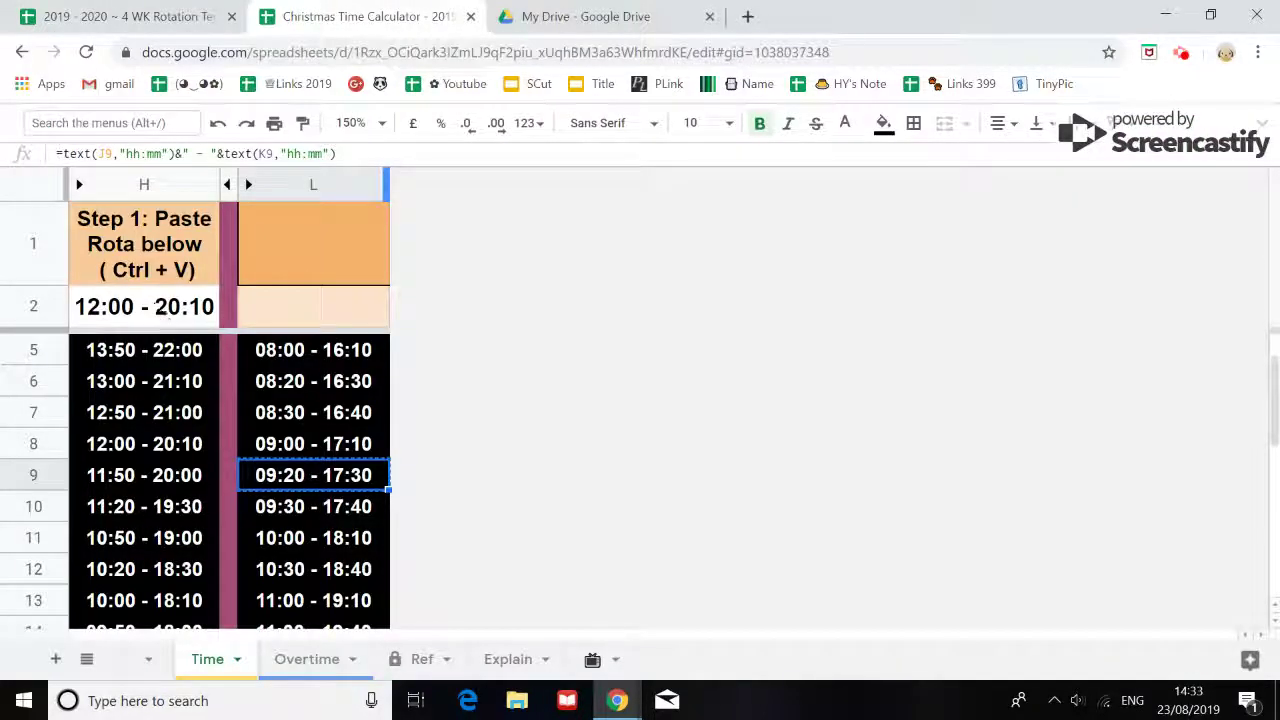
left_click(160, 310)
key("ctrl+v")
- Copy the End Time shift 12:30 - 22:10 and paste it as a value into the planner's Partner 6 Old Rota cell for 30 Nov
left_click(178, 362)
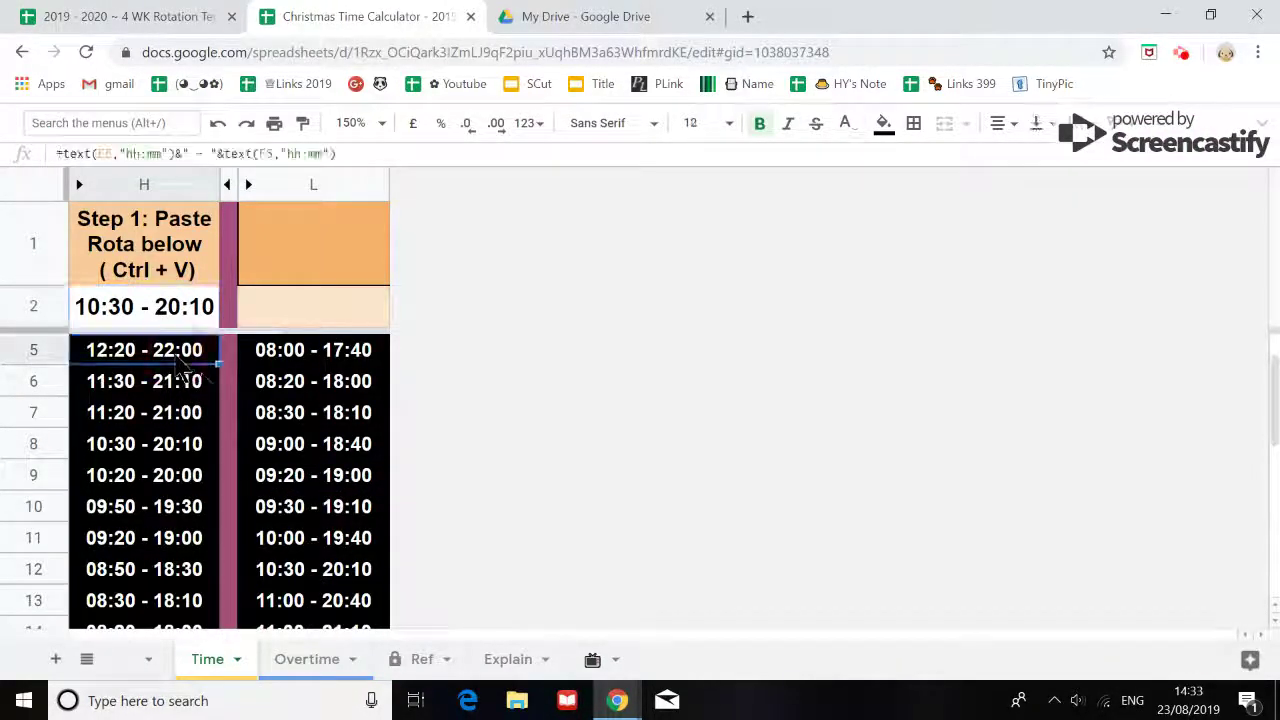
scroll(183, 372, "up", 1)
left_click(176, 388)
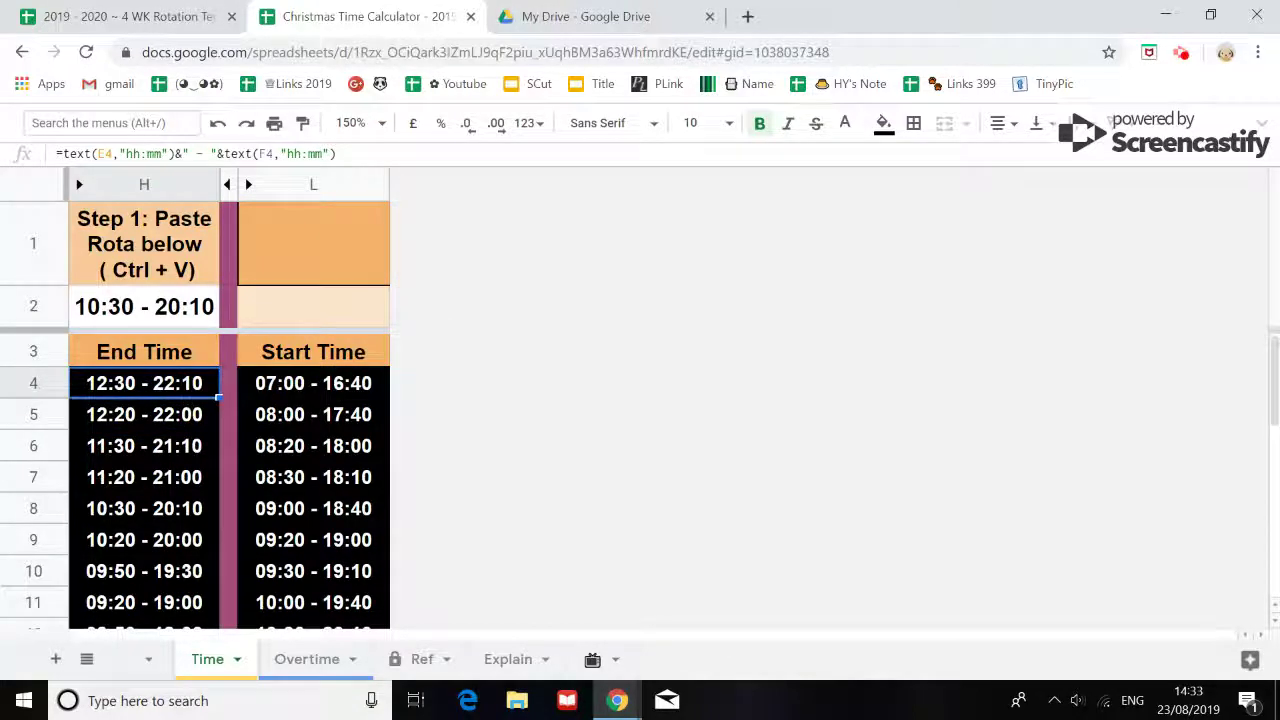
left_click(149, 14)
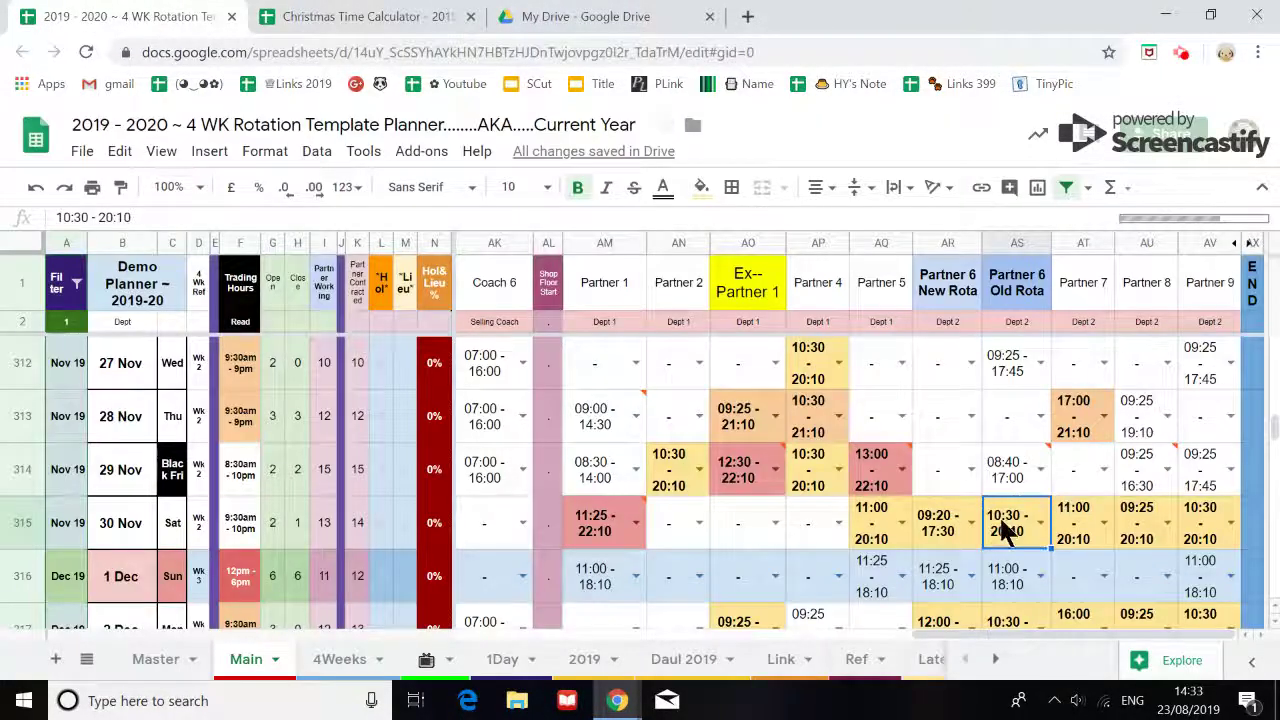
key("ctrl+v")
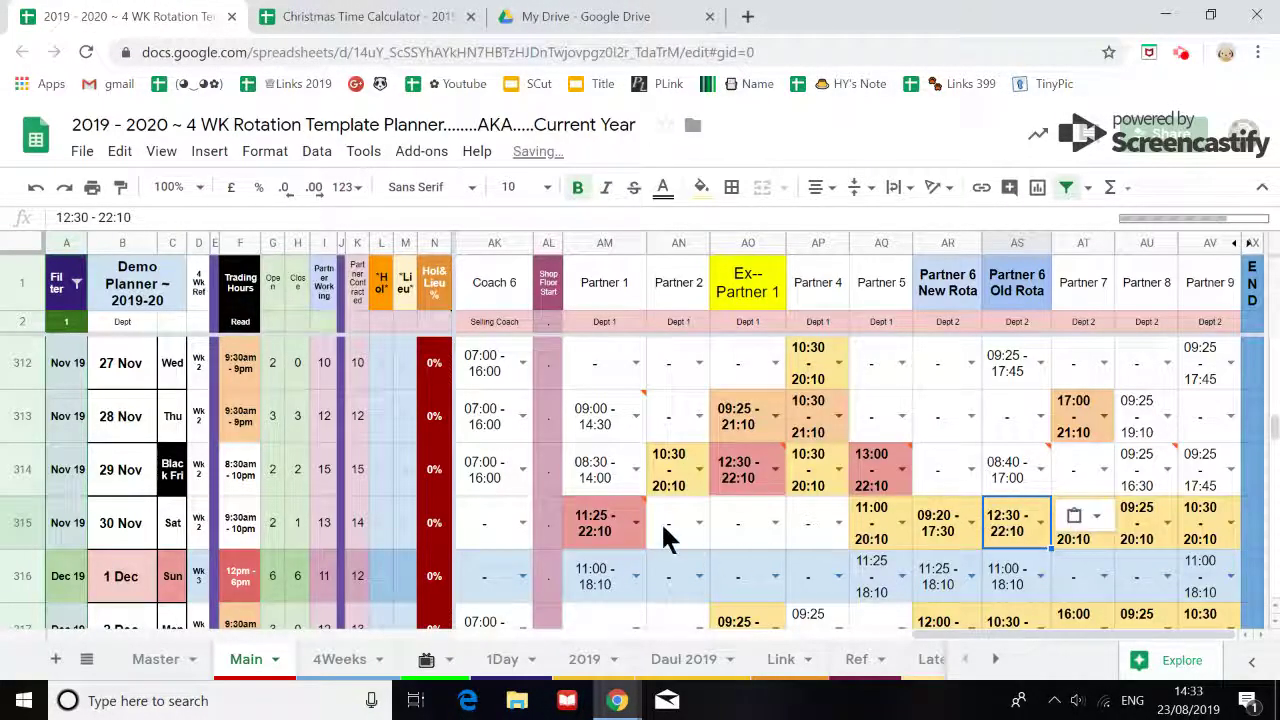
left_click(663, 528)
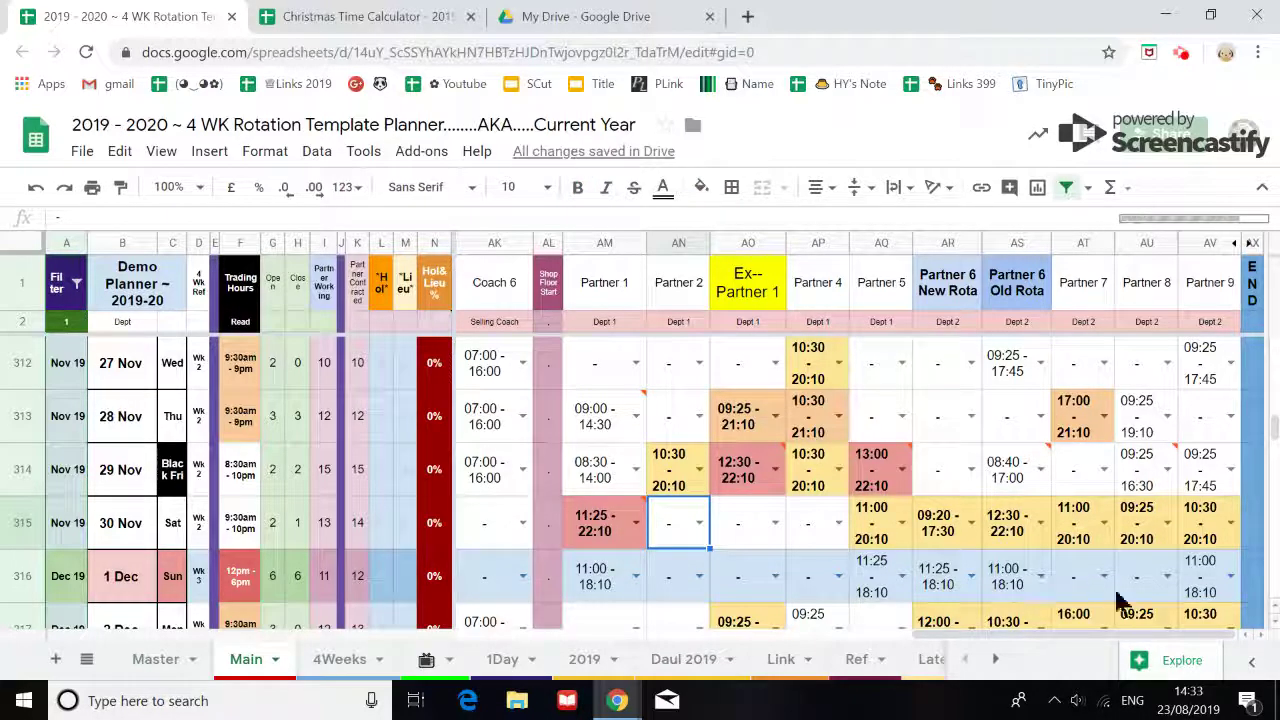
- Copy Partner 7's 30 Nov shift 11:00 - 20:10 and paste its value into cell B2 of the Christmas Time Calculator's Overtime sheet
left_click(1071, 535)
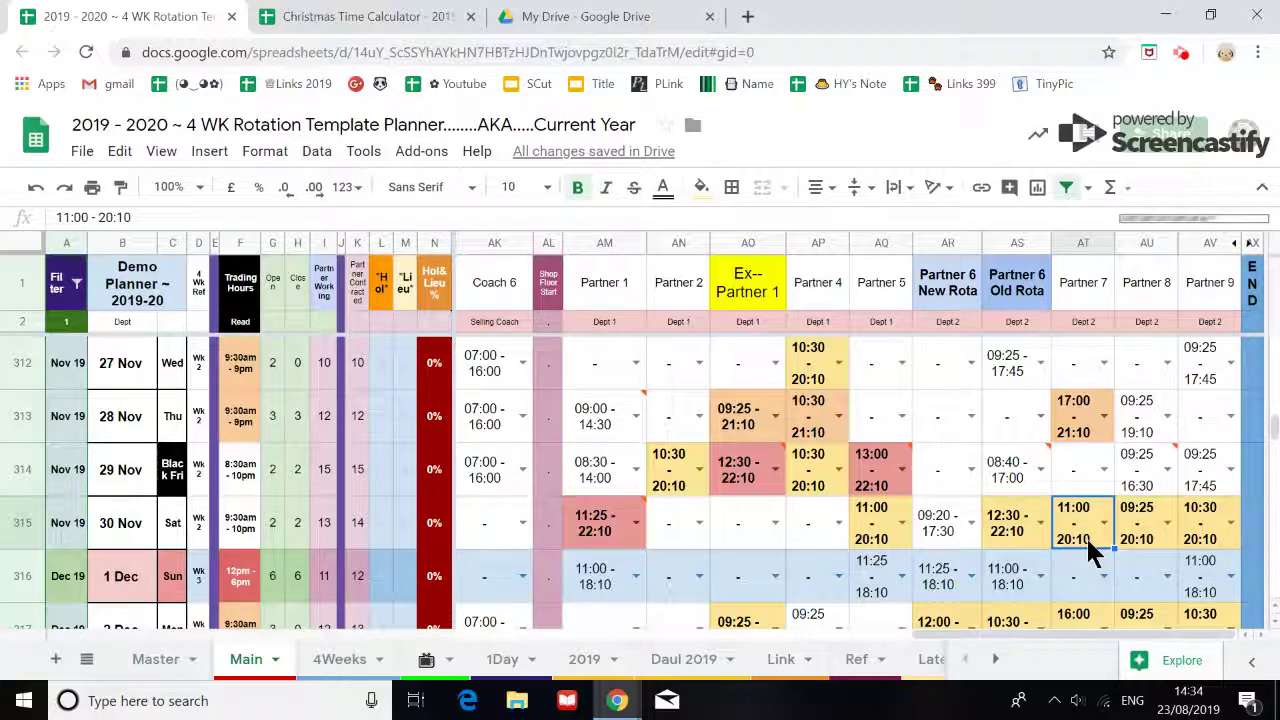
left_click(370, 17)
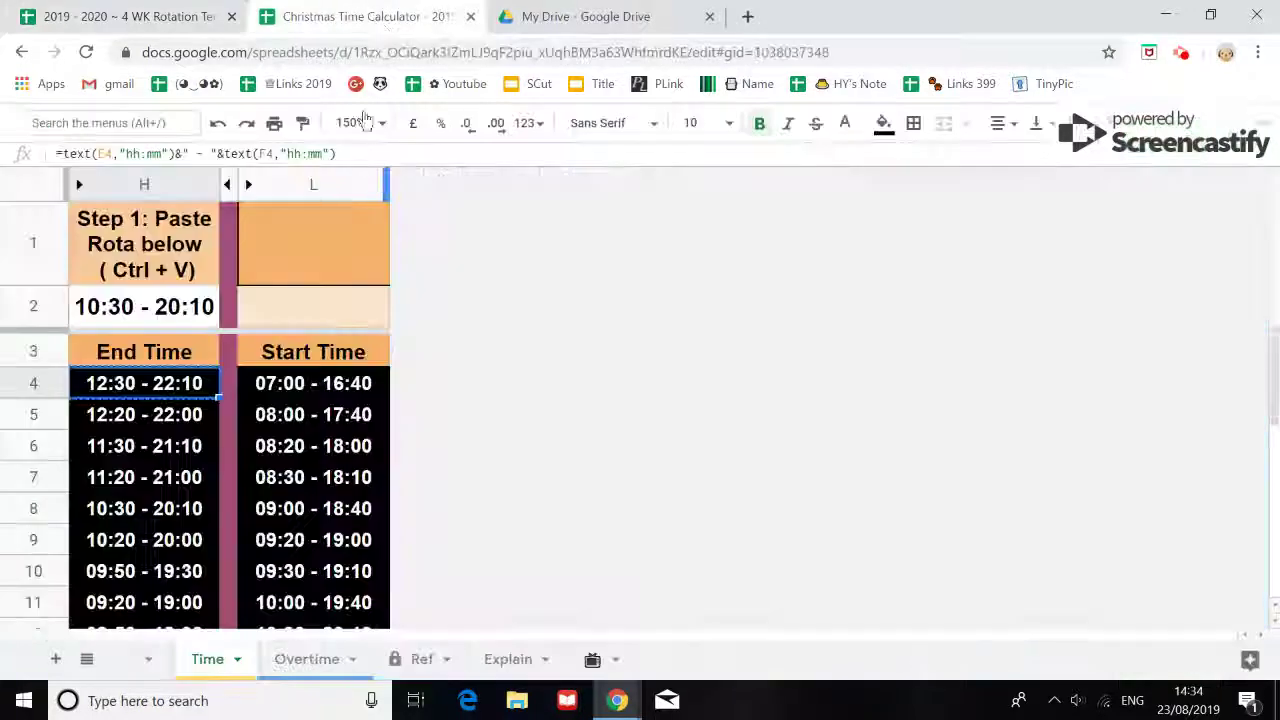
left_click(315, 661)
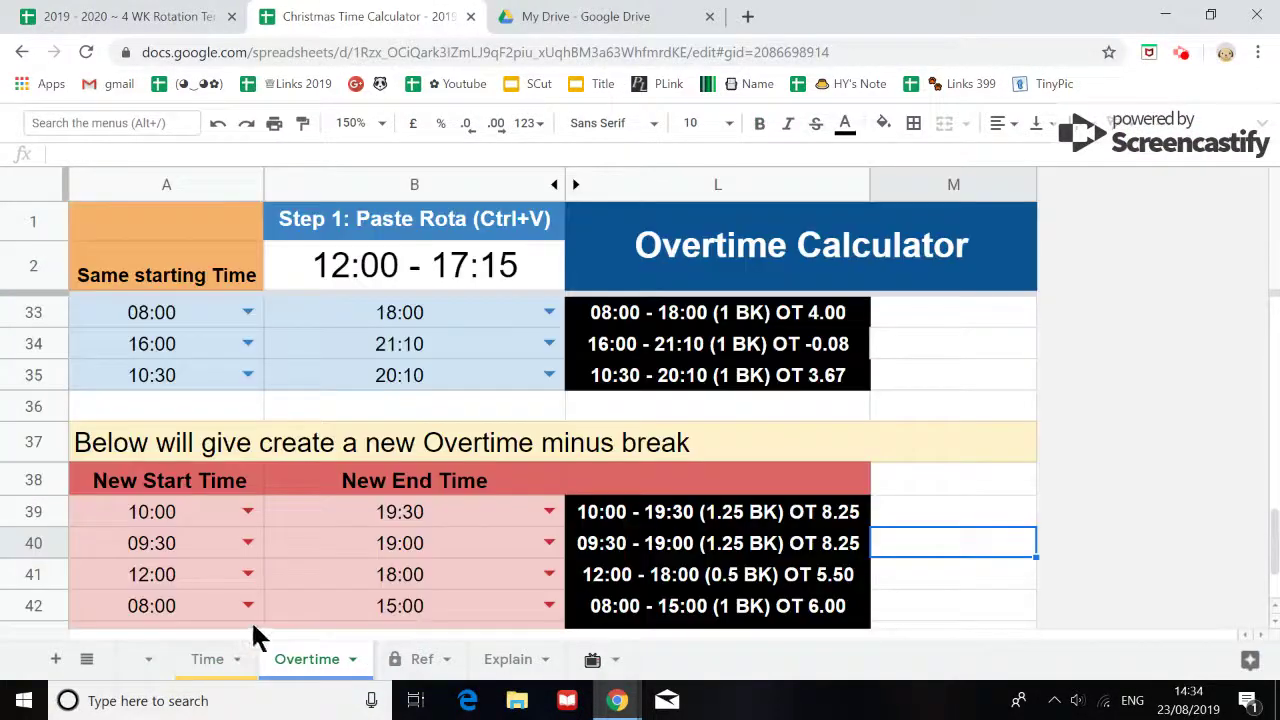
left_click(458, 270)
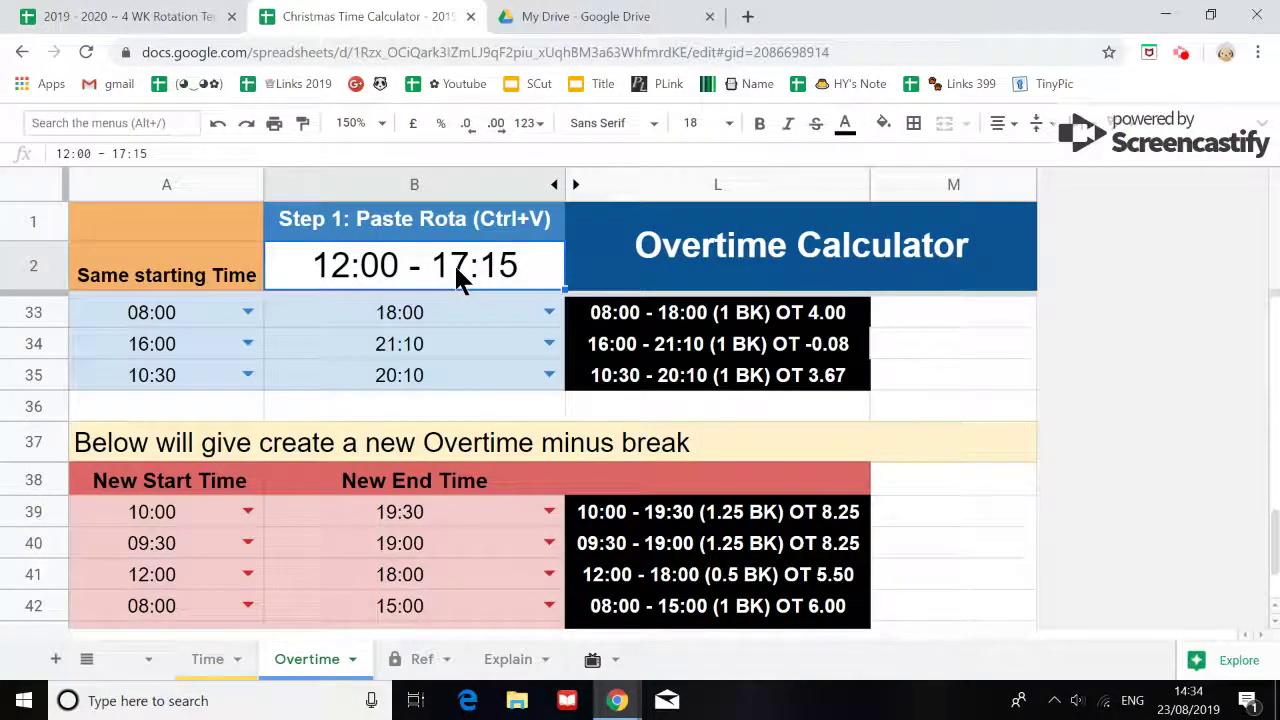
key("ctrl+v")
- Examine the overtime options listed for the same starting time and the same ending time on the Overtime sheet
scroll(447, 317, "up", 5)
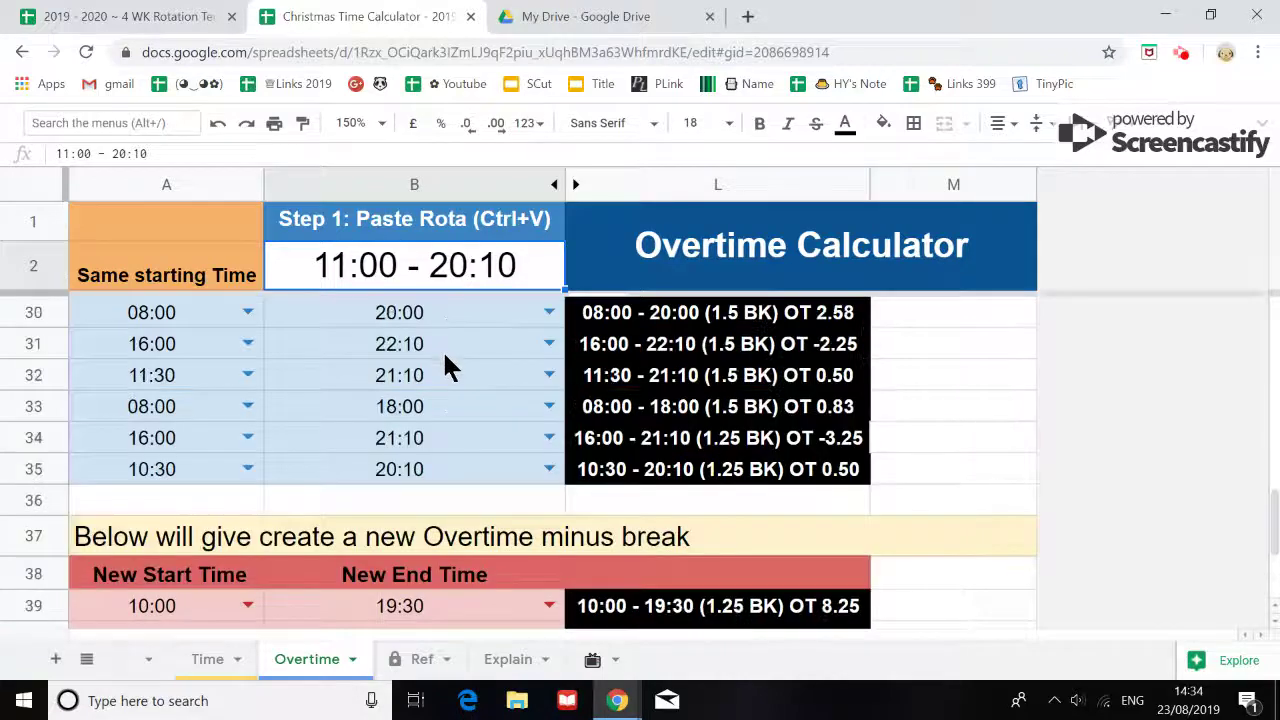
scroll(438, 345, "up", 8)
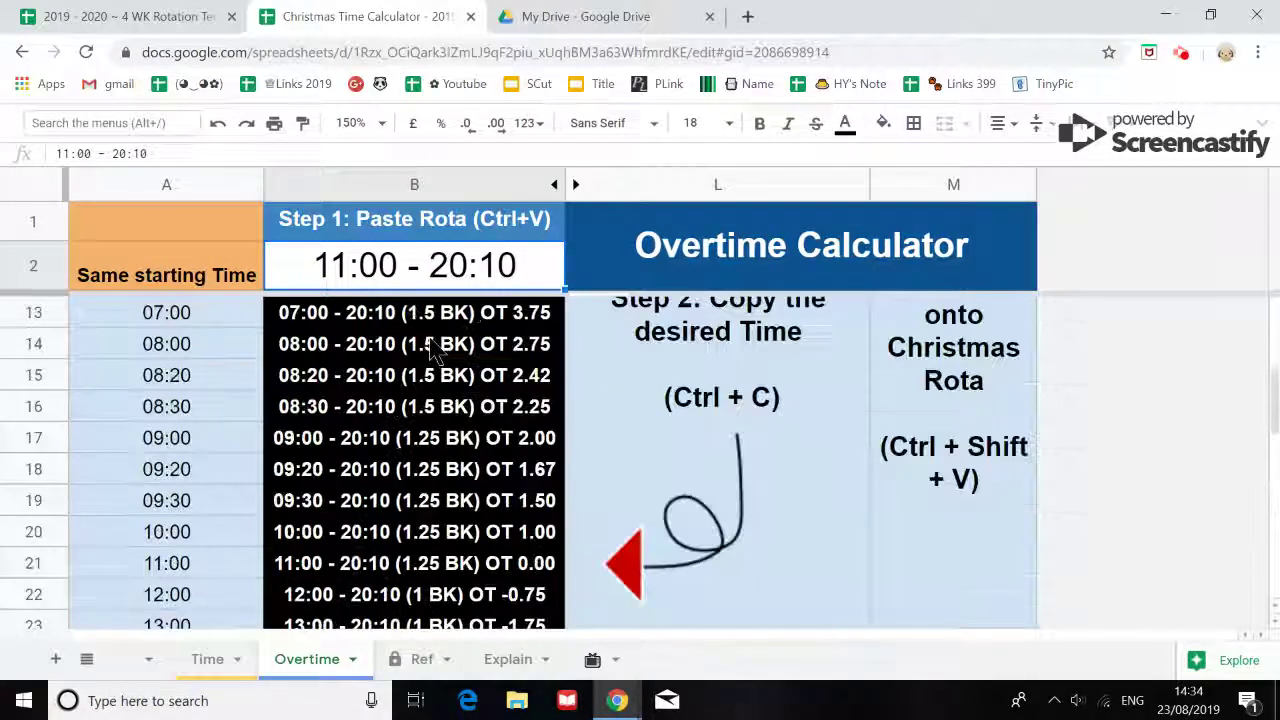
left_click(349, 123)
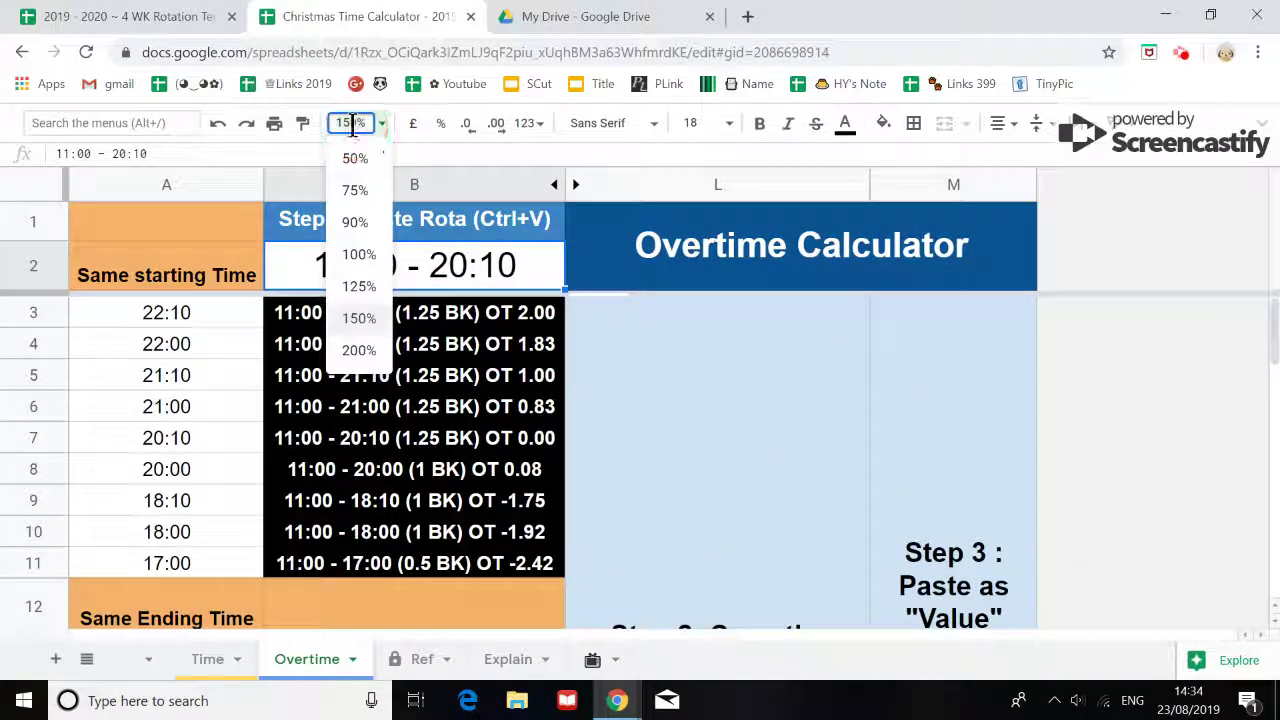
left_click(806, 351)
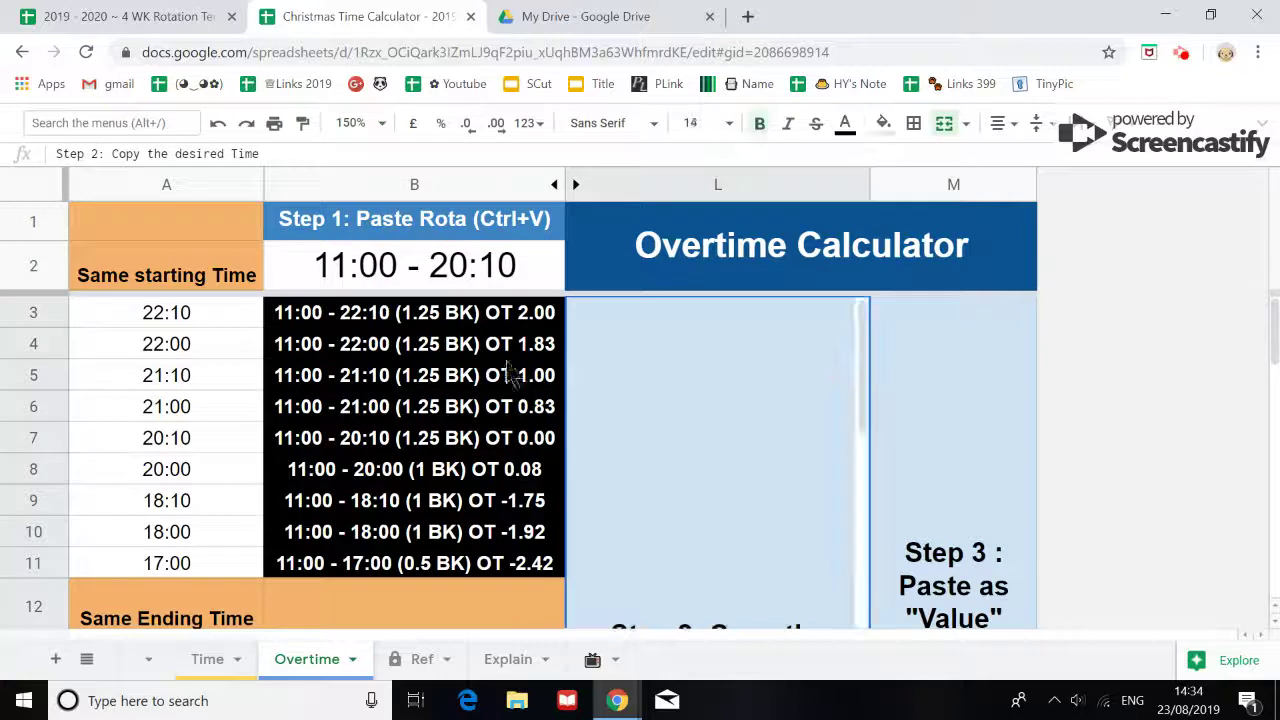
left_click(389, 275)
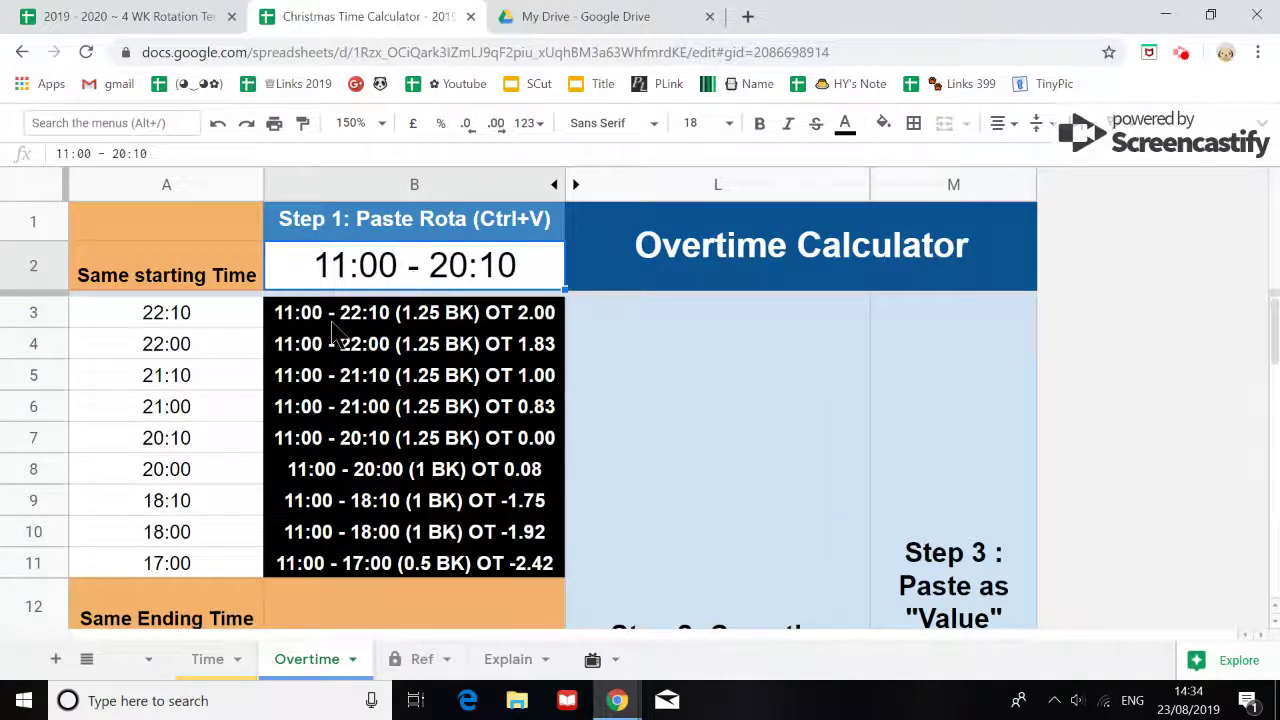
scroll(352, 325, "down", 1)
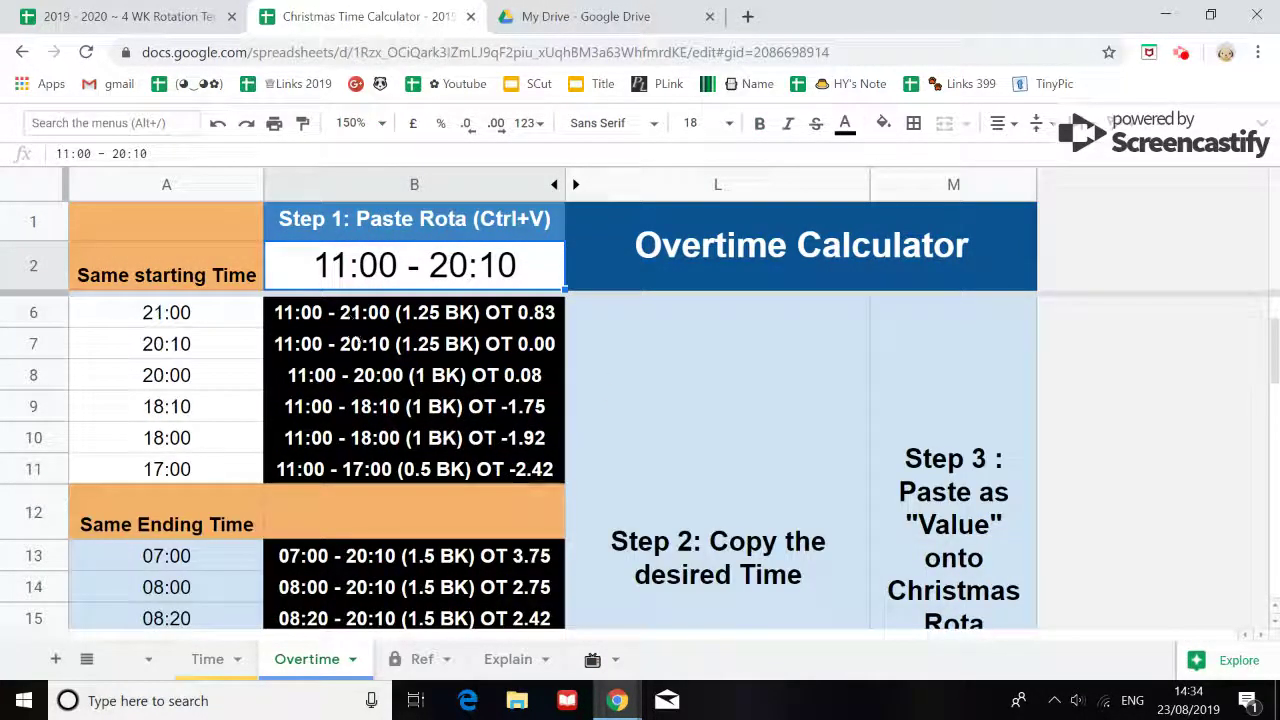
- Copy the same-ending-time overtime option starting at 09:20 and paste its value into the planner's Partner 7 cell for 30 Nov
scroll(394, 290, "down", 1)
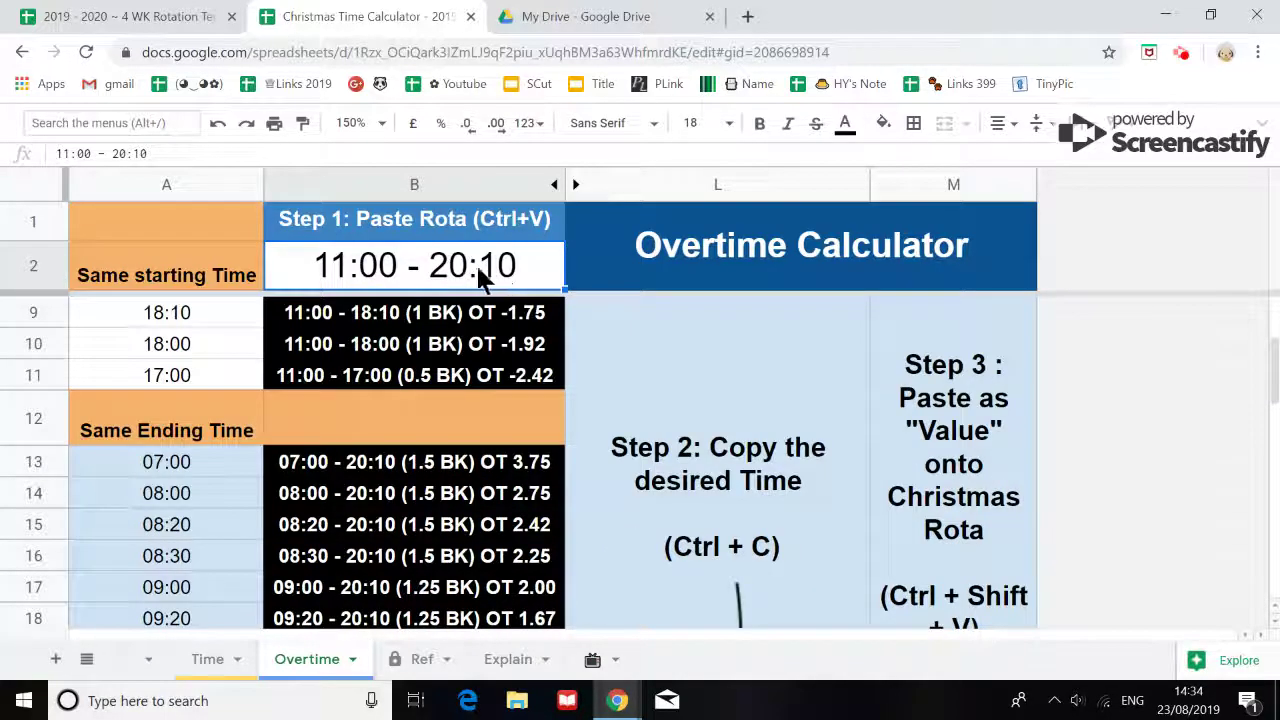
scroll(367, 450, "down", 1)
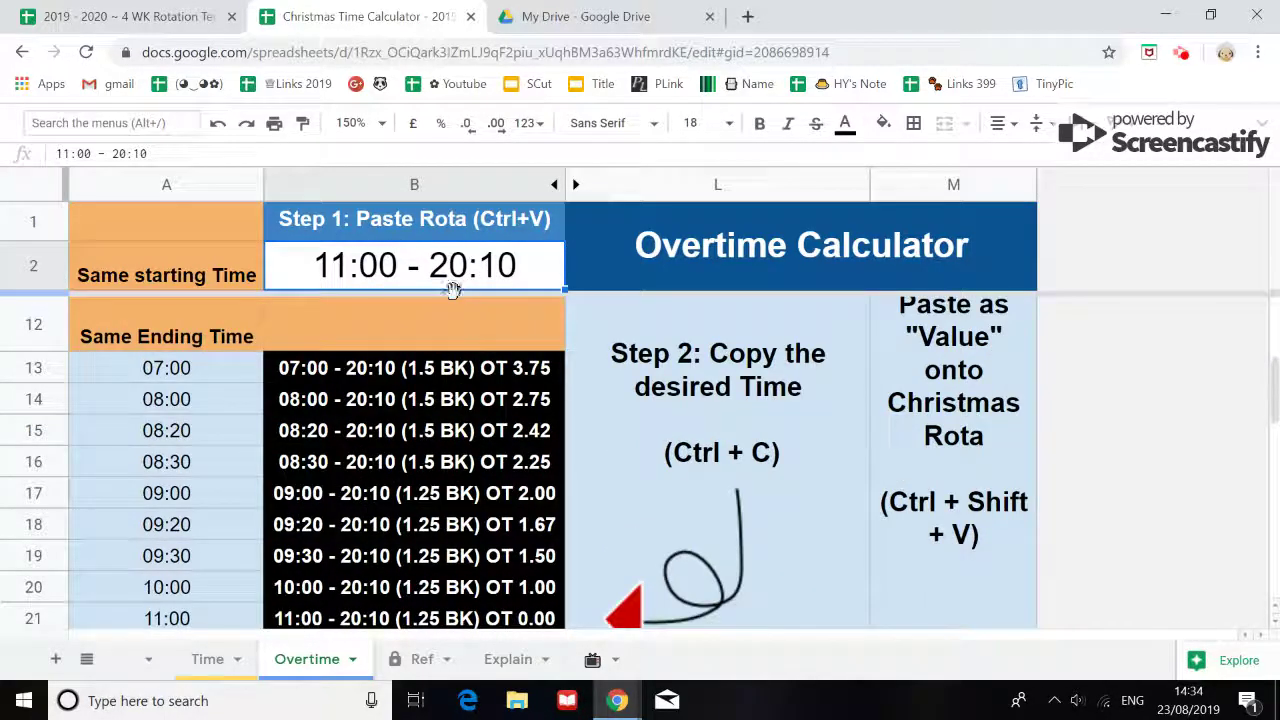
left_click(333, 503)
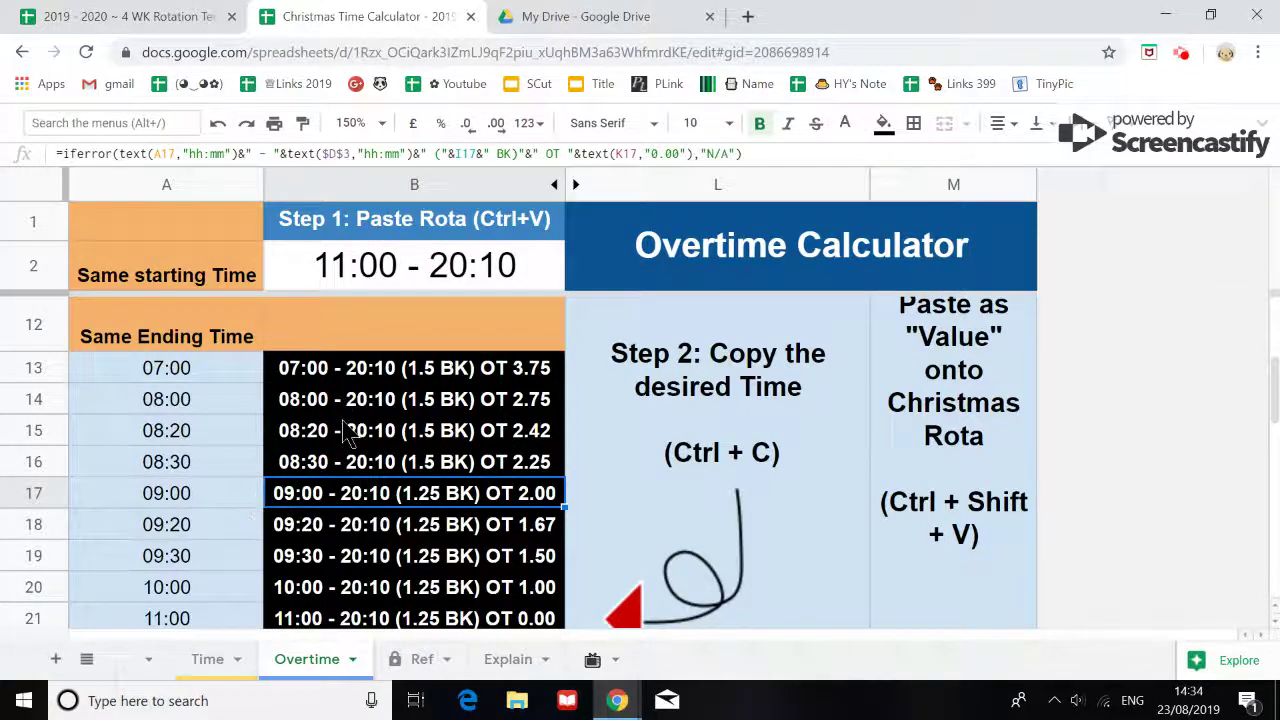
left_click(345, 527)
scroll(370, 520, "down", 1)
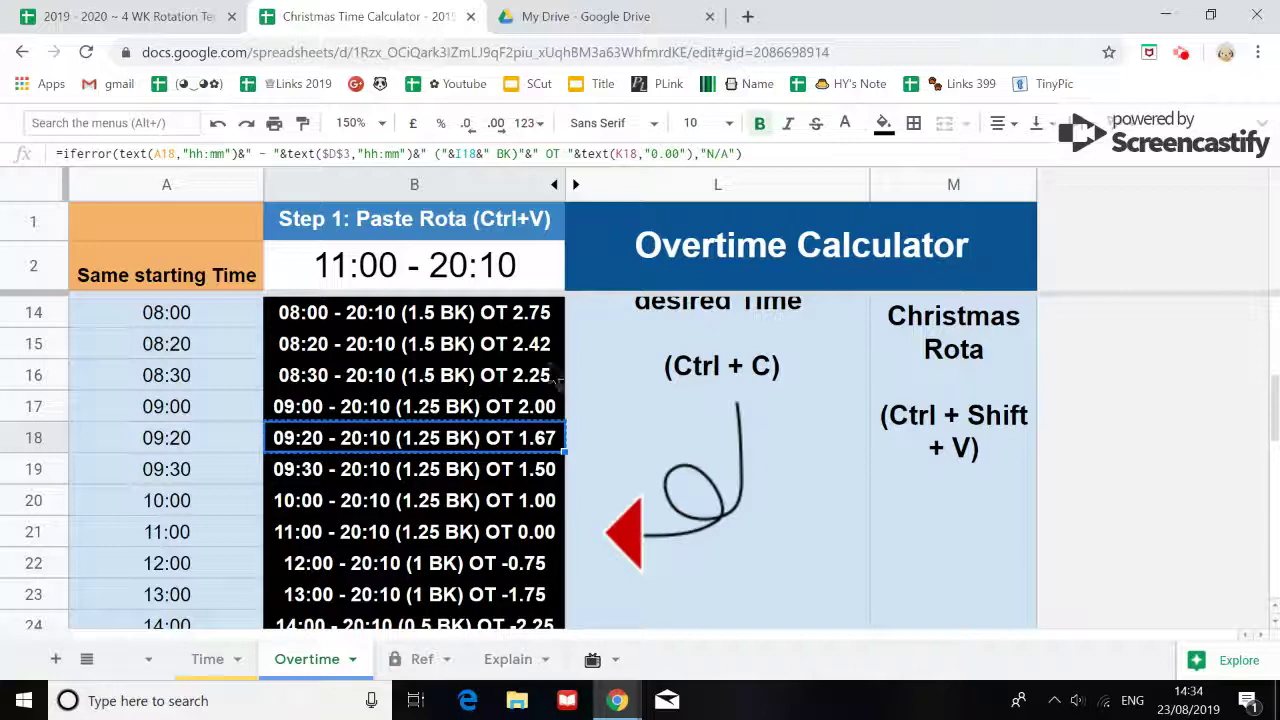
left_click(565, 17)
left_click(195, 18)
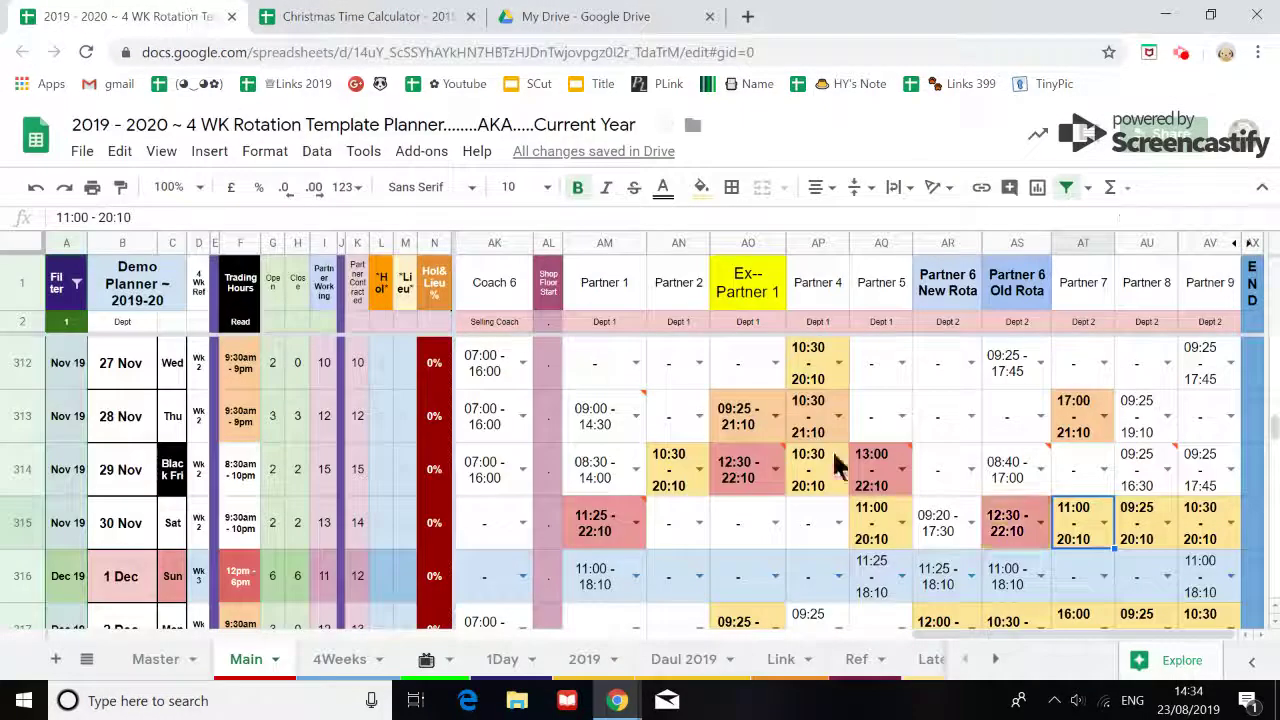
key("ctrl+v")
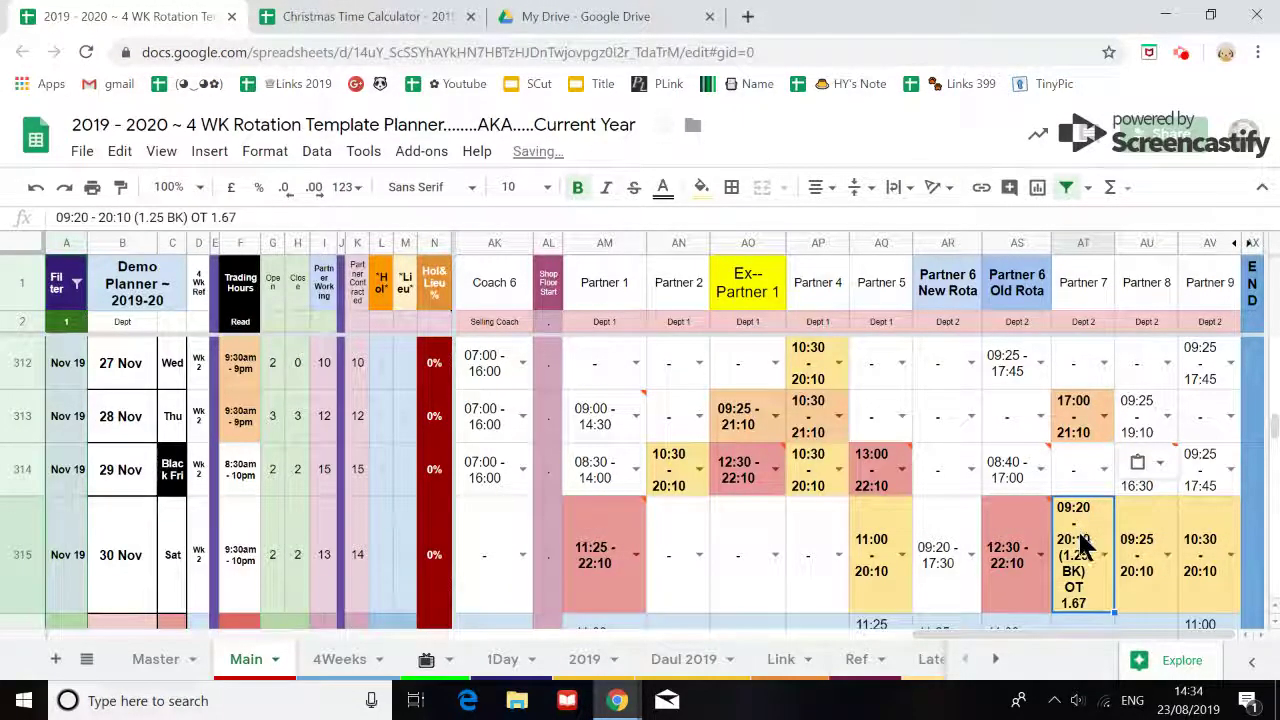
- Widen the planner's Partner 7 column slightly so the pasted overtime text wraps over fewer lines
left_click_drag(1112, 237, 1163, 242)
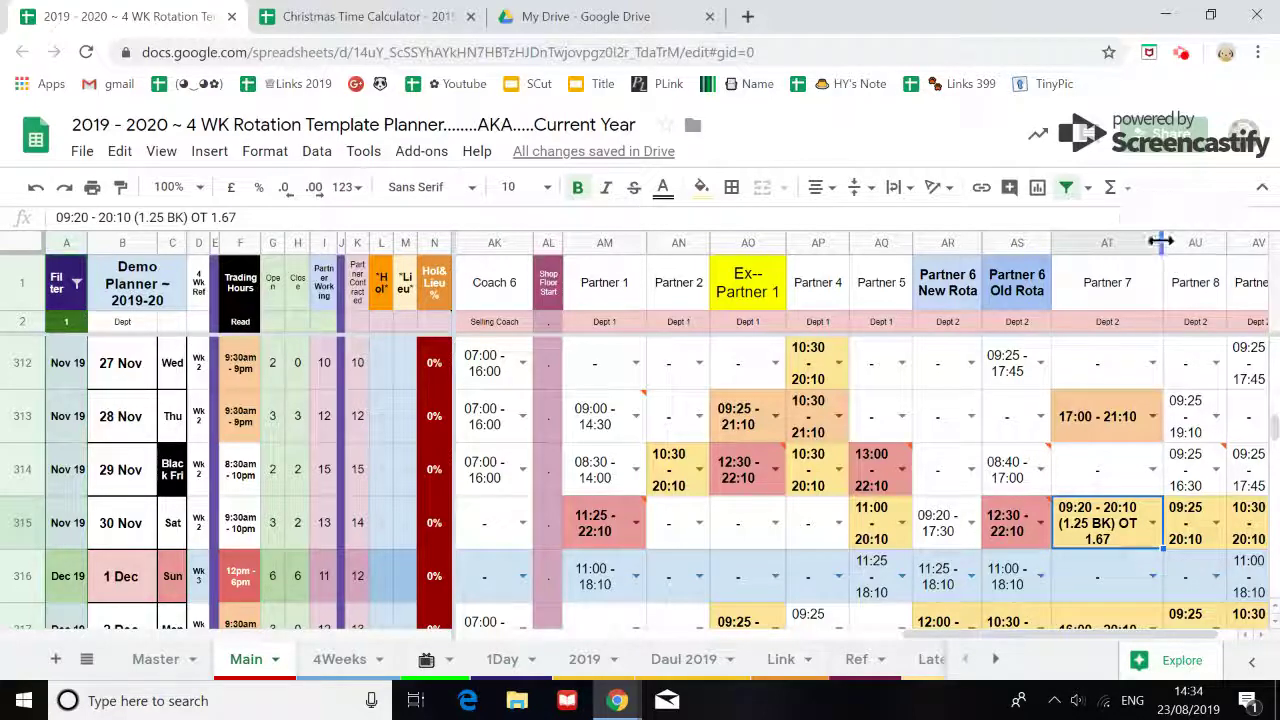
left_click_drag(1163, 243, 1141, 243)
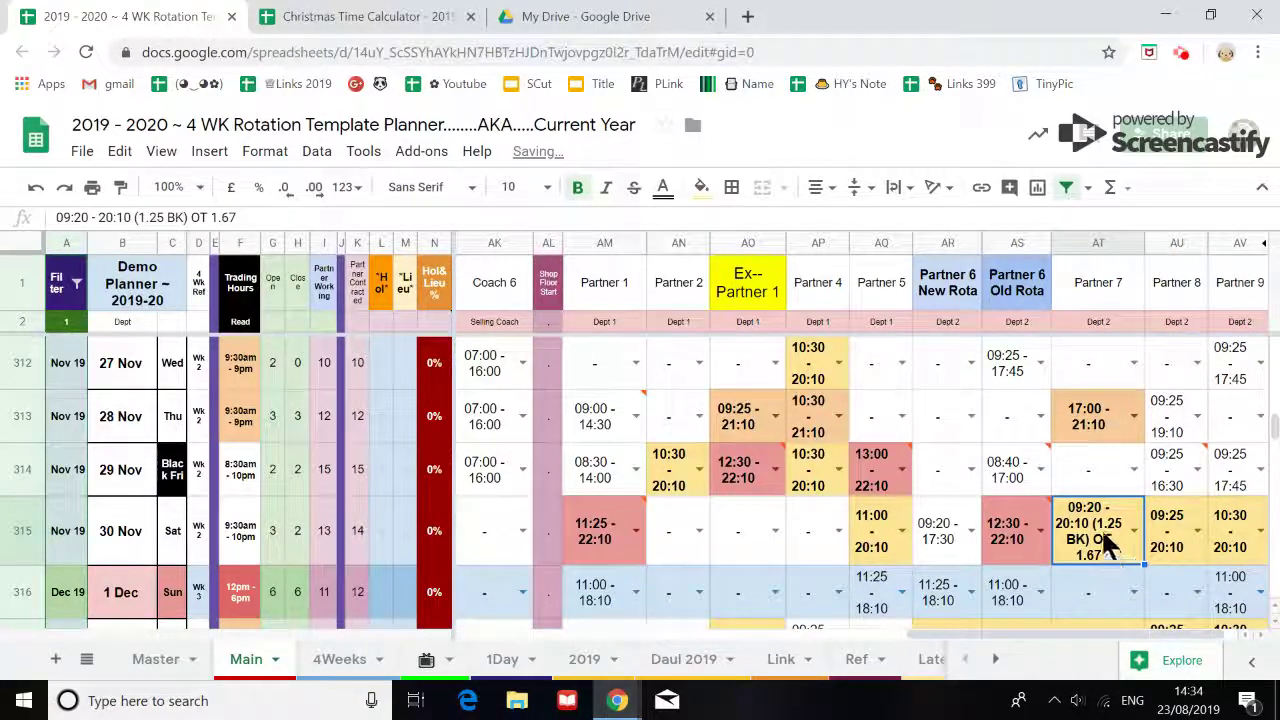
left_click_drag(1146, 243, 1151, 243)
mouse_move(1108, 532)
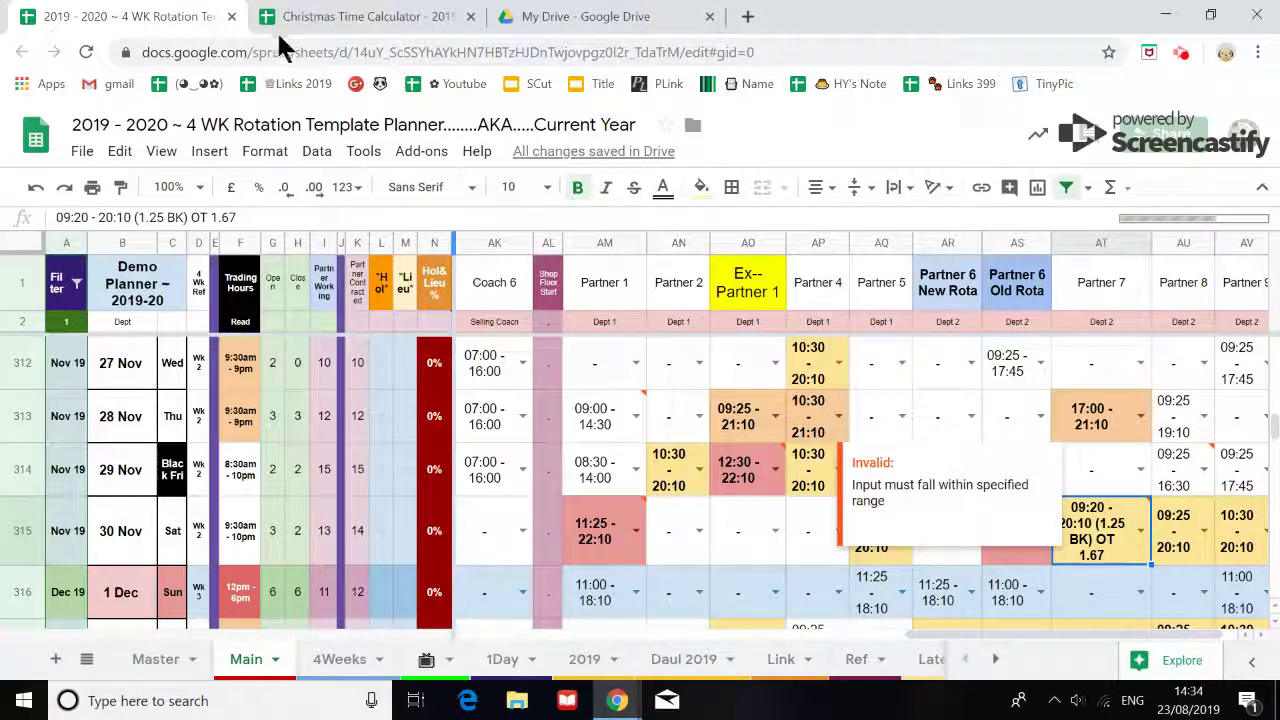
- Return to the Christmas Time Calculator's Overtime sheet and set its zoom to 100%
left_click(329, 28)
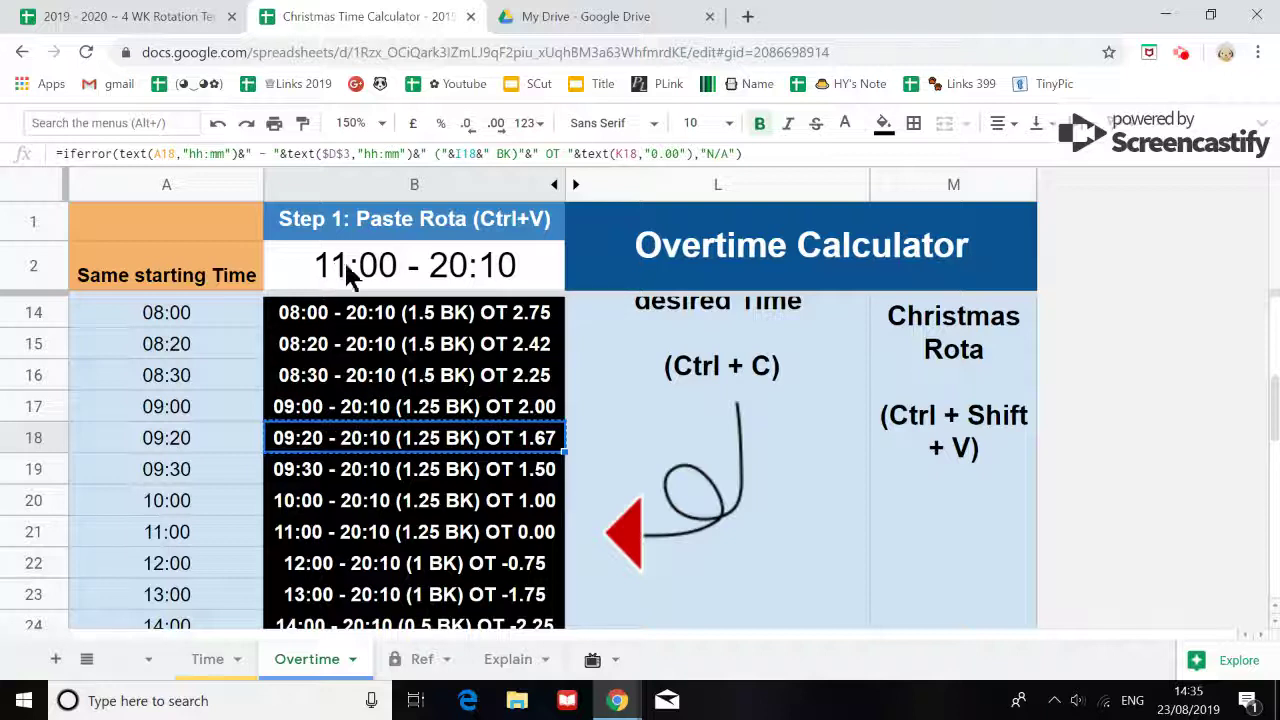
left_click(388, 280)
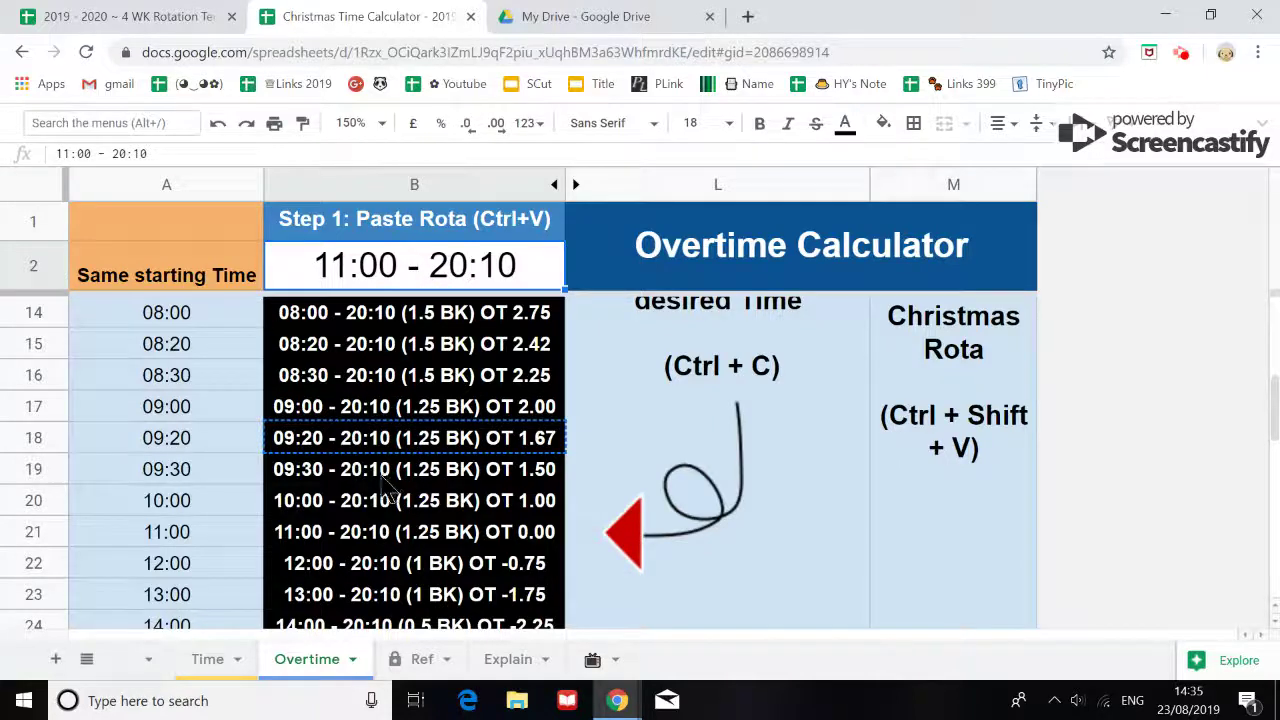
scroll(397, 483, "up", 5)
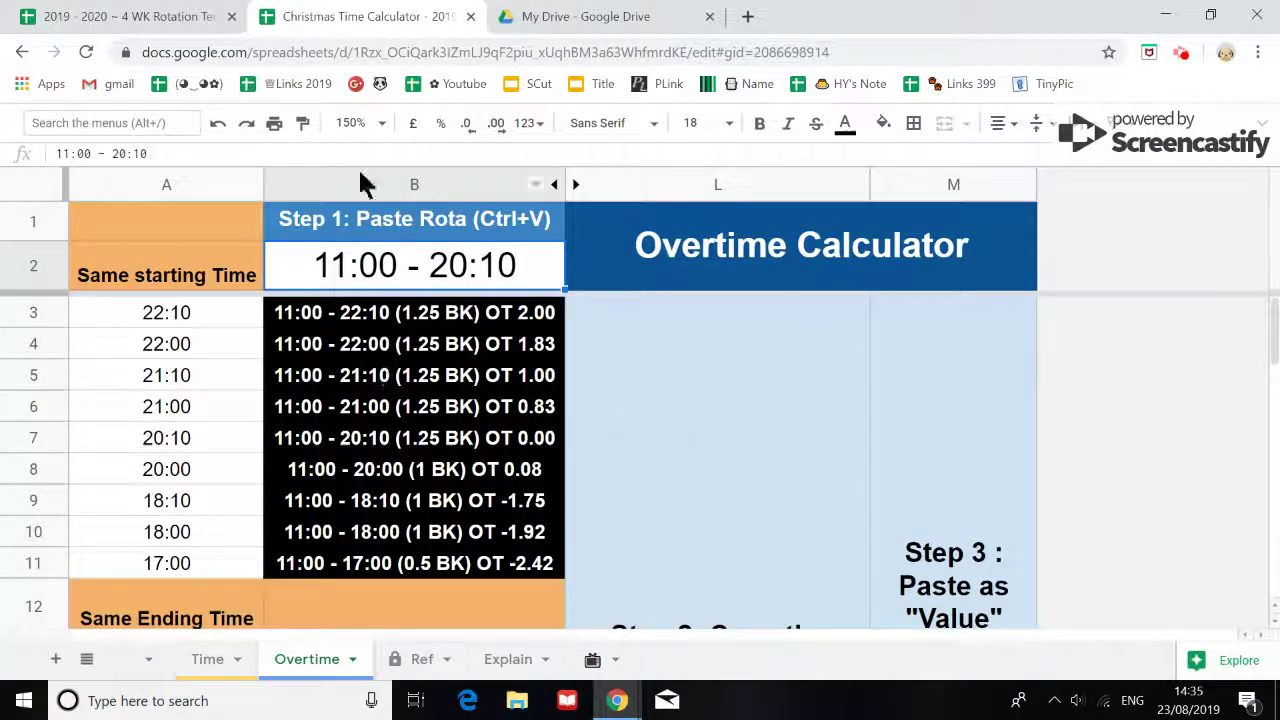
left_click(352, 122)
left_click(351, 190)
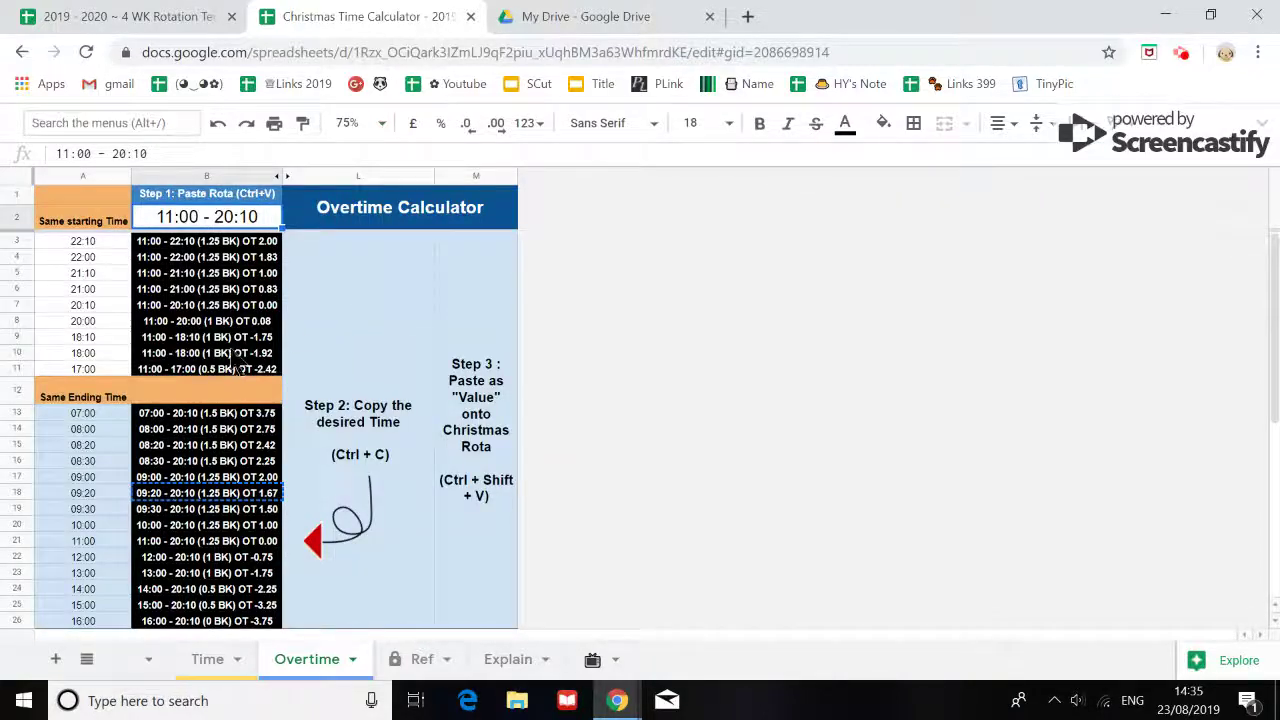
left_click(350, 122)
left_click(358, 255)
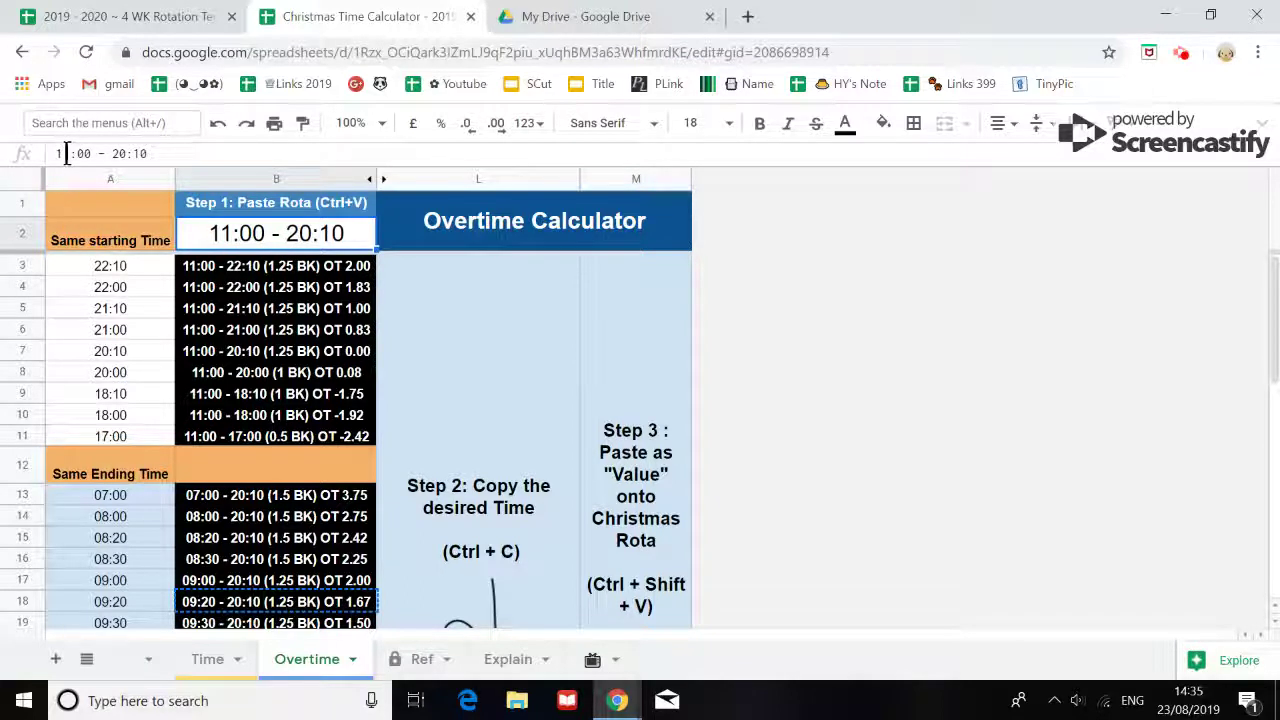
- Change the rota shift in cell B2 of the Overtime sheet to 12:00 - 18:00
left_click(101, 153)
left_click(72, 153)
key("BackSpace")
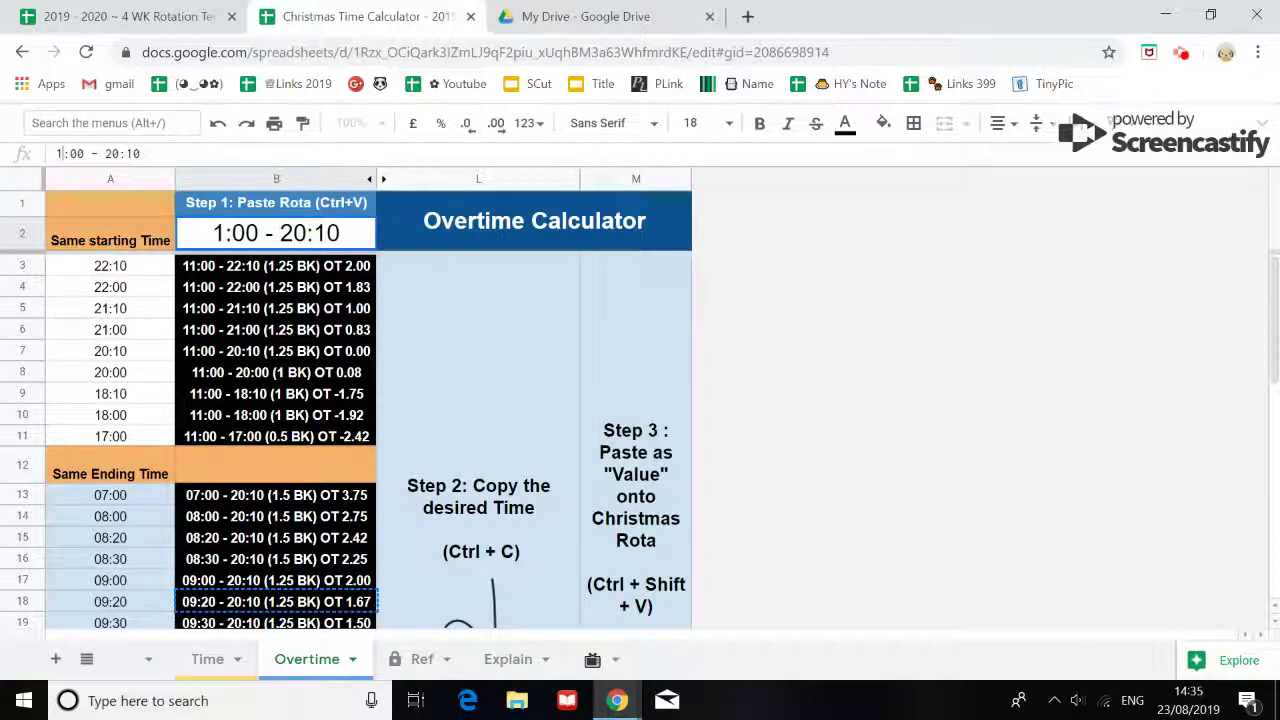
type("2")
left_click_drag(127, 153, 114, 153)
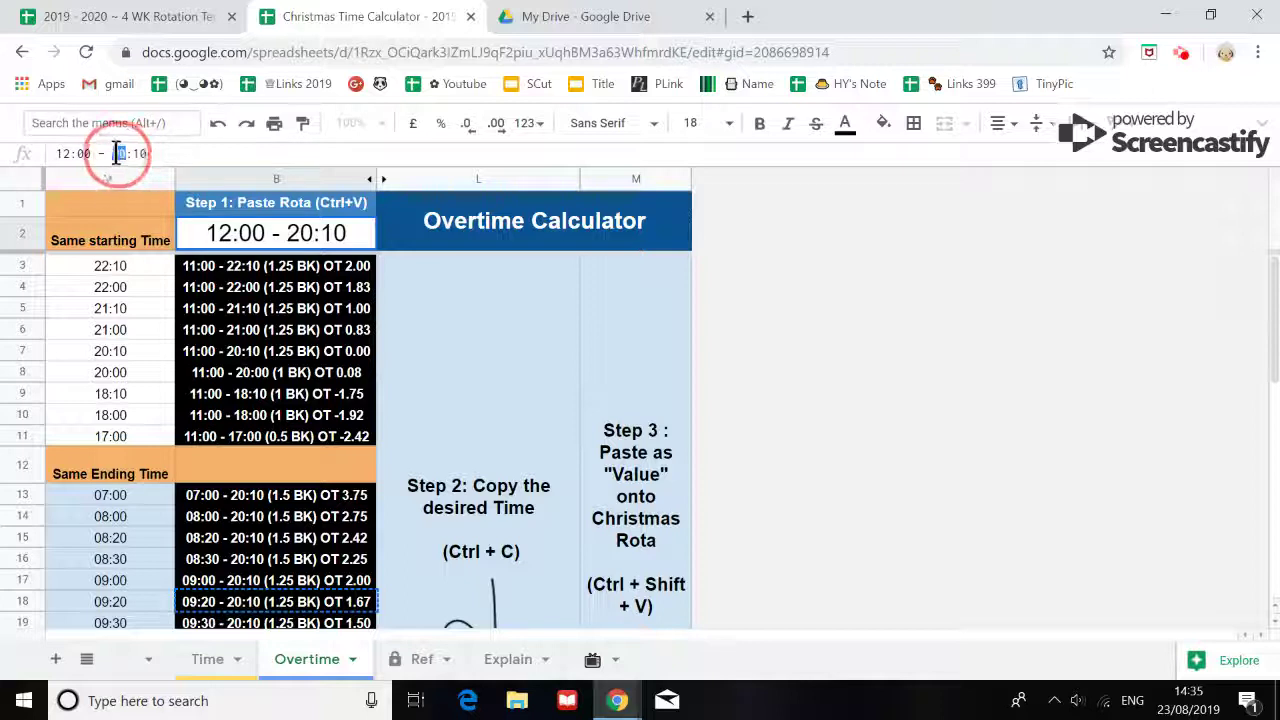
type("18")
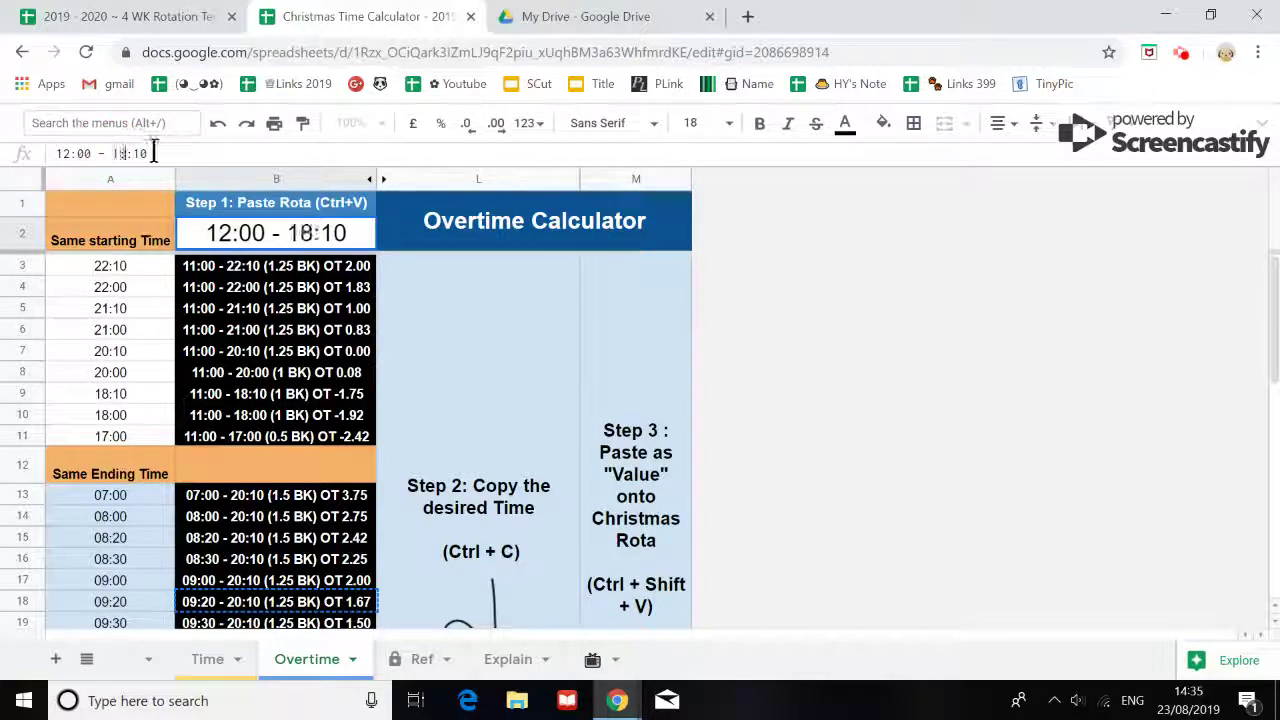
key("BackSpace")
key("BackSpace")
type("00")
key("Return")
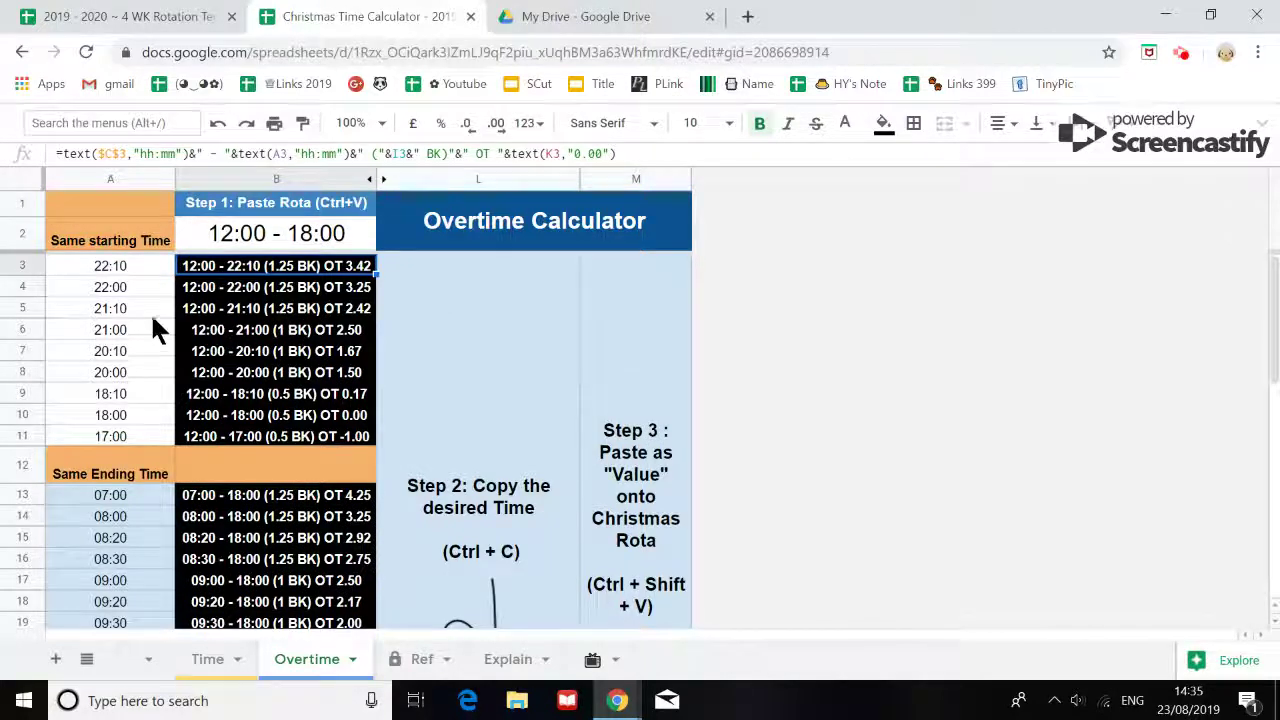
- Examine the overtime options that keep the same starting time for the 12:00 - 18:00 shift
left_click(270, 245)
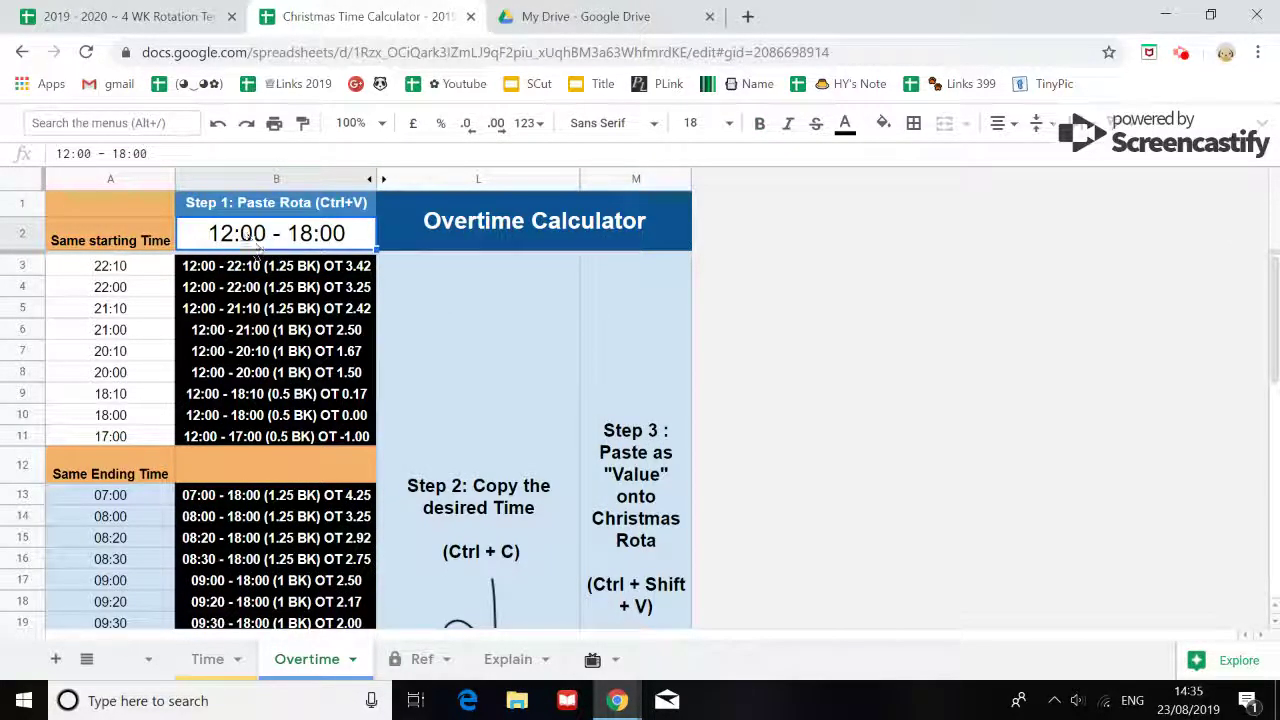
scroll(304, 480, "down", 5)
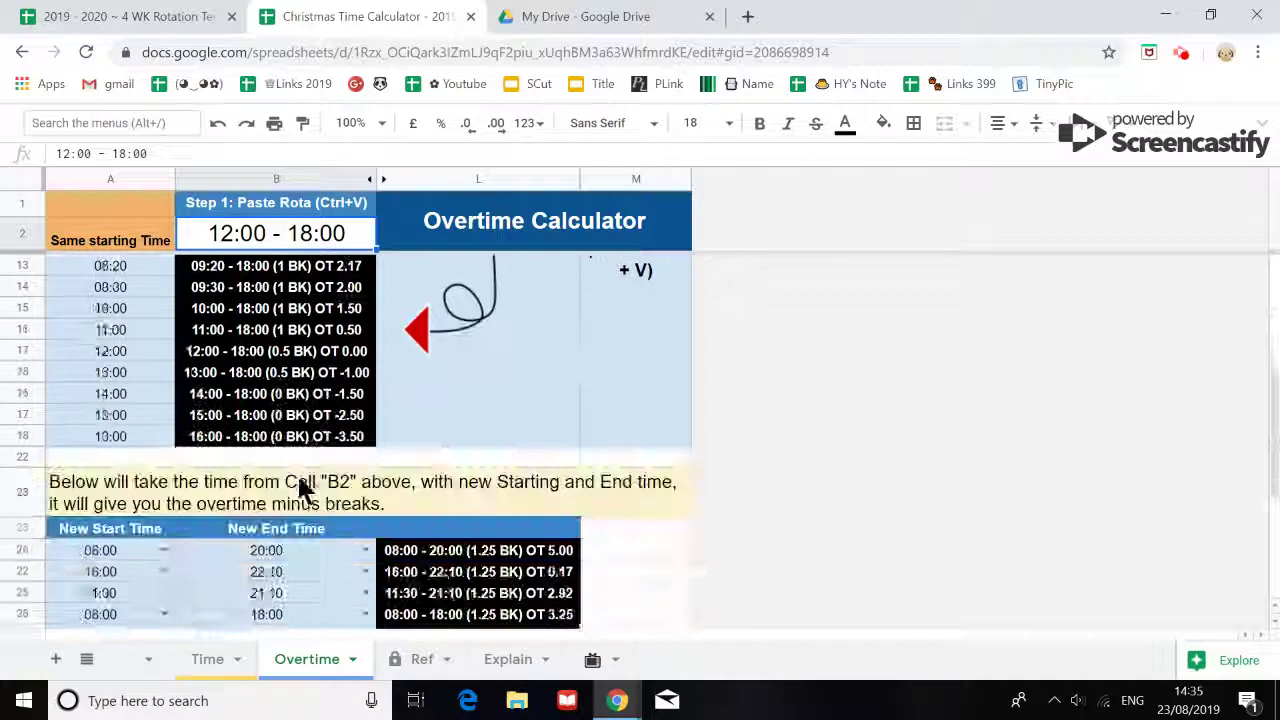
scroll(304, 484, "up", 5)
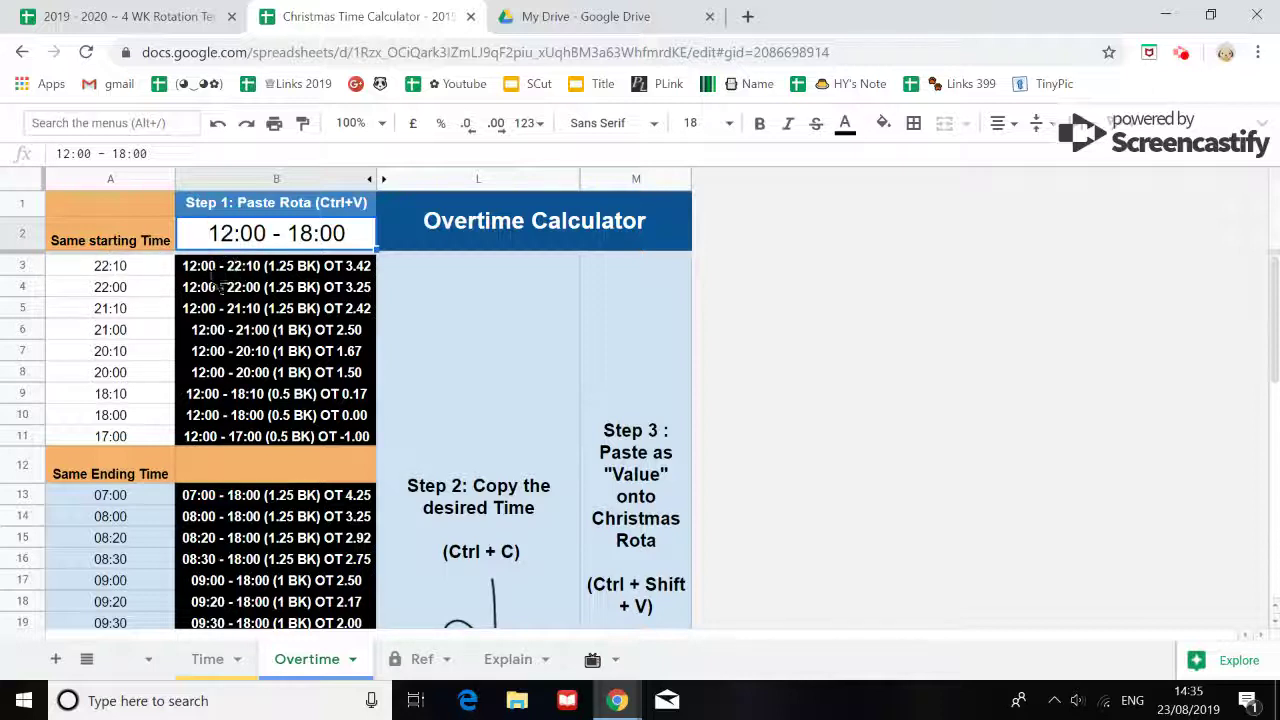
left_click(130, 265)
left_click(370, 268)
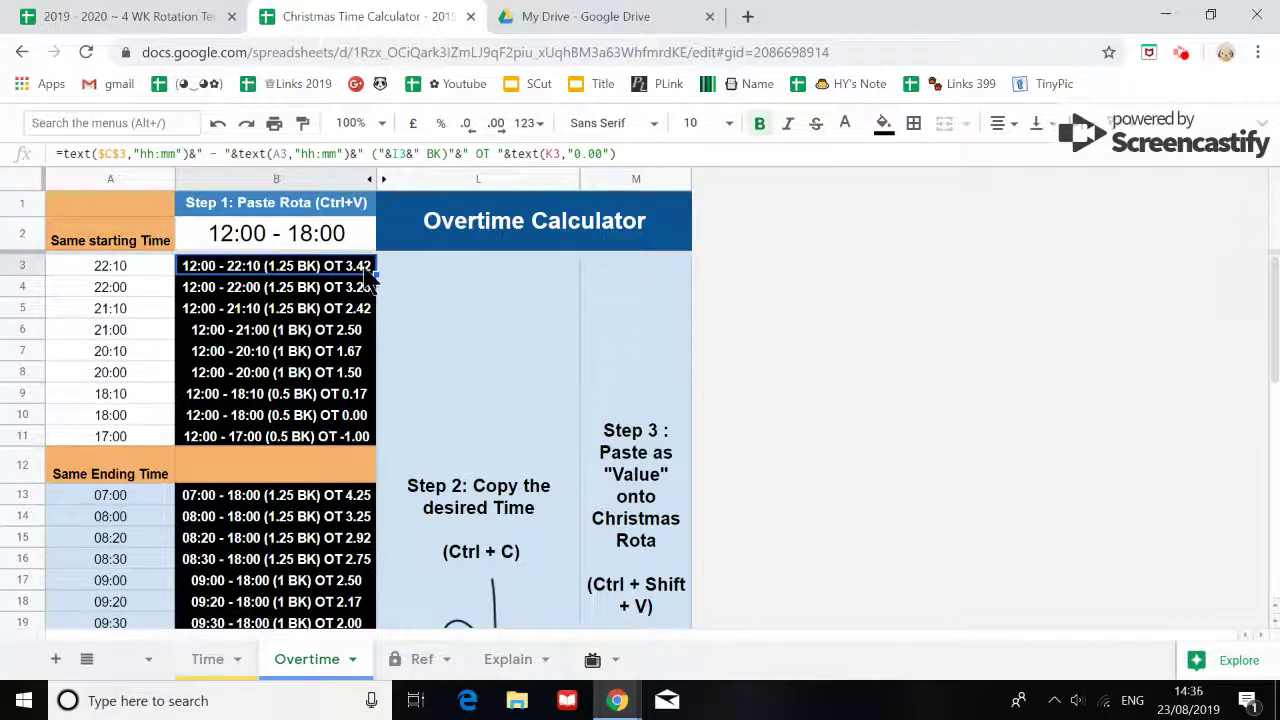
left_click(122, 287)
left_click(118, 309)
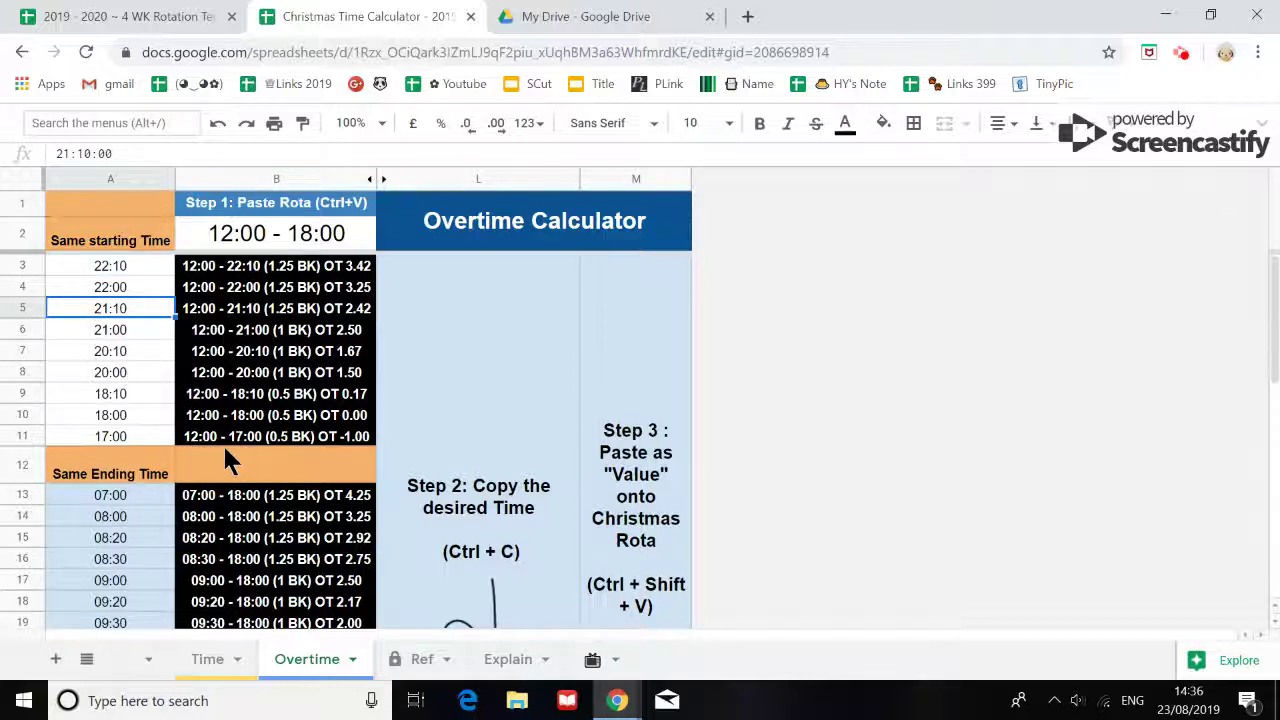
left_click(270, 374)
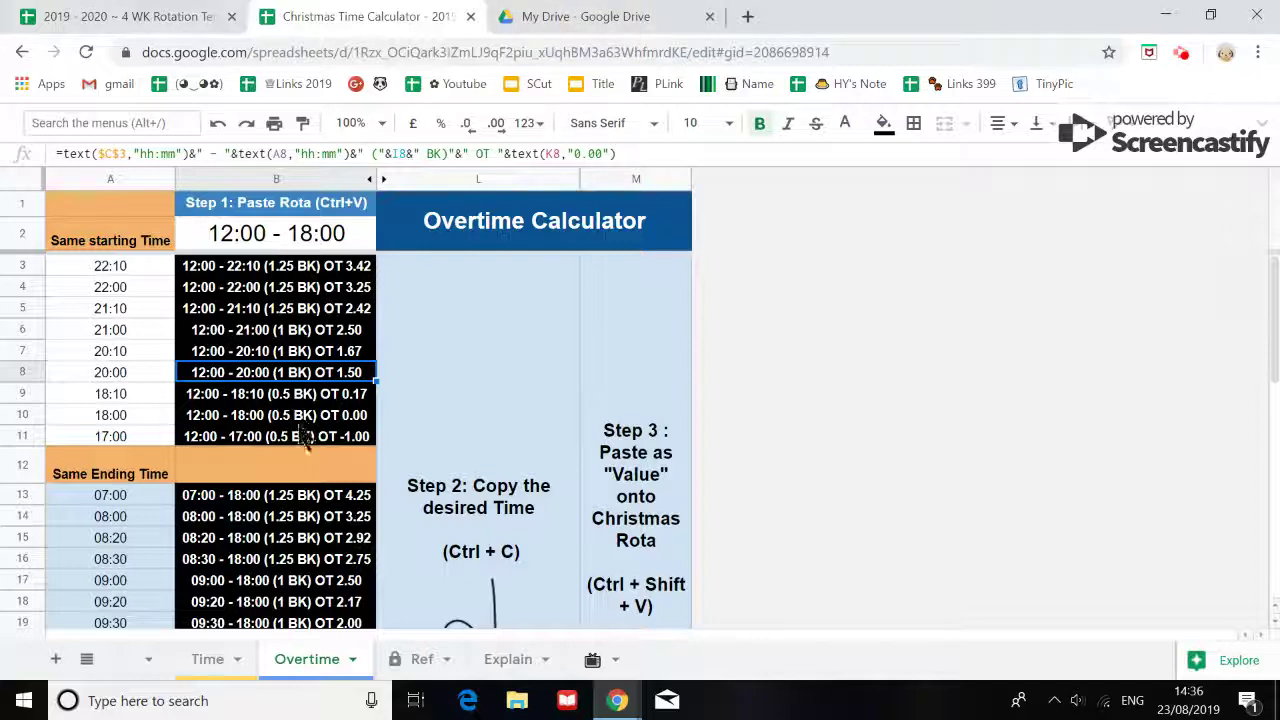
- Examine the overtime options that keep the same ending time for the 12:00 - 18:00 shift
scroll(135, 395, "down", 3)
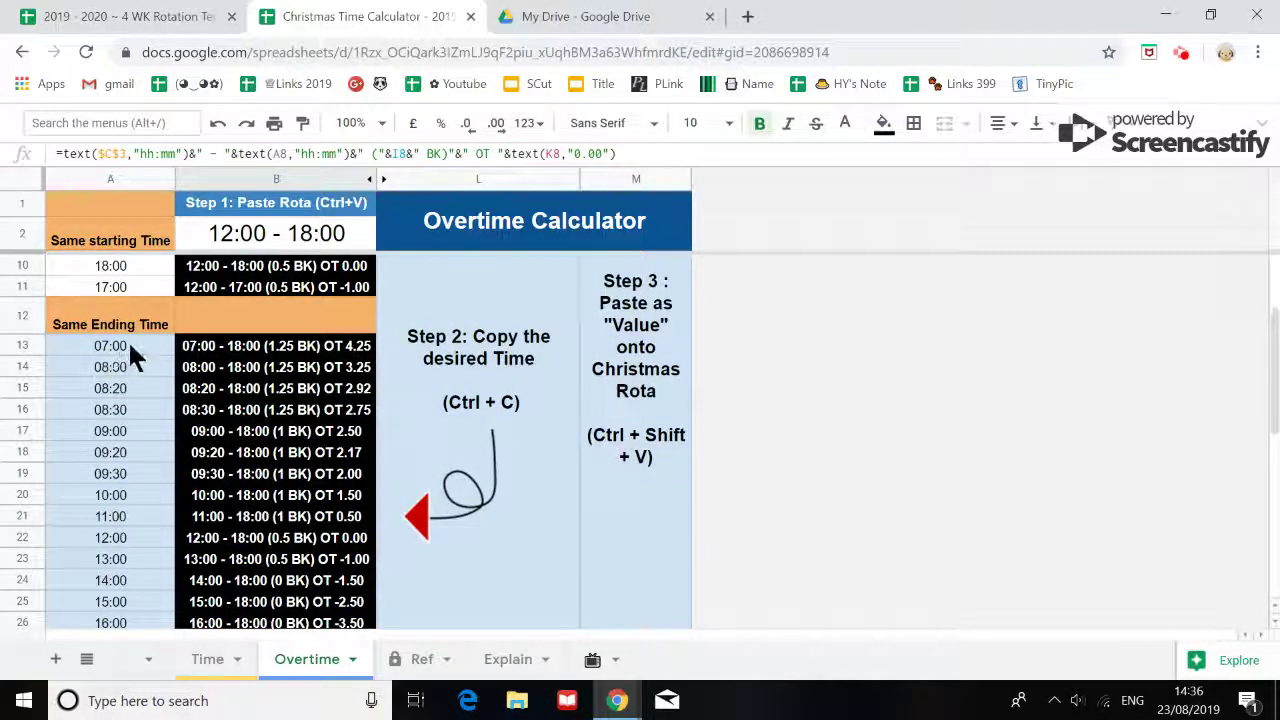
left_click(318, 235)
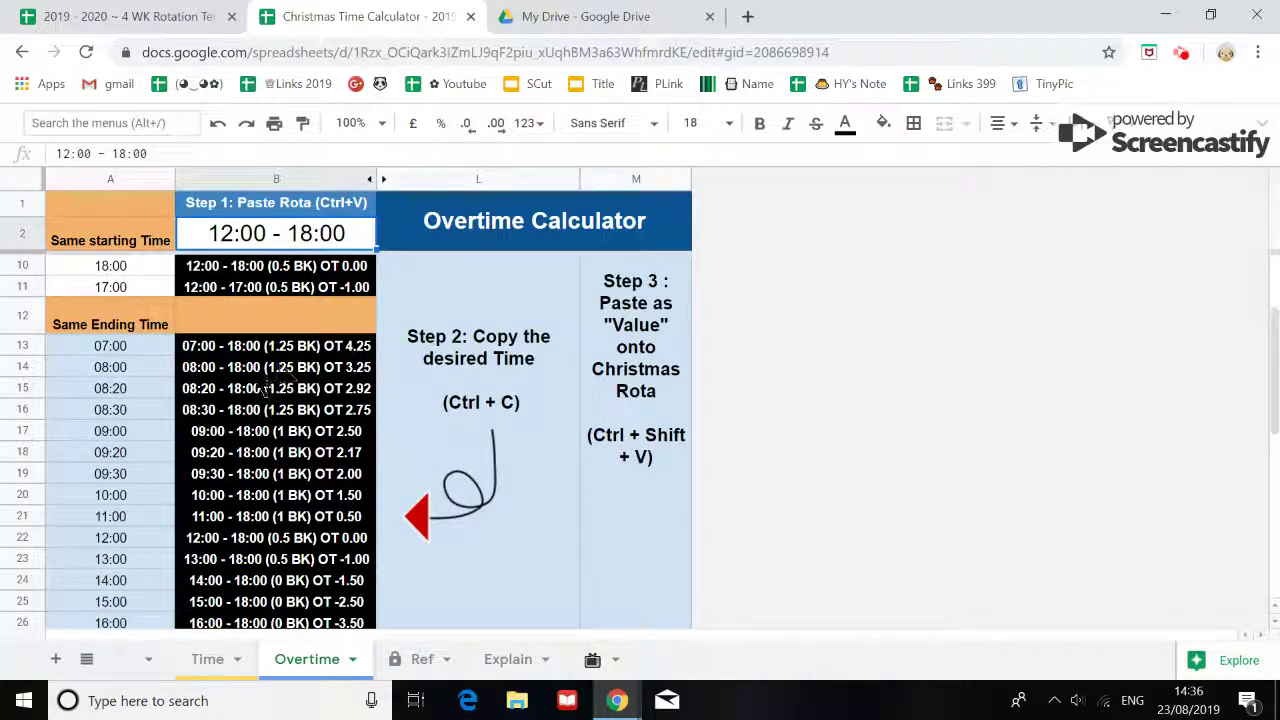
left_click(276, 352)
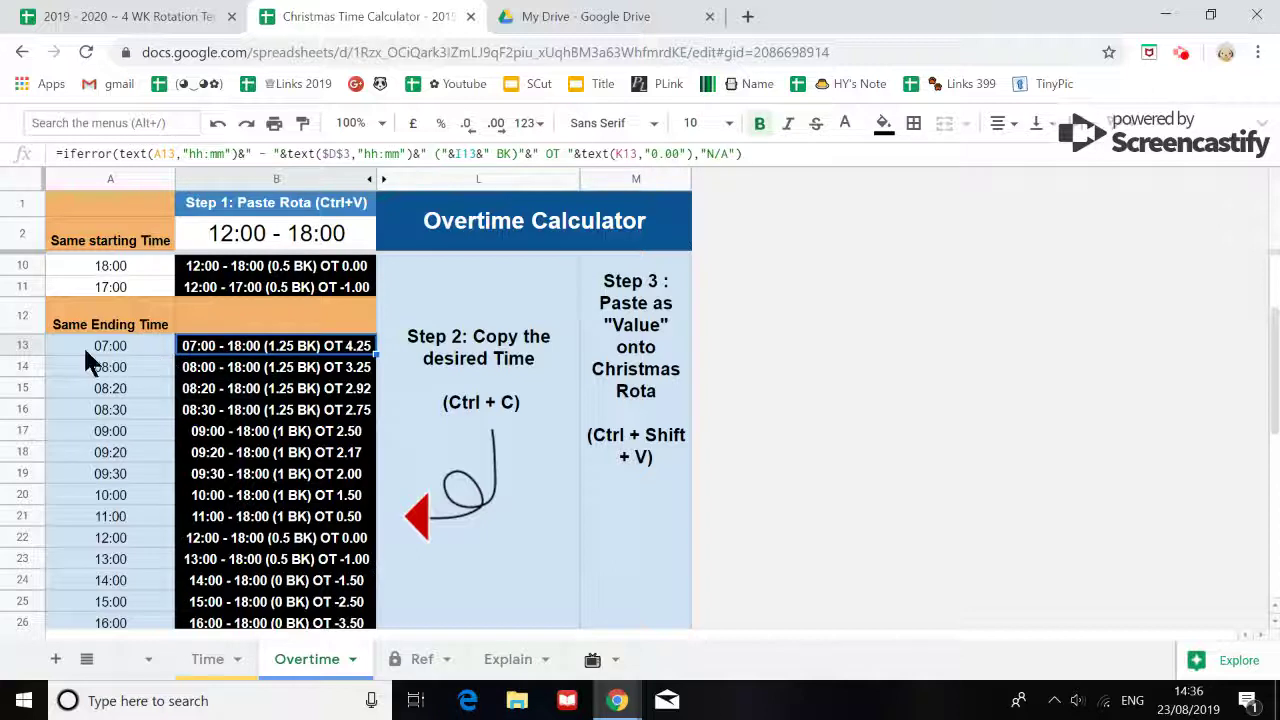
left_click(201, 371)
left_click(210, 408)
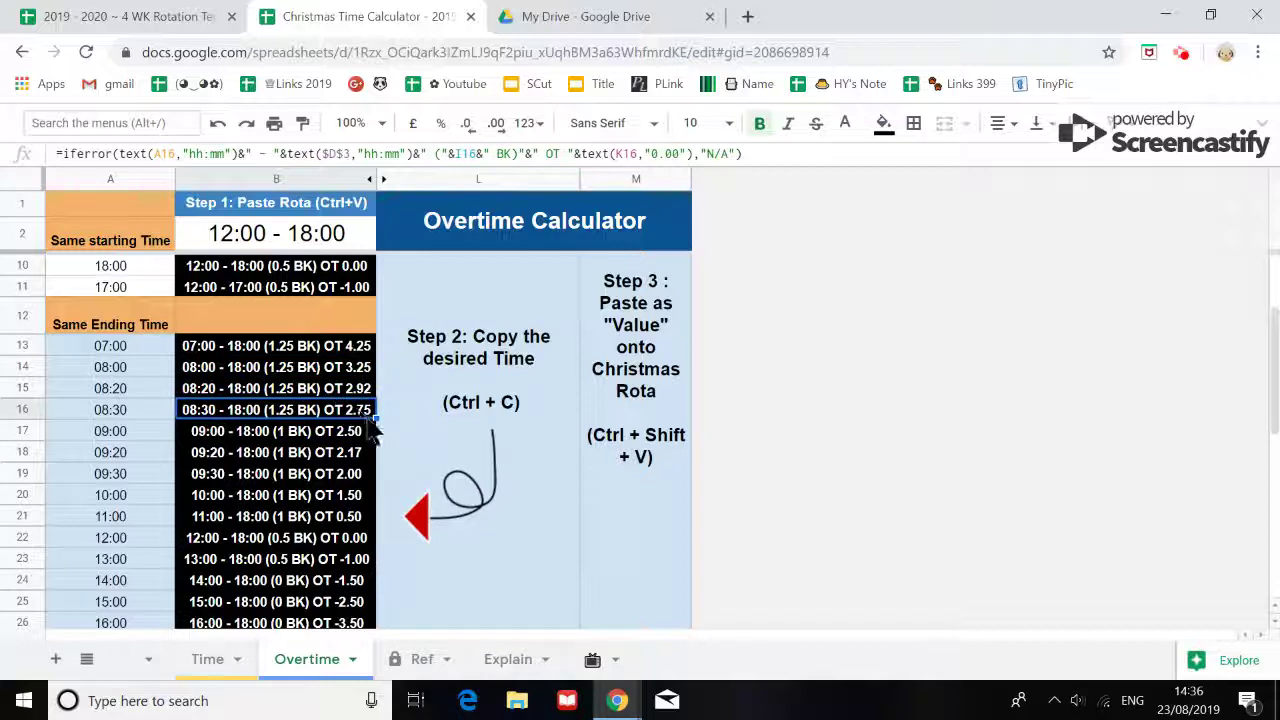
- Set the New Start Time in row 30 to 10:00 and check that row's overtime result
scroll(310, 430, "down", 5)
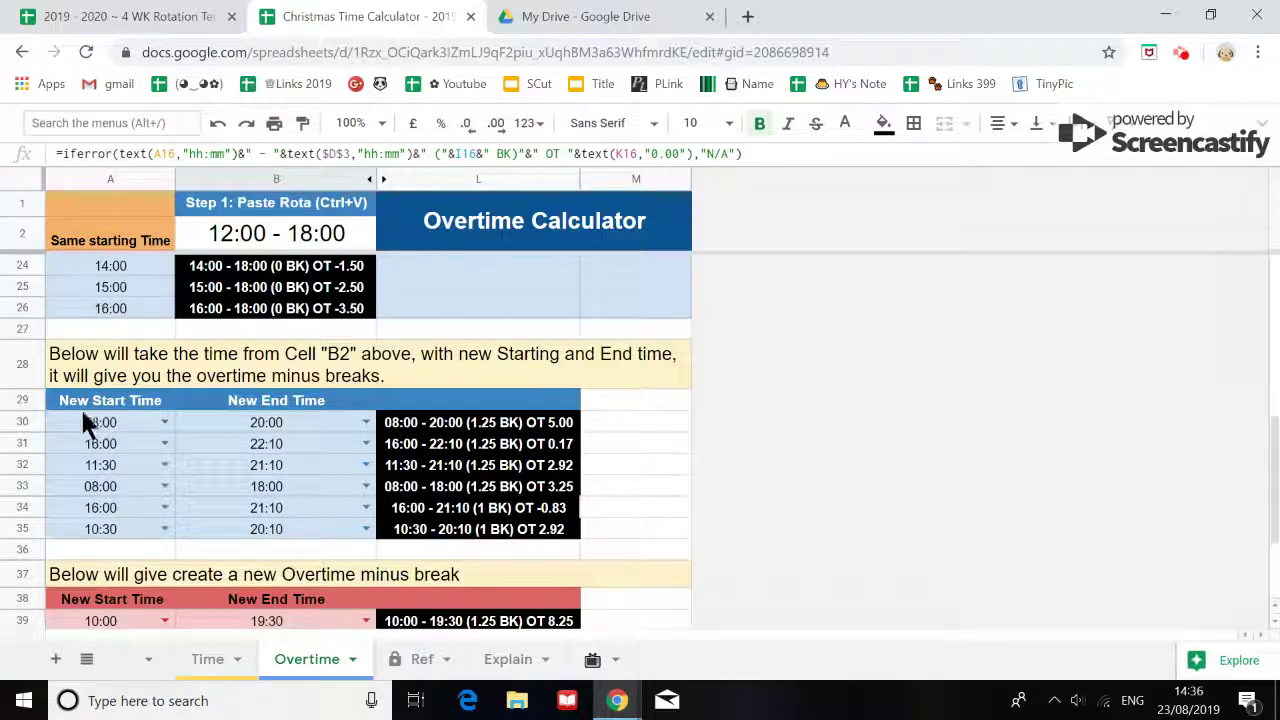
left_click(118, 422)
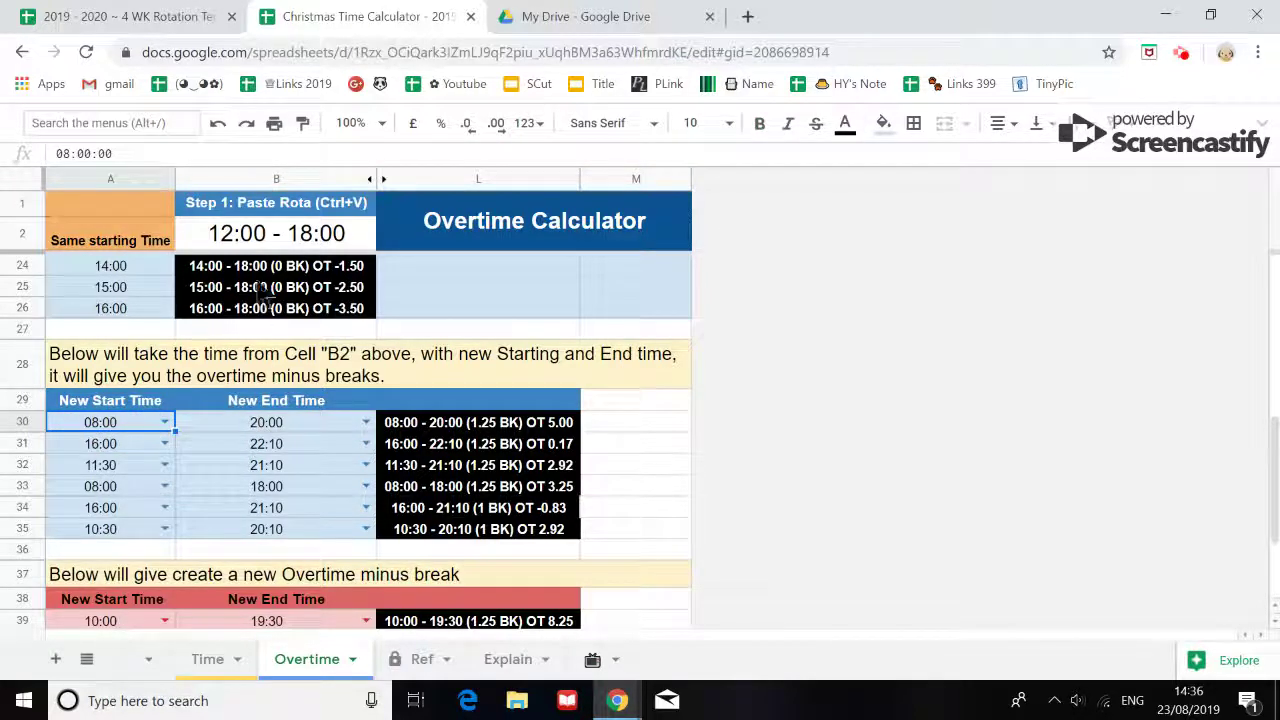
left_click(276, 240)
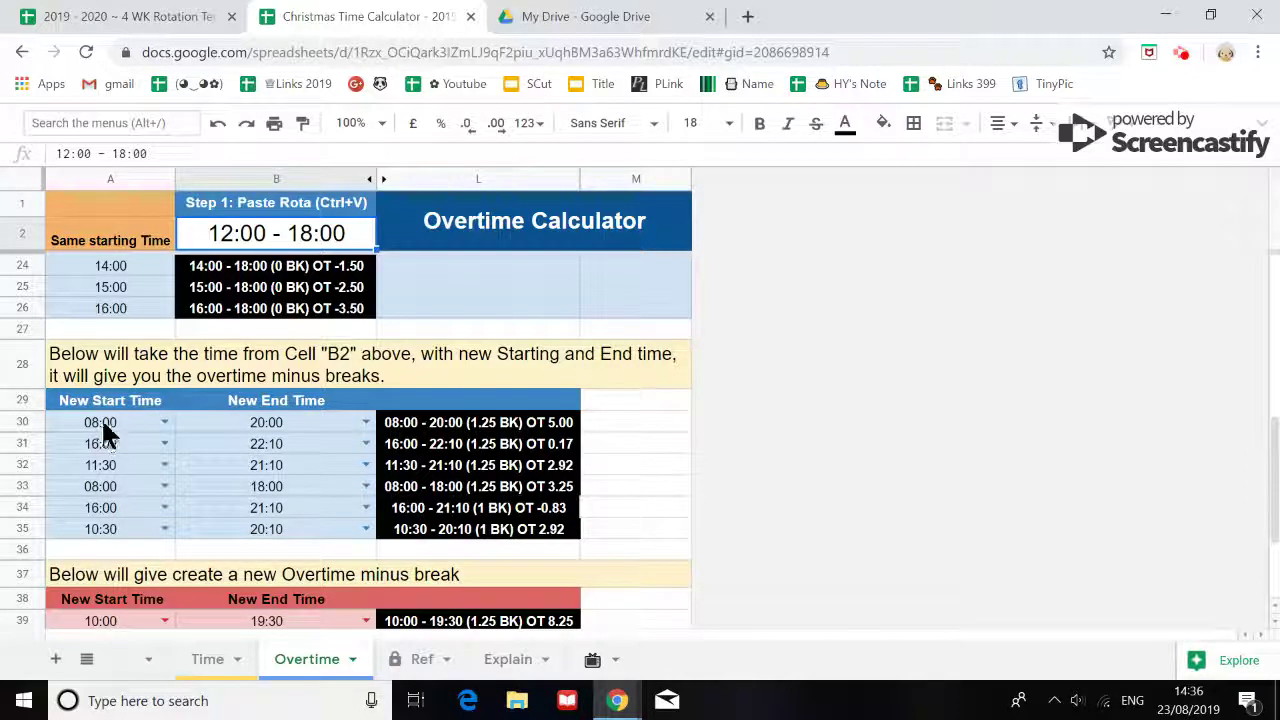
left_click(164, 422)
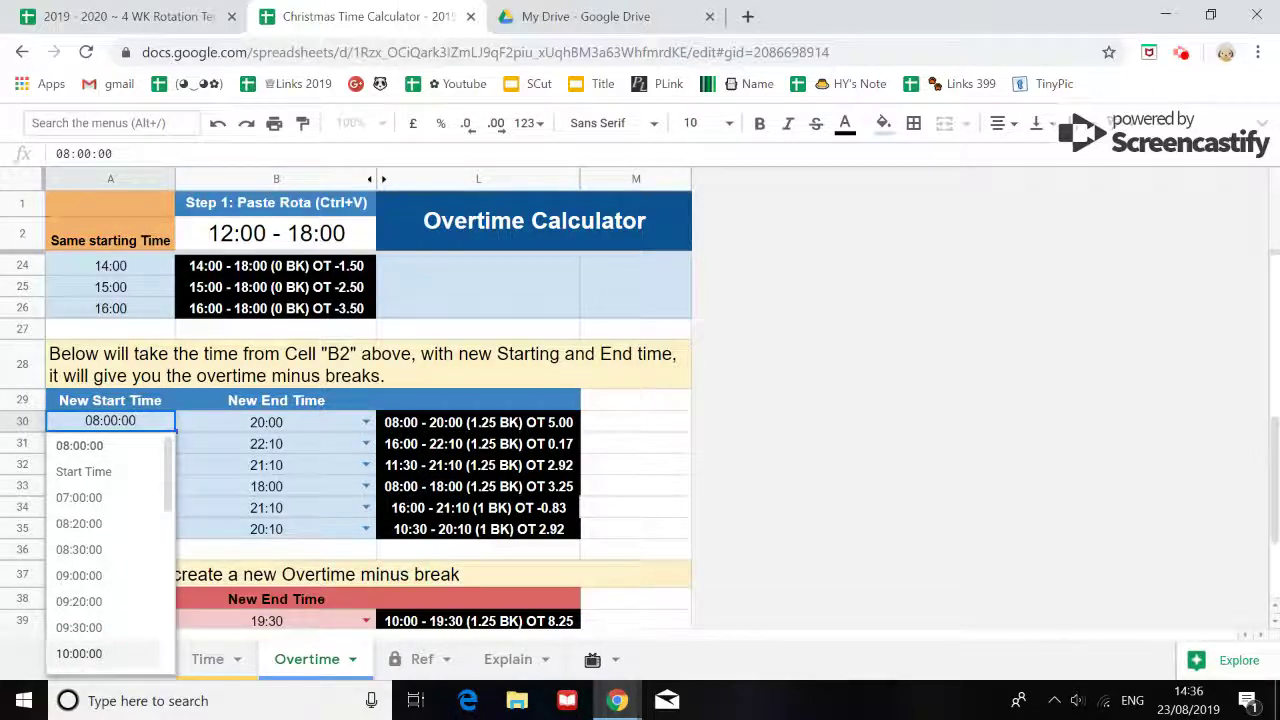
left_click(100, 653)
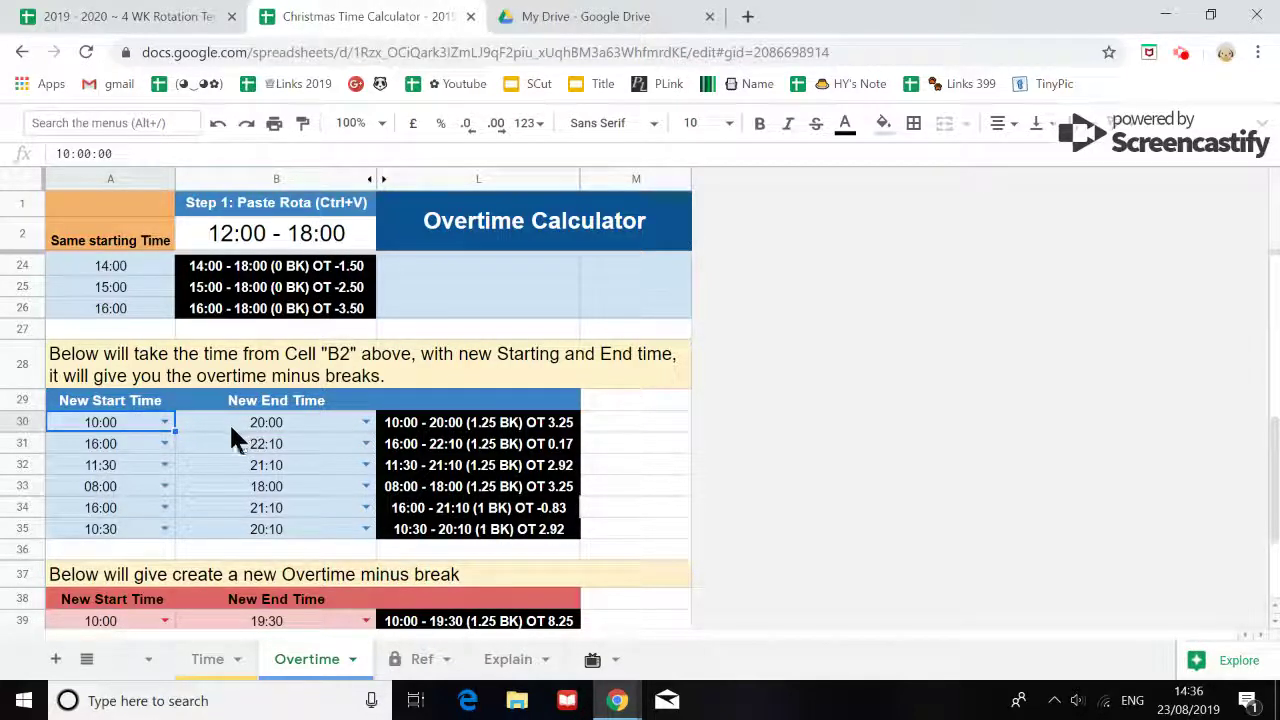
left_click(440, 428)
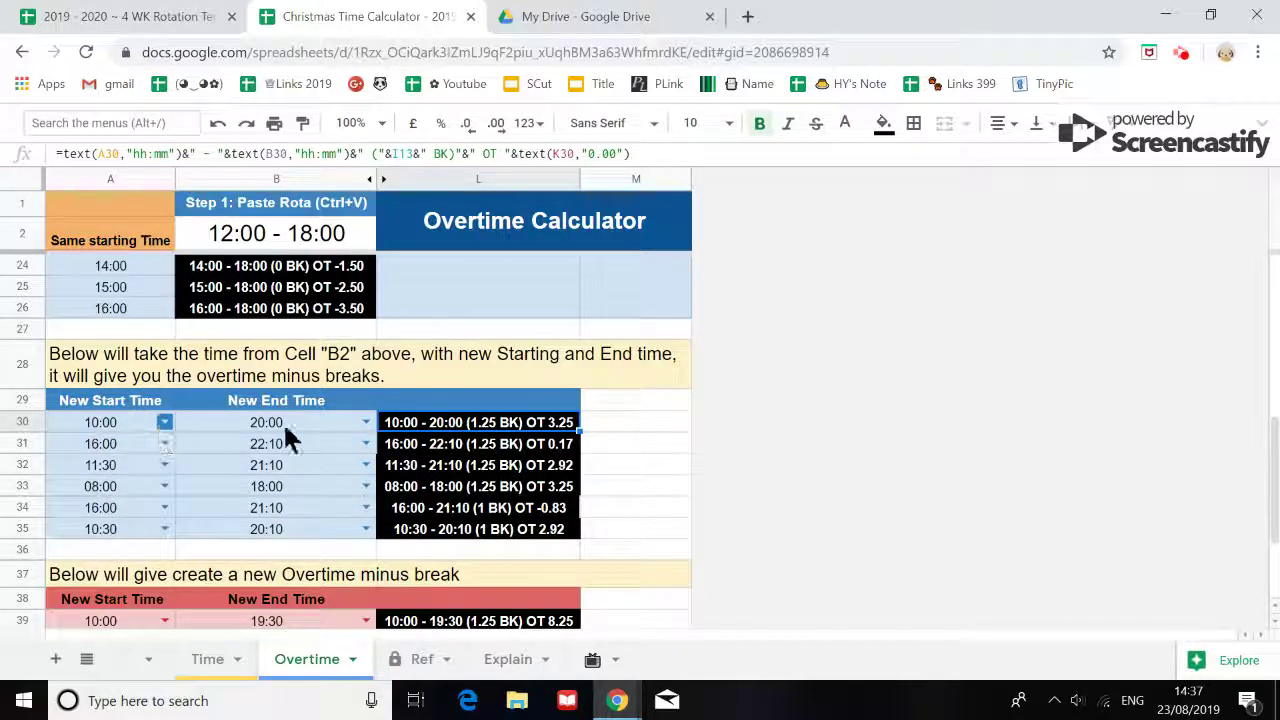
left_click(164, 443)
left_click(258, 466)
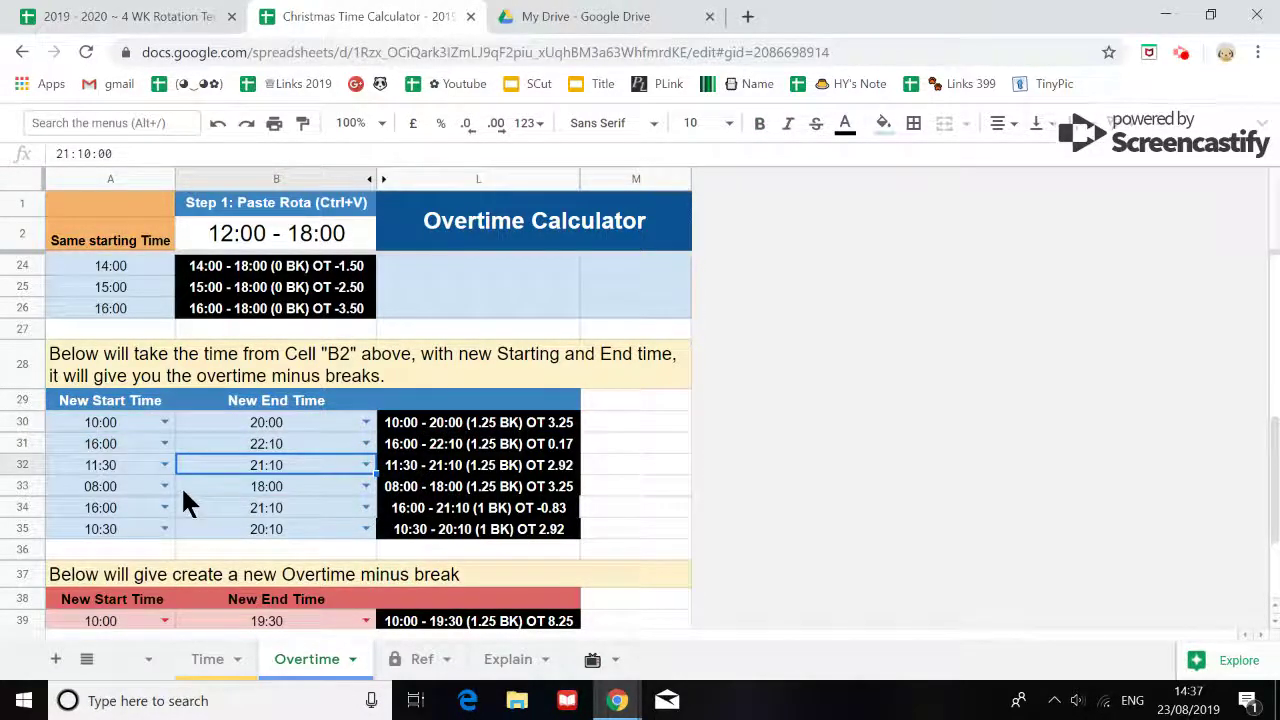
- Set the New End Time in row 39 to 18:30 and check that row's new overtime result
scroll(181, 485, "down", 3)
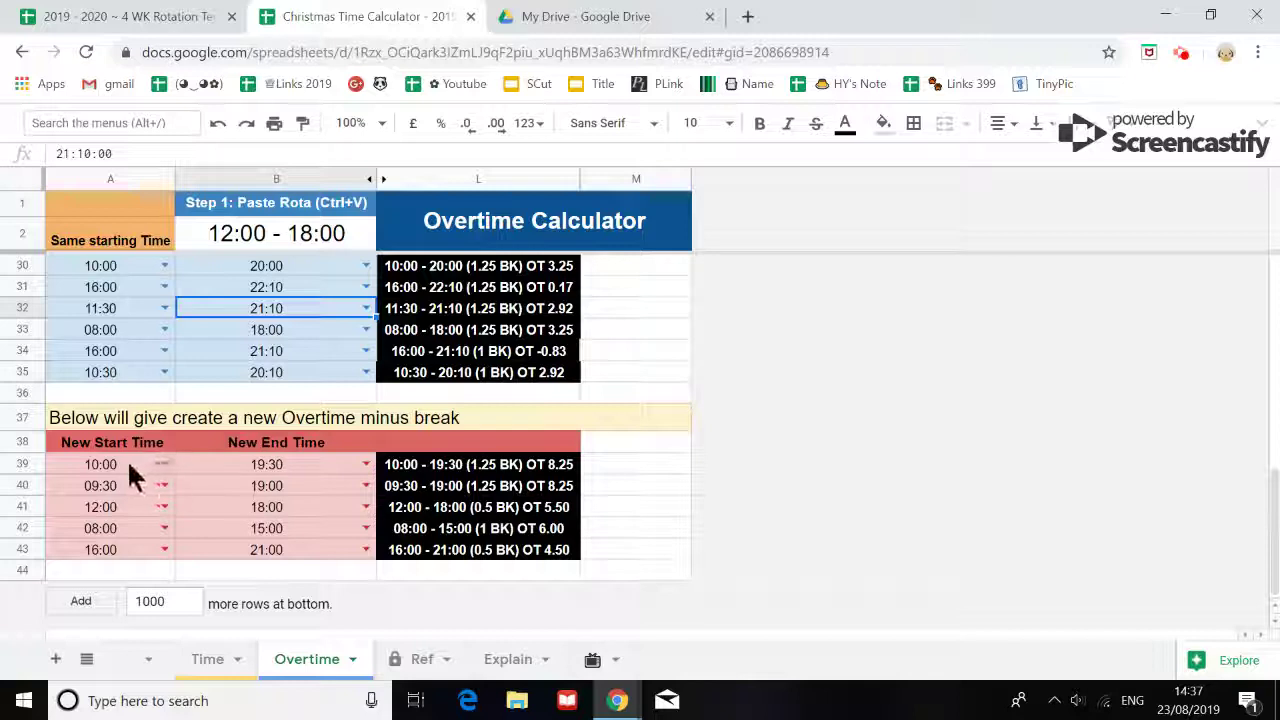
left_click(127, 460)
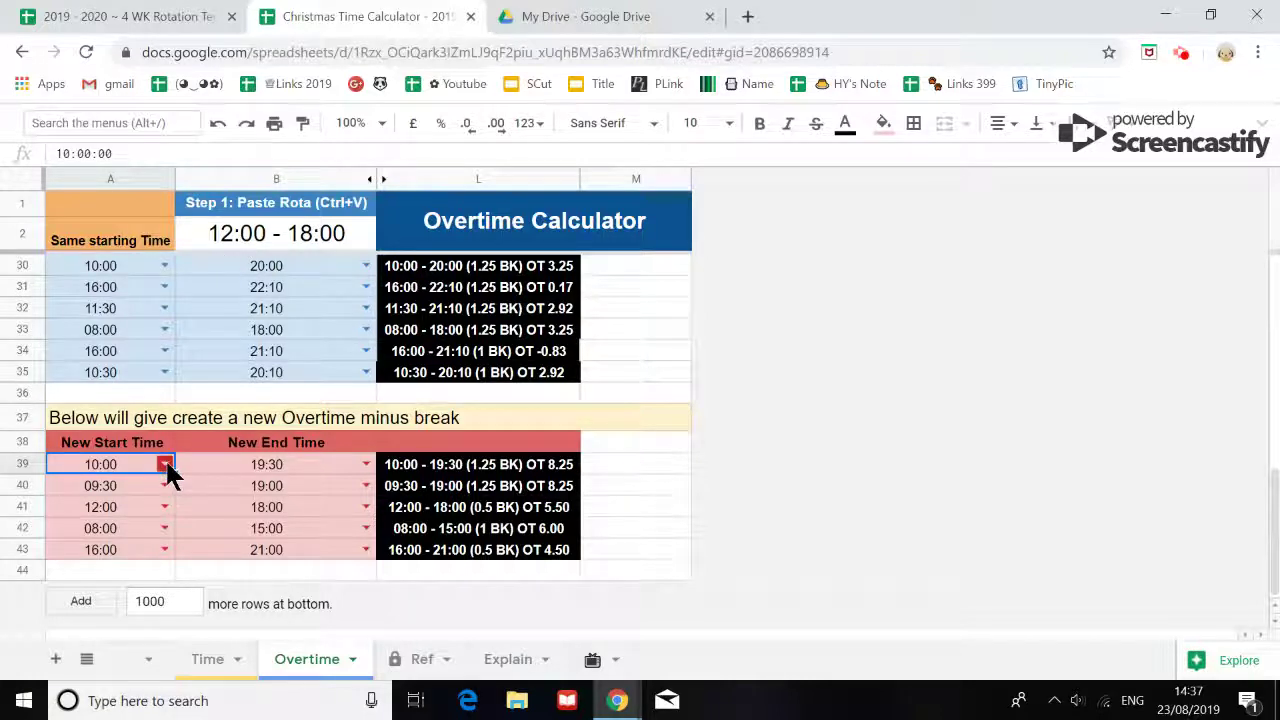
left_click(366, 464)
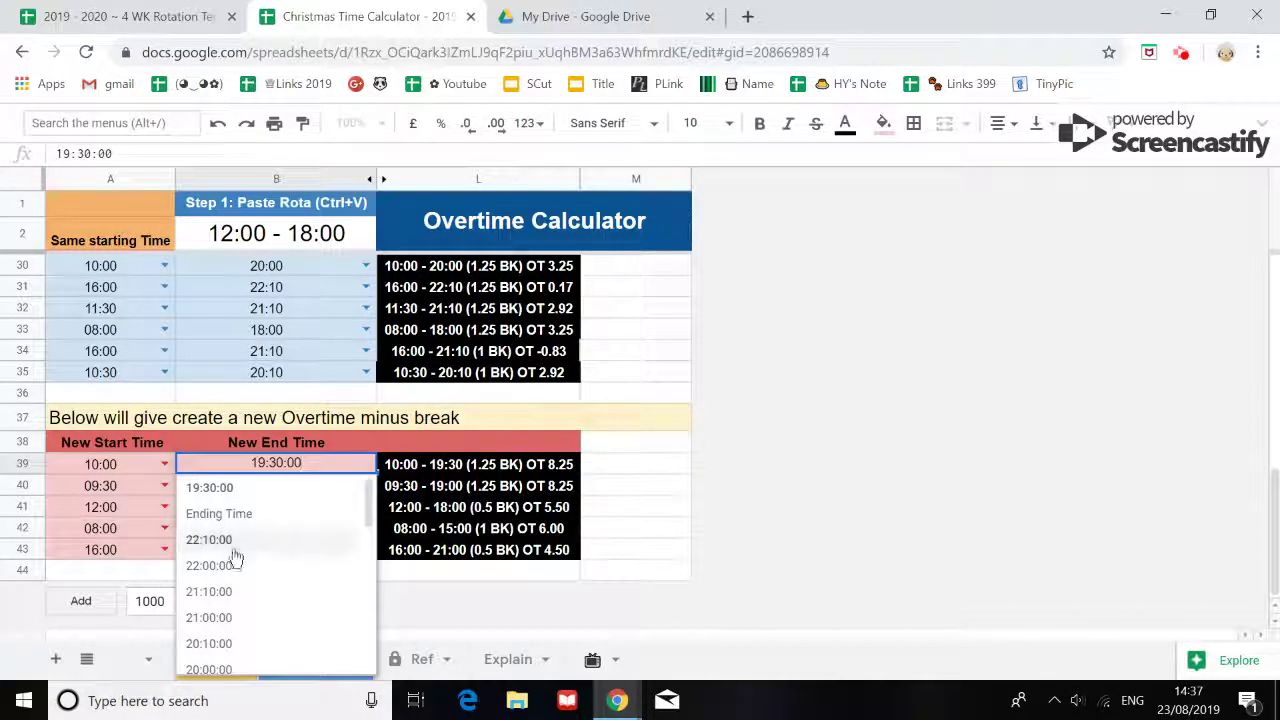
scroll(250, 585, "down", 1)
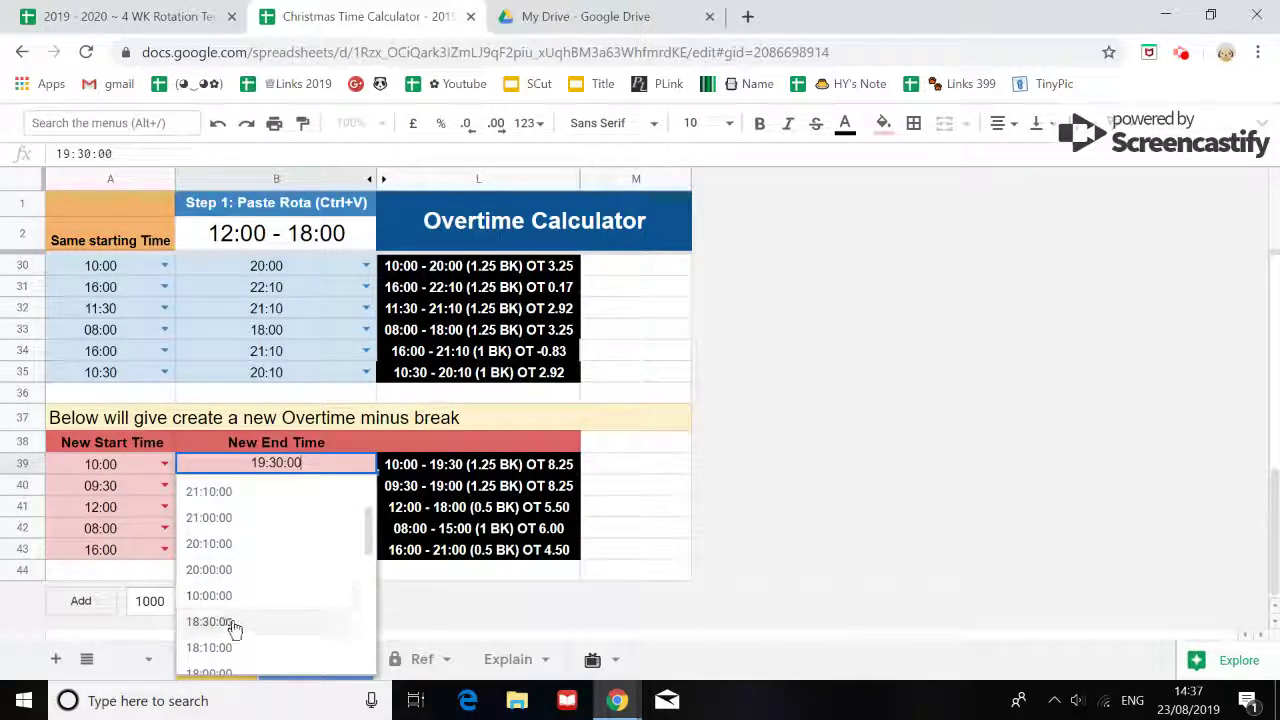
left_click(231, 622)
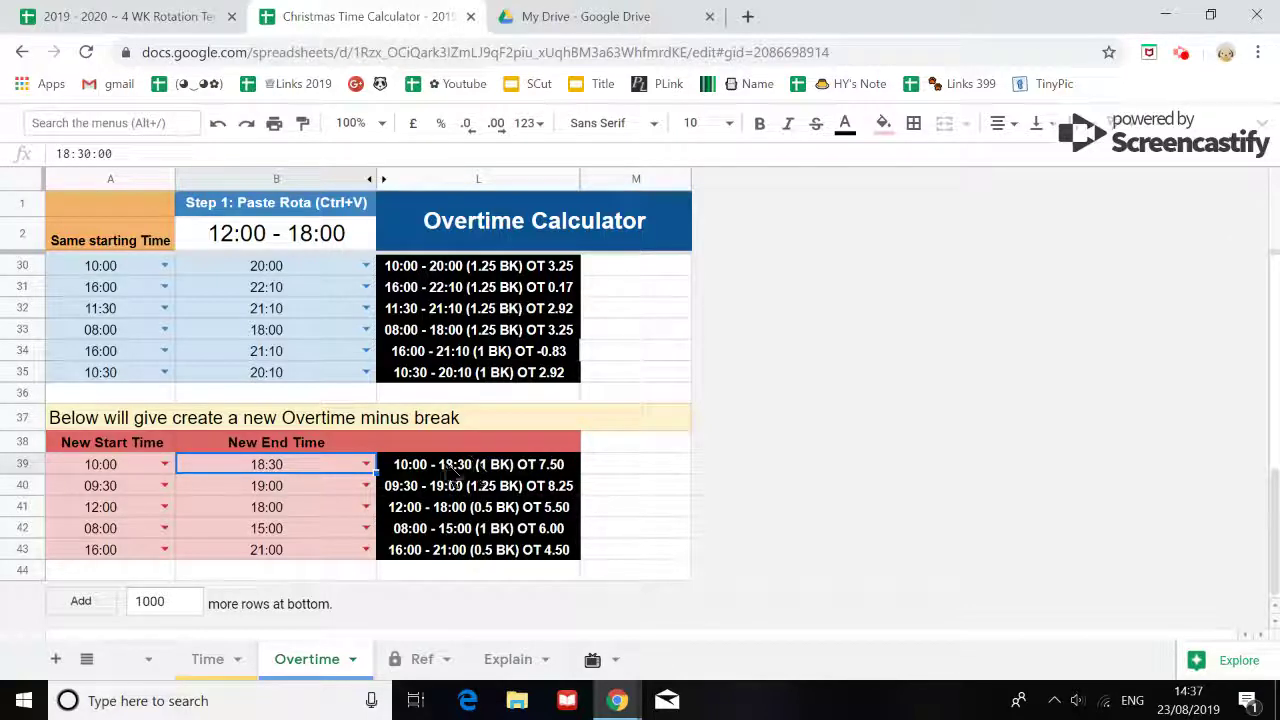
left_click(500, 467)
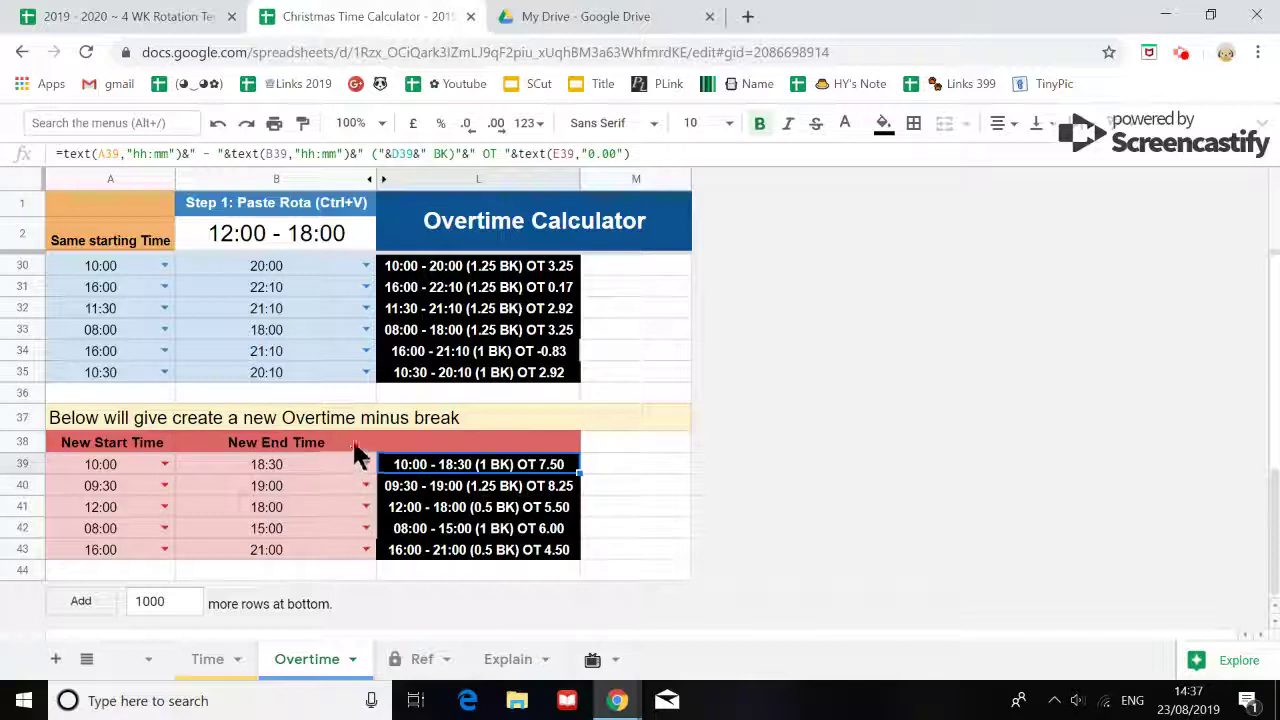
left_click(610, 487)
scroll(616, 495, "up", 1)
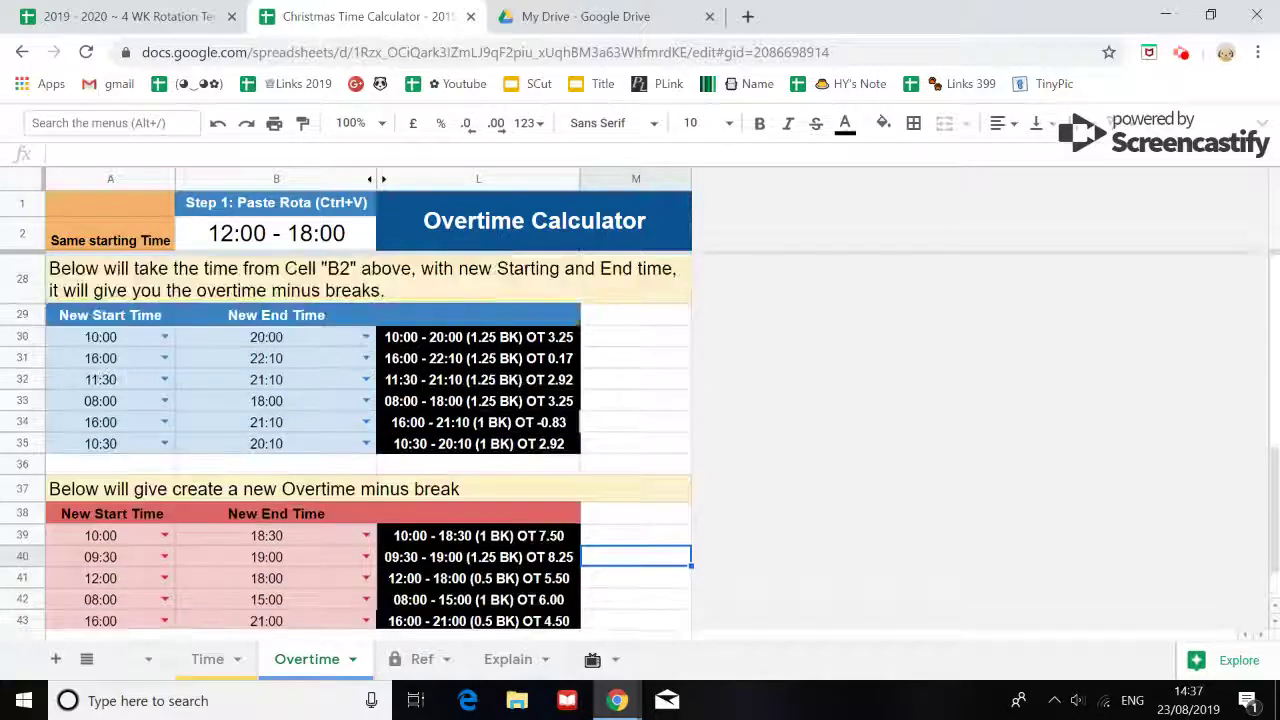
- Open the training video sheet and review its "How to Use this Spreadsheet" link and the keyboard shortcut list
scroll(616, 495, "down", 1)
left_click(605, 657)
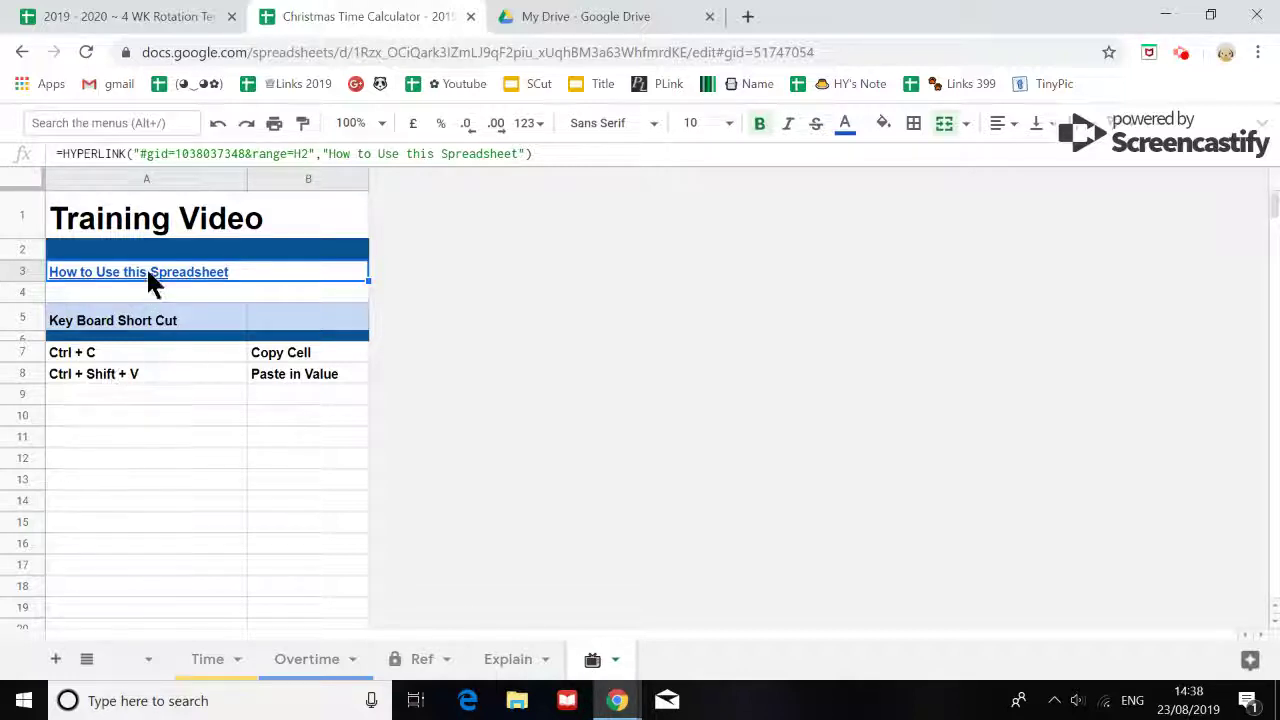
mouse_move(139, 267)
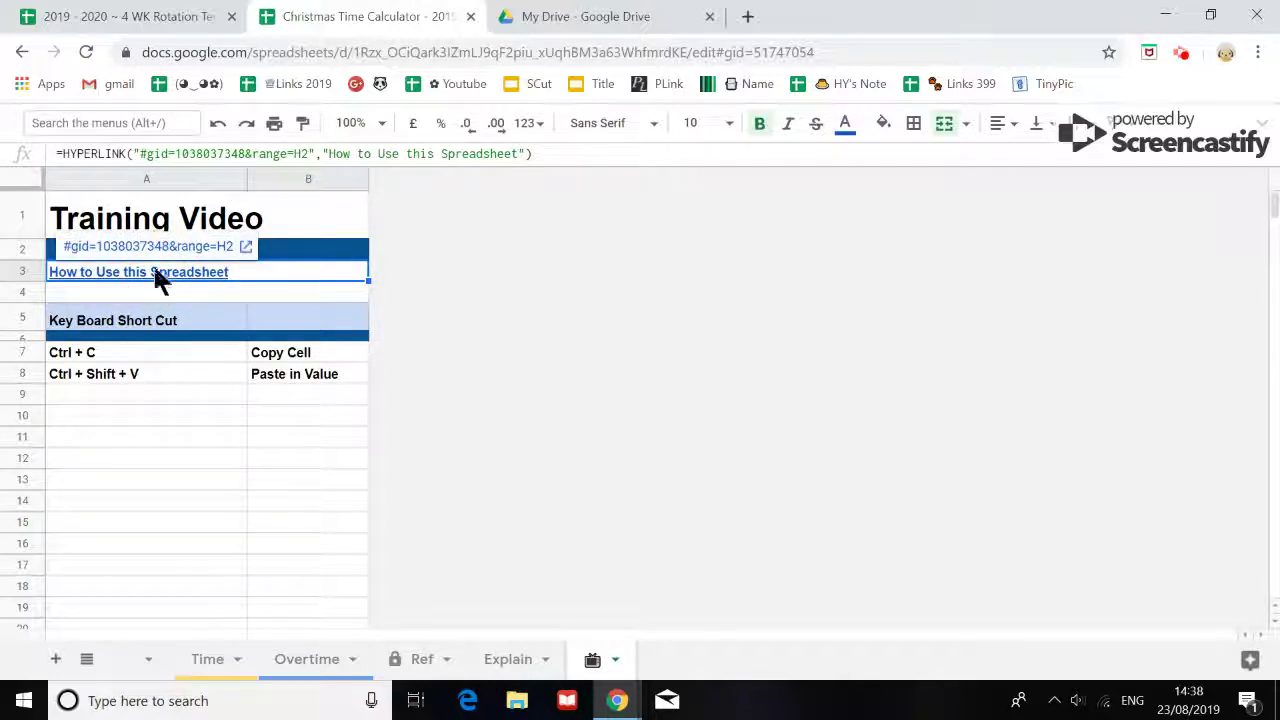
left_click(190, 463)
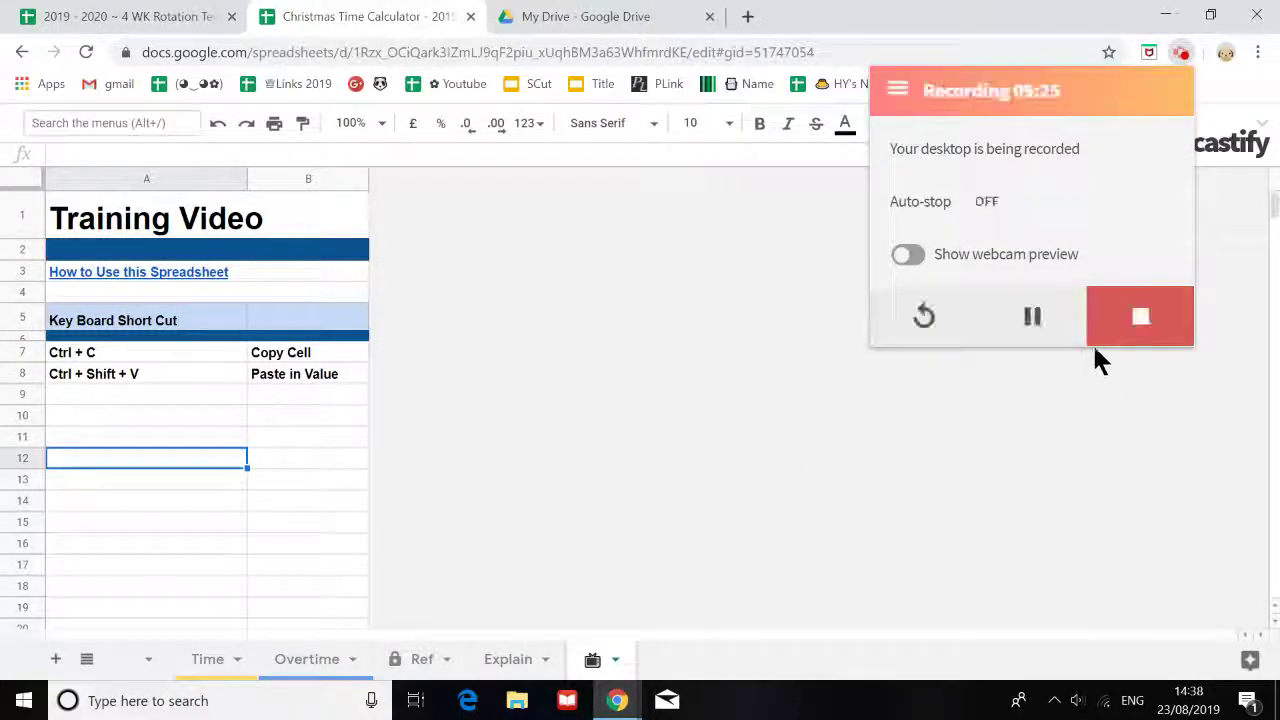
left_click(1031, 312)
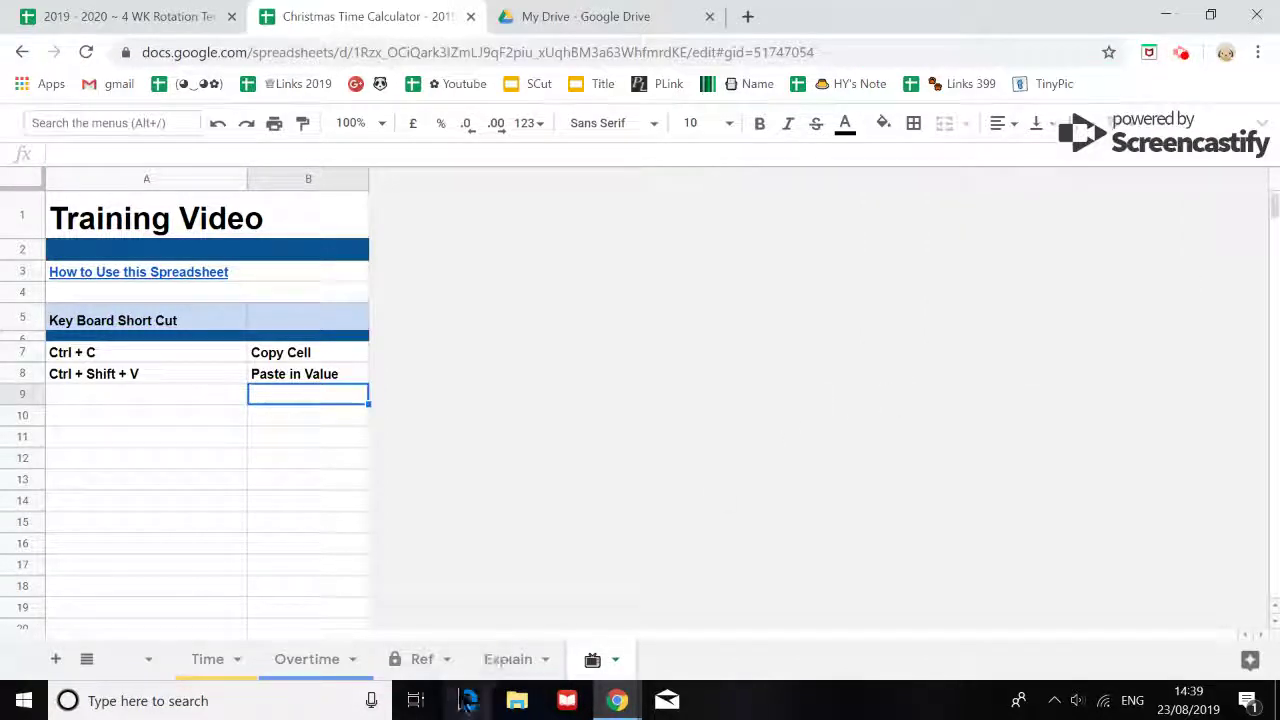
- Open the Explain sheet and narrow the Generic Break column slightly
left_click(506, 665)
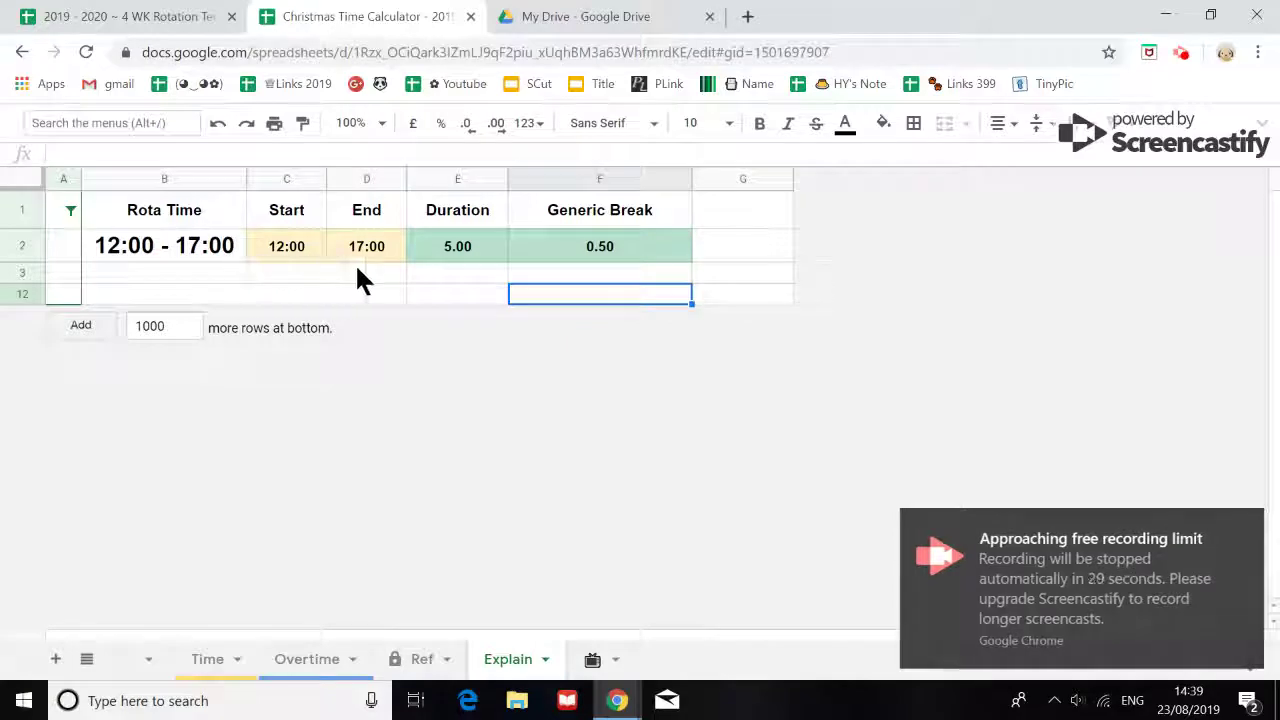
left_click(338, 668)
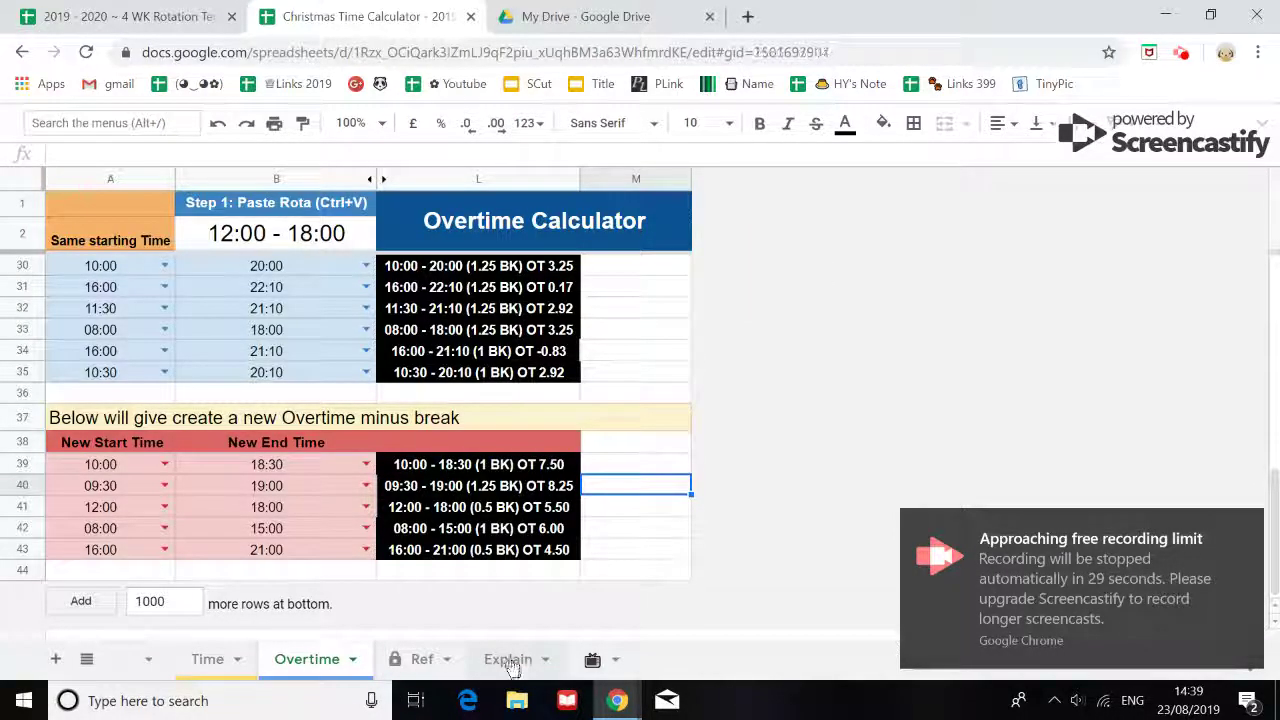
left_click(495, 662)
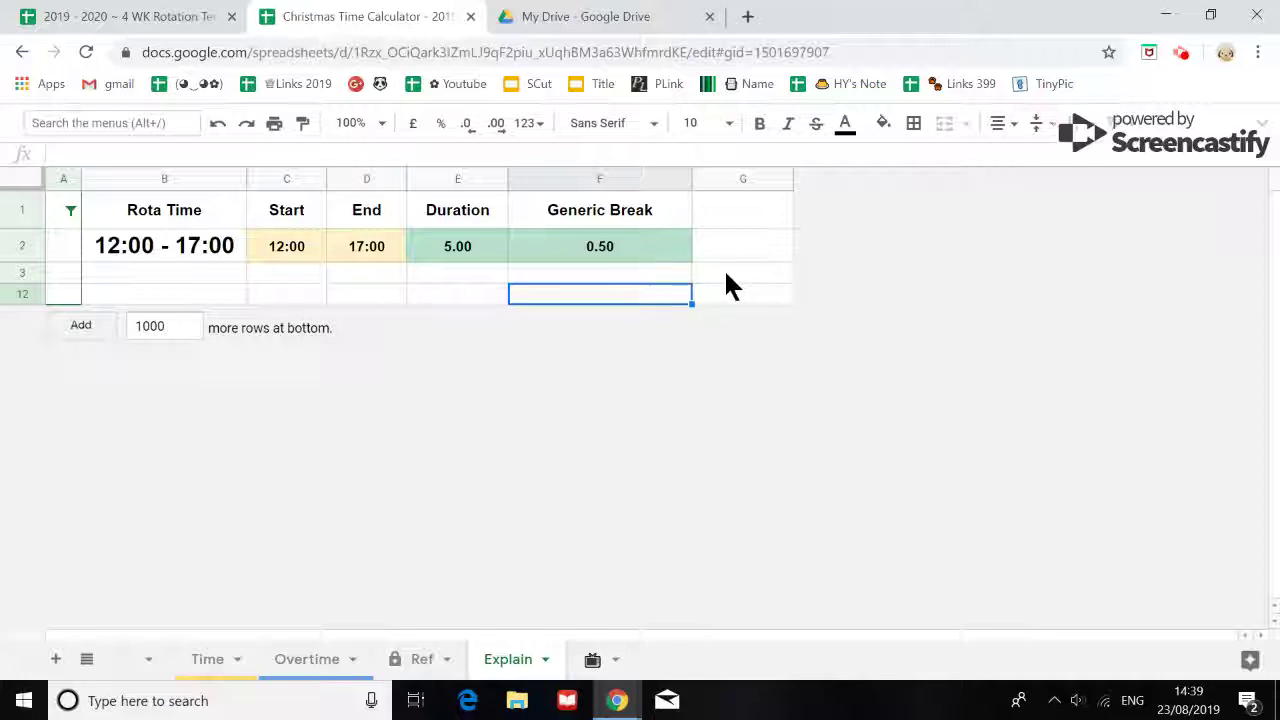
left_click_drag(692, 175, 645, 177)
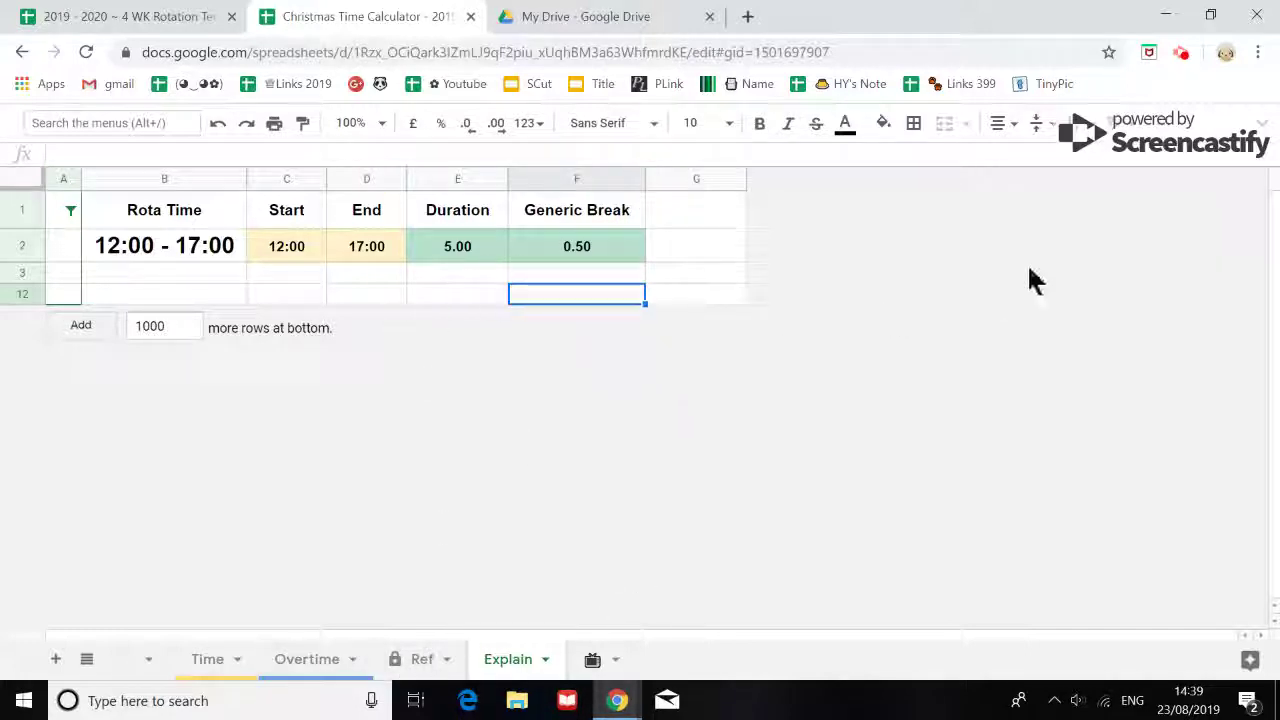
left_click(1186, 55)
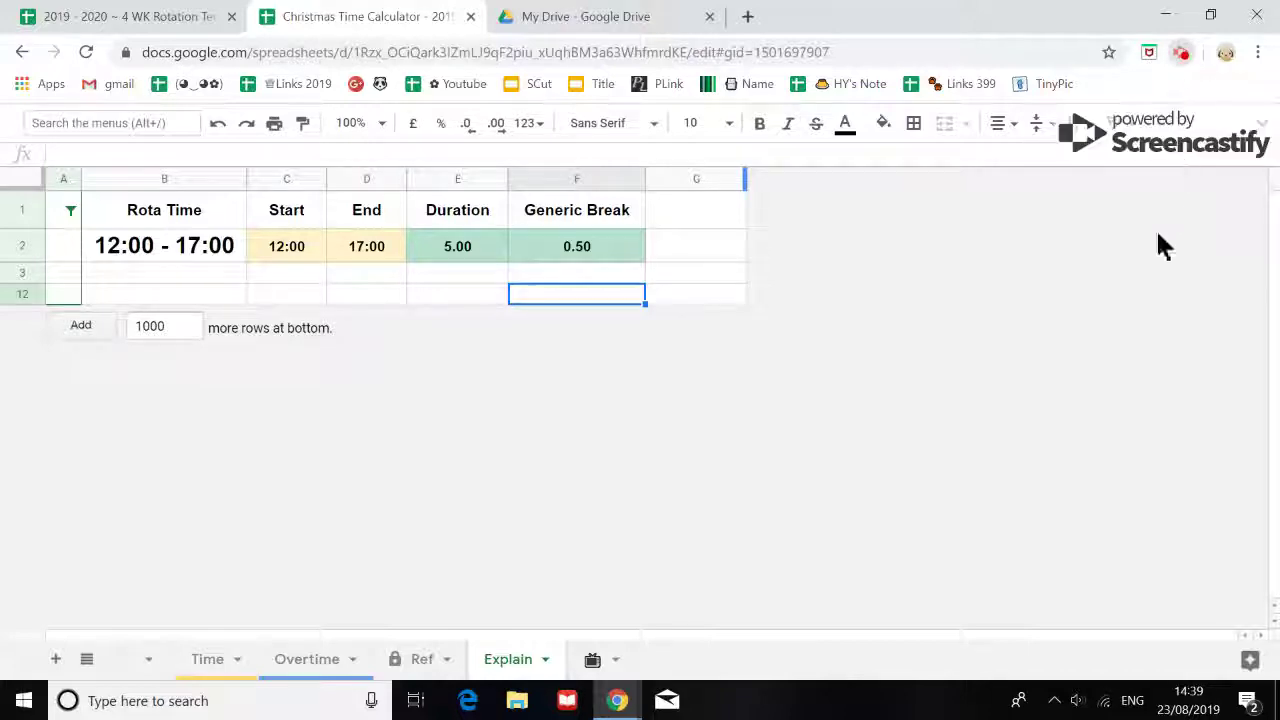